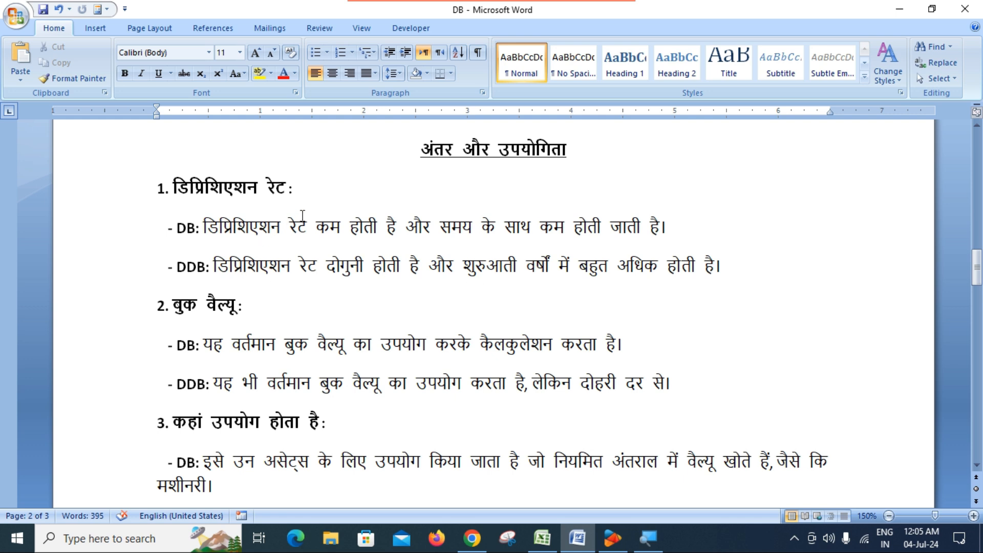
Read the DB and DDB comparison covering depreciation rate, book value and where each method is used.
{"action": "scroll", "coordinate": [296, 205], "scroll_direction": "down", "scroll_amount": 1}
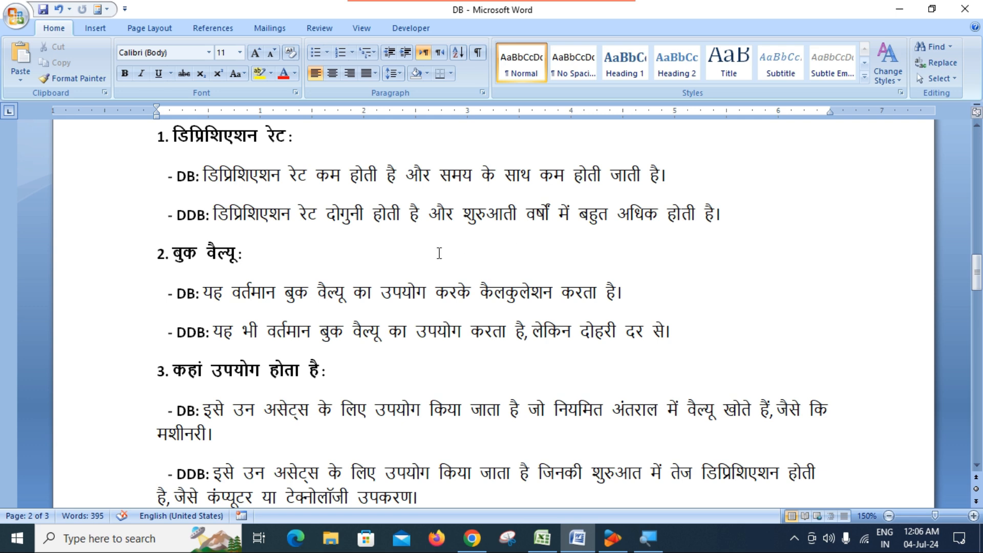
{"action": "scroll", "coordinate": [439, 250], "scroll_direction": "down", "scroll_amount": 2}
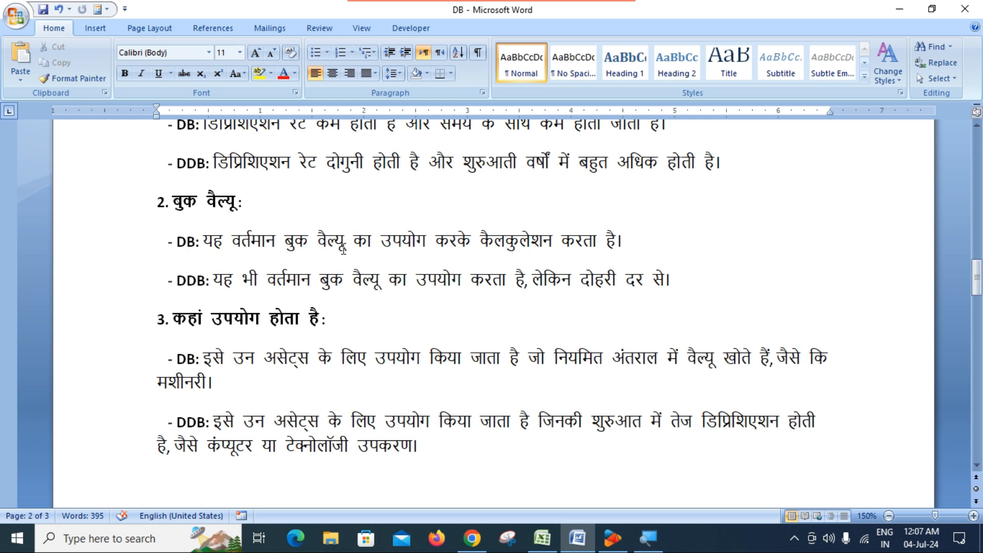
{"action": "scroll", "coordinate": [474, 258], "scroll_direction": "down", "scroll_amount": 3}
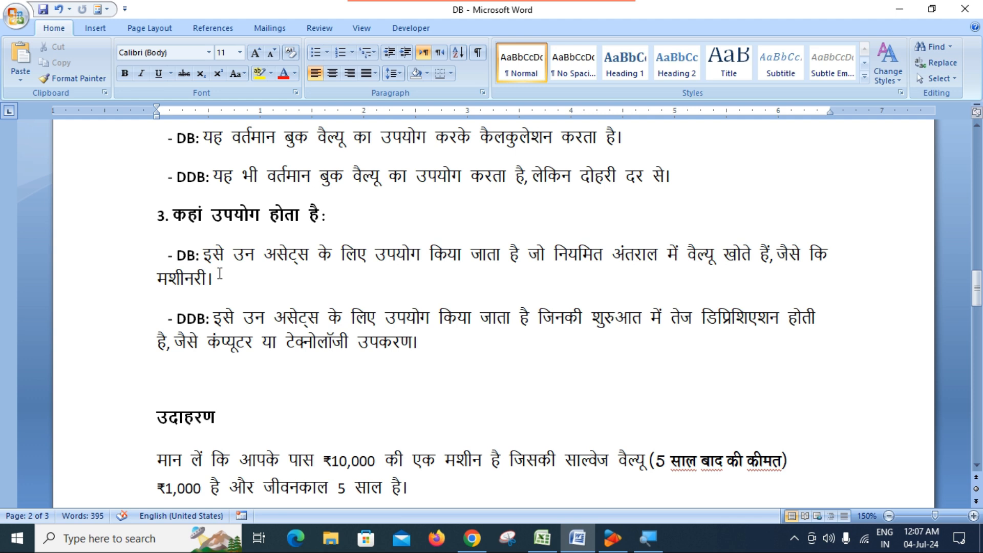
{"action": "left_click", "coordinate": [313, 254]}
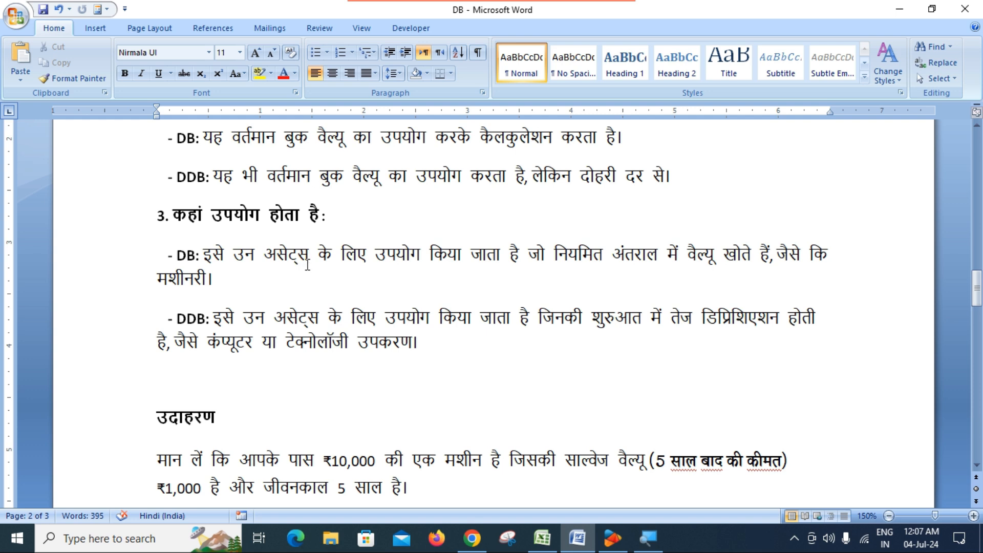
{"action": "key", "text": "BackSpace"}
{"action": "scroll", "coordinate": [443, 358], "scroll_direction": "down", "scroll_amount": 1}
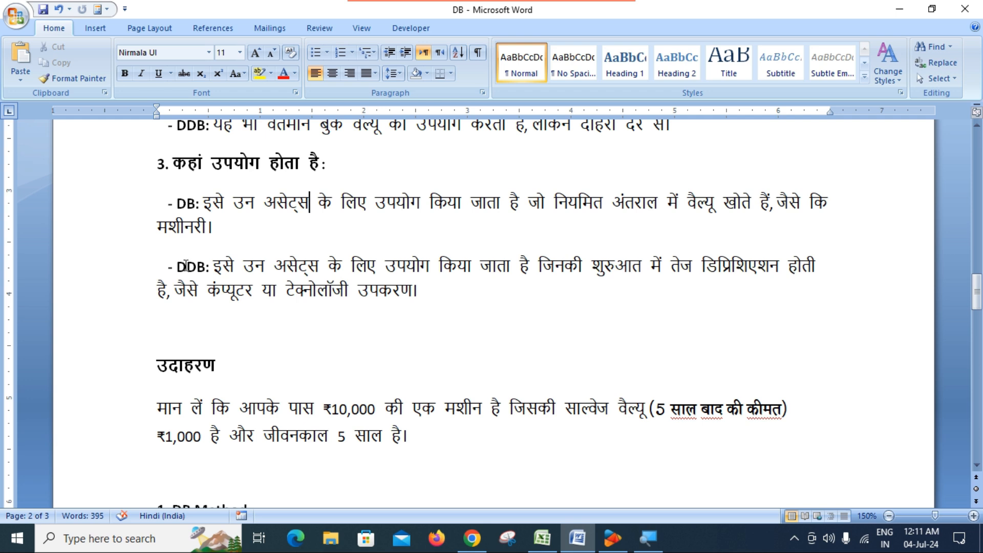
Examine the machine example and its DB Method list, highlighting the first-year and second-year depreciation amounts.
{"action": "scroll", "coordinate": [330, 308], "scroll_direction": "down", "scroll_amount": 4}
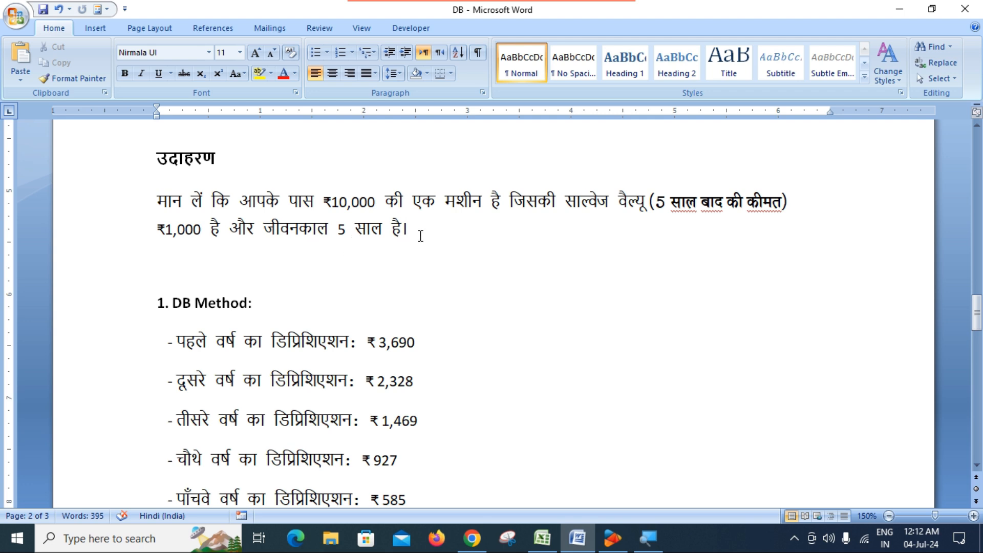
{"action": "scroll", "coordinate": [420, 236], "scroll_direction": "down", "scroll_amount": 1}
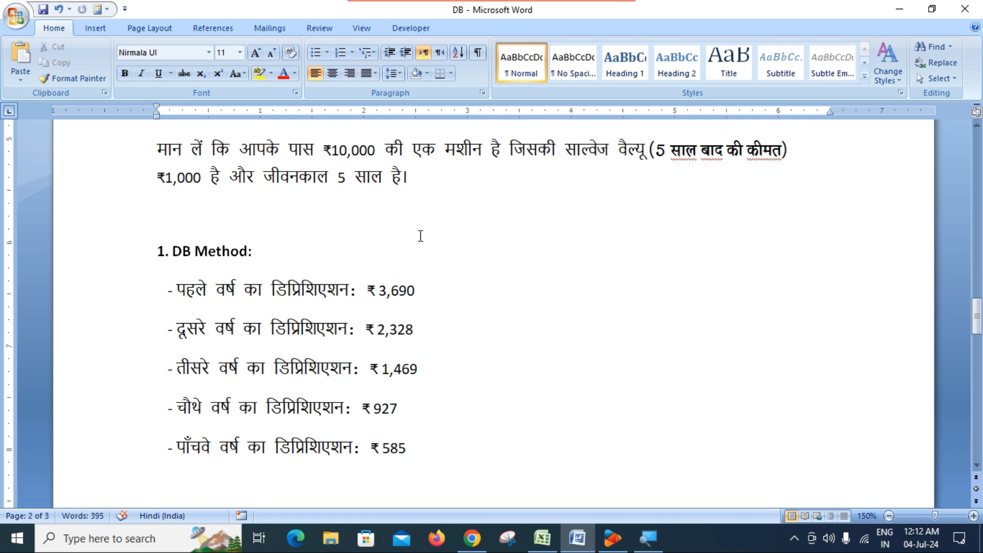
{"action": "scroll", "coordinate": [420, 236], "scroll_direction": "down", "scroll_amount": 1}
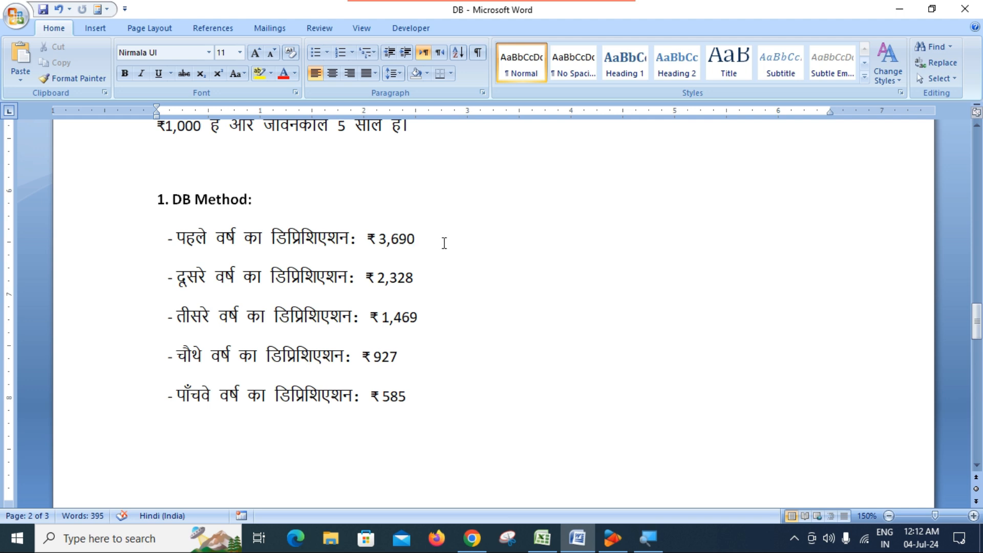
{"action": "scroll", "coordinate": [444, 243], "scroll_direction": "up", "scroll_amount": 2}
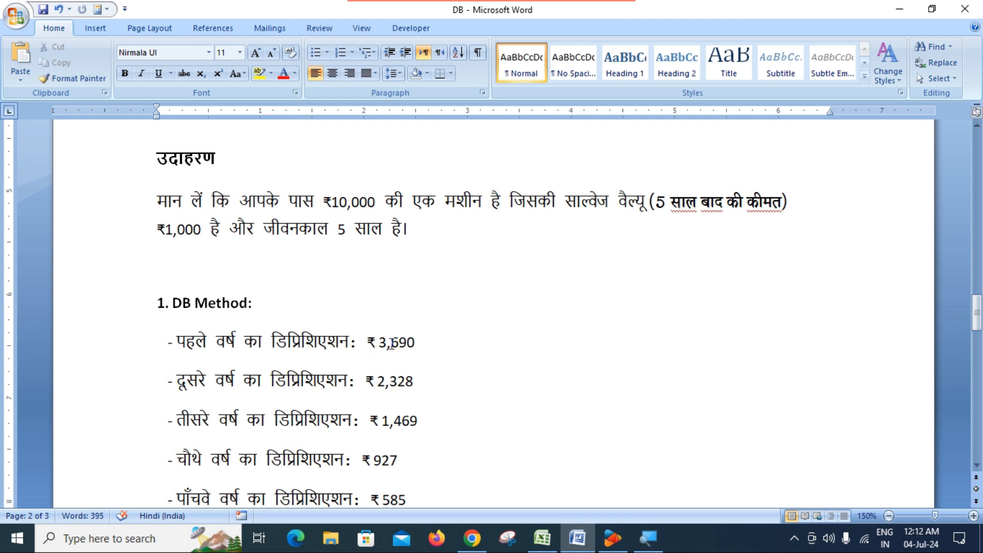
{"action": "left_click_drag", "start_coordinate": [424, 343], "coordinate": [373, 346]}
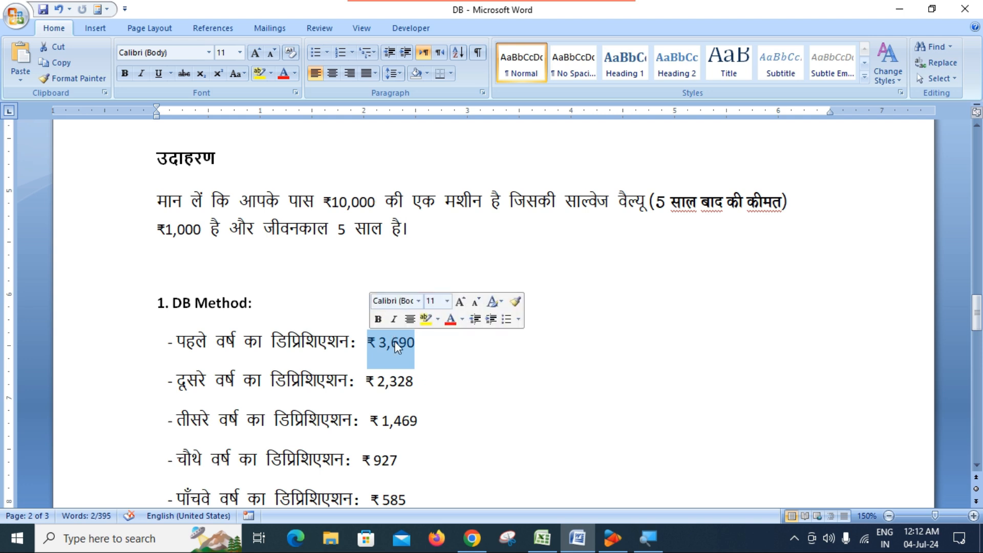
{"action": "left_click", "coordinate": [431, 381]}
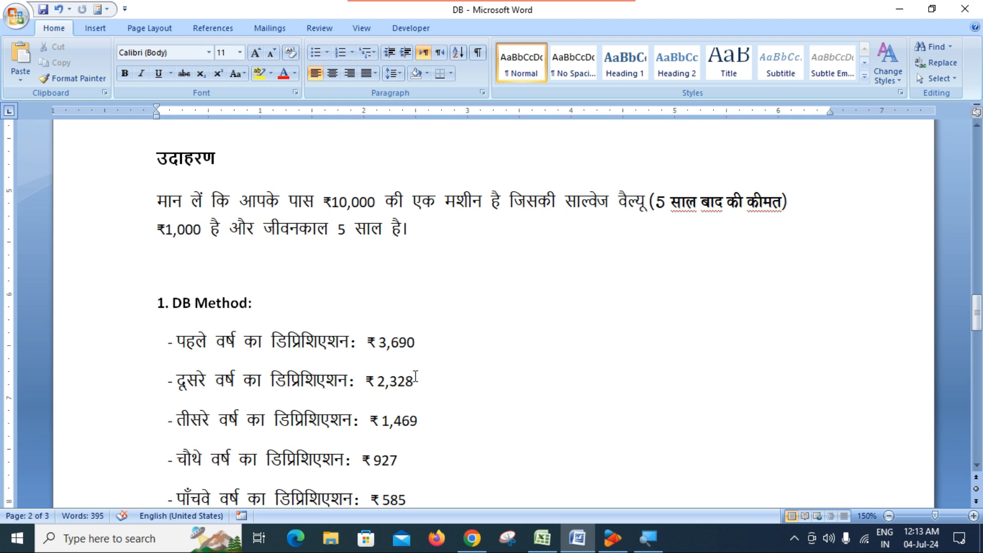
{"action": "left_click", "coordinate": [422, 342]}
{"action": "left_click", "coordinate": [414, 385]}
{"action": "left_click_drag", "start_coordinate": [418, 382], "coordinate": [374, 385]}
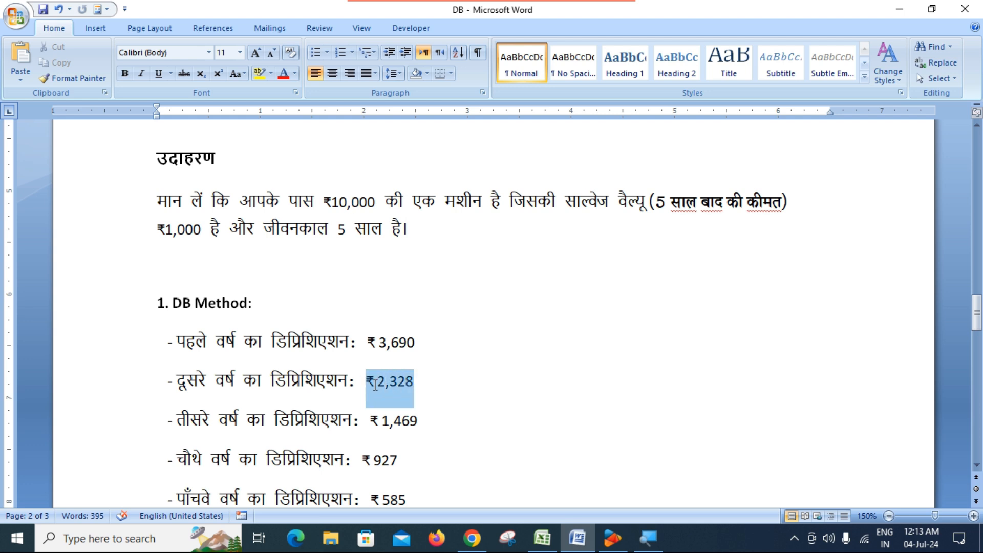
{"action": "left_click", "coordinate": [432, 392]}
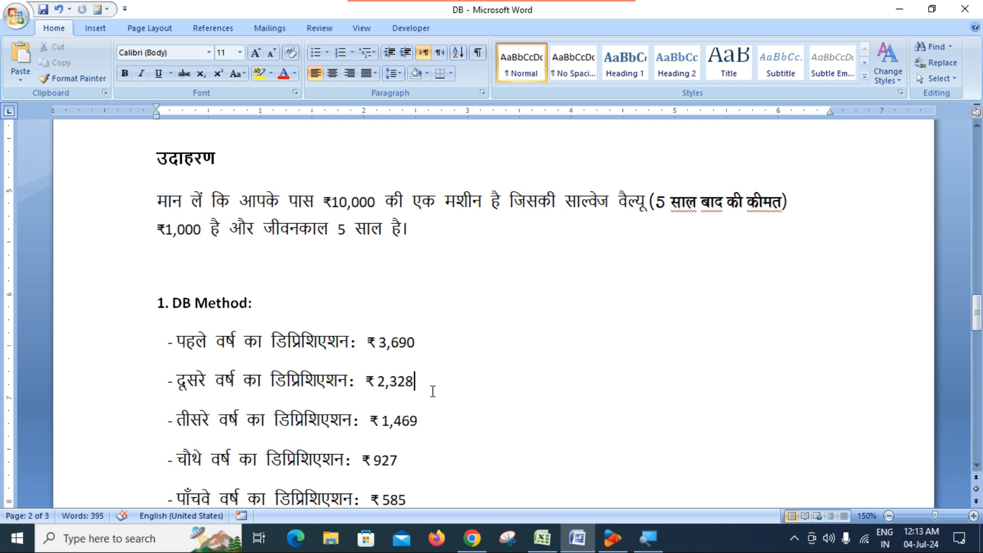
Compare the yearly depreciation amounts under DB Method with those under DDB Method, focusing on the first year.
{"action": "scroll", "coordinate": [432, 391], "scroll_direction": "down", "scroll_amount": 1}
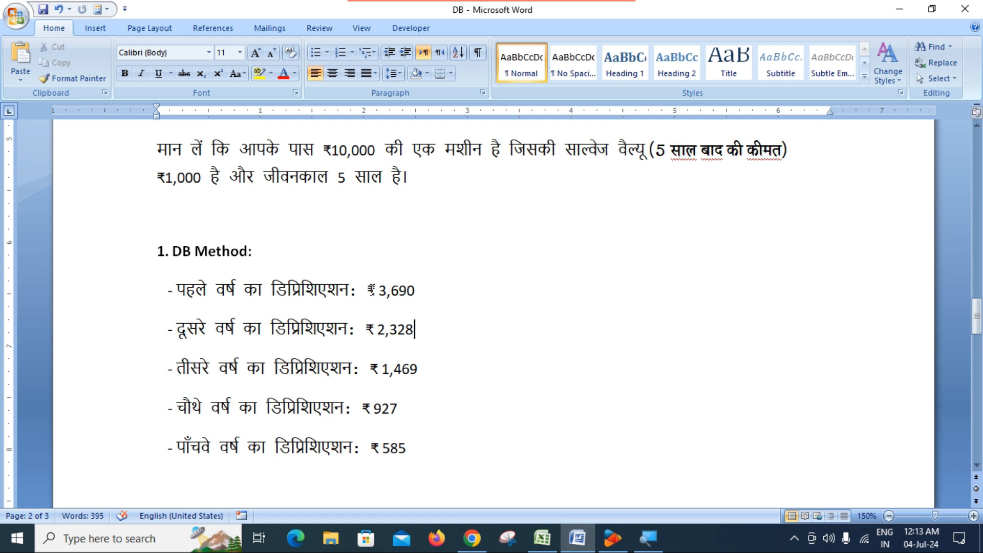
{"action": "scroll", "coordinate": [309, 284], "scroll_direction": "down", "scroll_amount": 10}
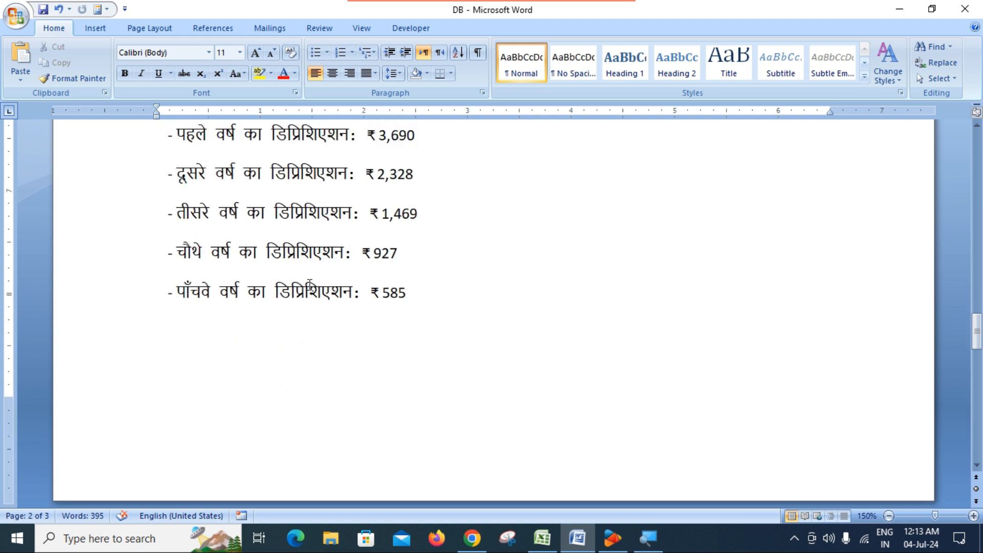
{"action": "scroll", "coordinate": [309, 285], "scroll_direction": "down", "scroll_amount": 1}
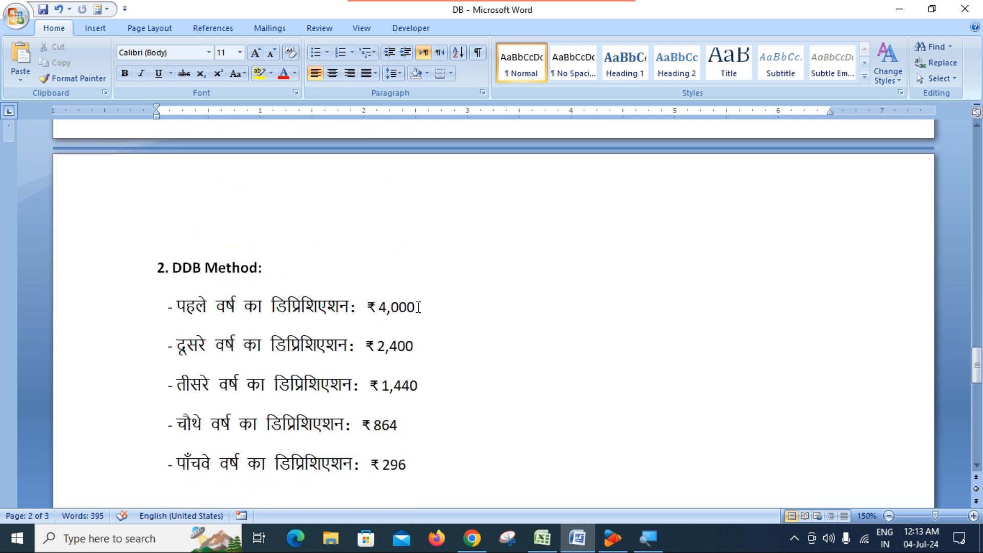
{"action": "scroll", "coordinate": [414, 307], "scroll_direction": "up", "scroll_amount": 9}
{"action": "left_click", "coordinate": [424, 237]}
{"action": "scroll", "coordinate": [440, 343], "scroll_direction": "down", "scroll_amount": 9}
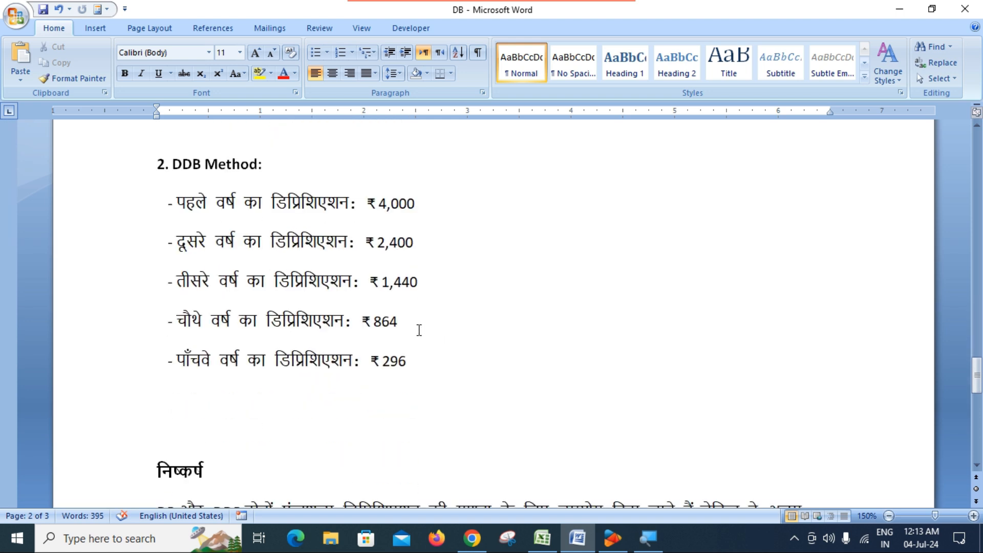
{"action": "left_click", "coordinate": [416, 203]}
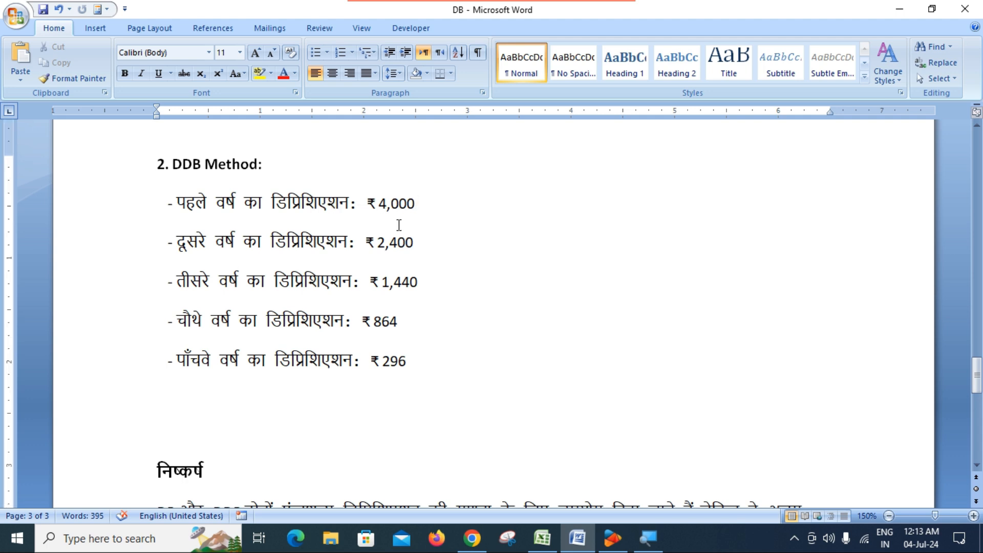
{"action": "scroll", "coordinate": [399, 225], "scroll_direction": "up", "scroll_amount": 5}
{"action": "scroll", "coordinate": [399, 225], "scroll_direction": "up", "scroll_amount": 8}
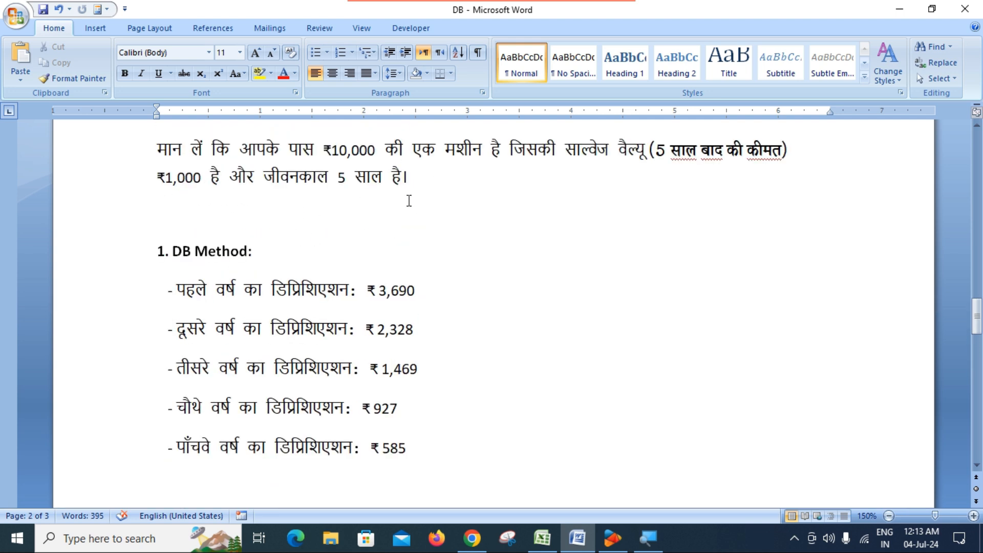
{"action": "scroll", "coordinate": [420, 247], "scroll_direction": "down", "scroll_amount": 5}
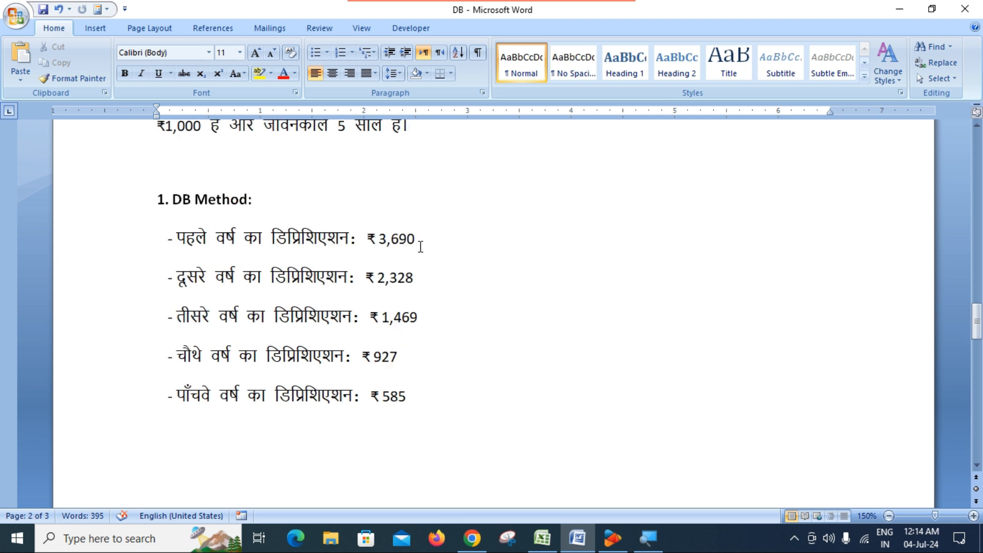
{"action": "scroll", "coordinate": [420, 247], "scroll_direction": "down", "scroll_amount": 8}
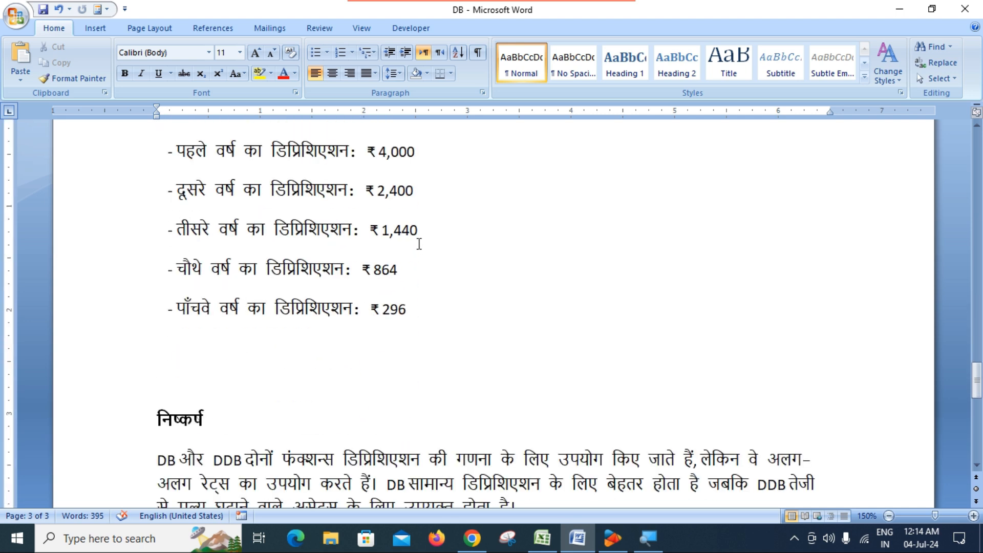
{"action": "scroll", "coordinate": [419, 245], "scroll_direction": "up", "scroll_amount": 2}
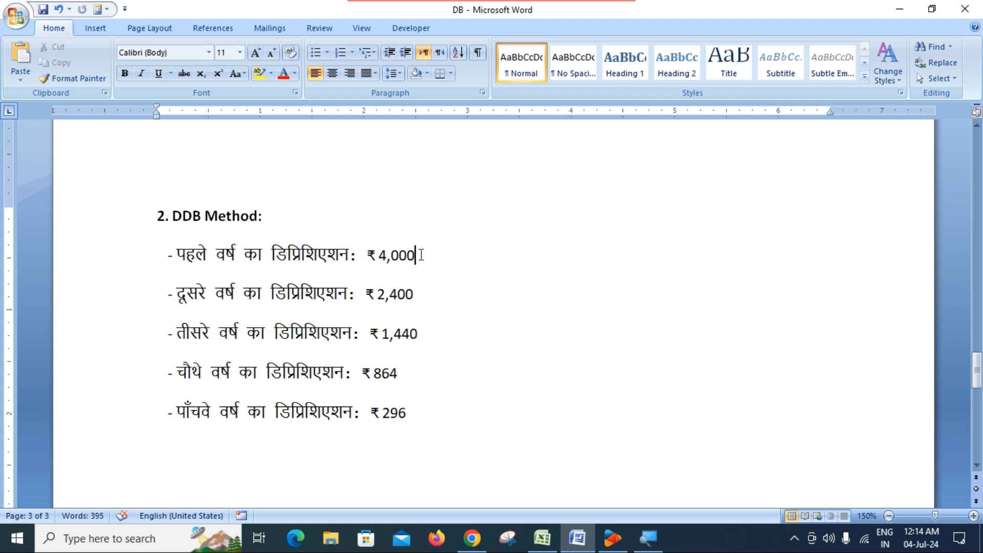
{"action": "scroll", "coordinate": [417, 254], "scroll_direction": "up", "scroll_amount": 10}
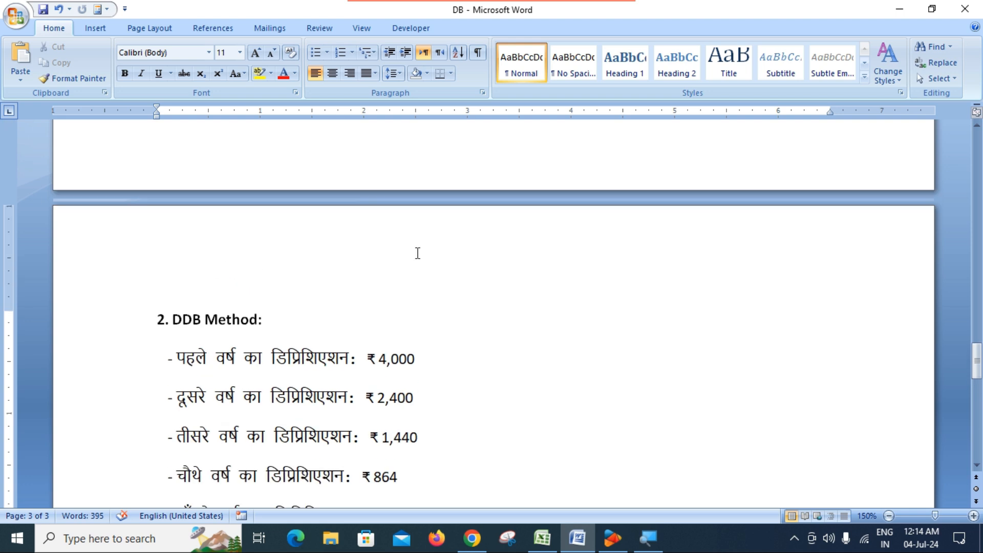
{"action": "scroll", "coordinate": [417, 253], "scroll_direction": "up", "scroll_amount": 5}
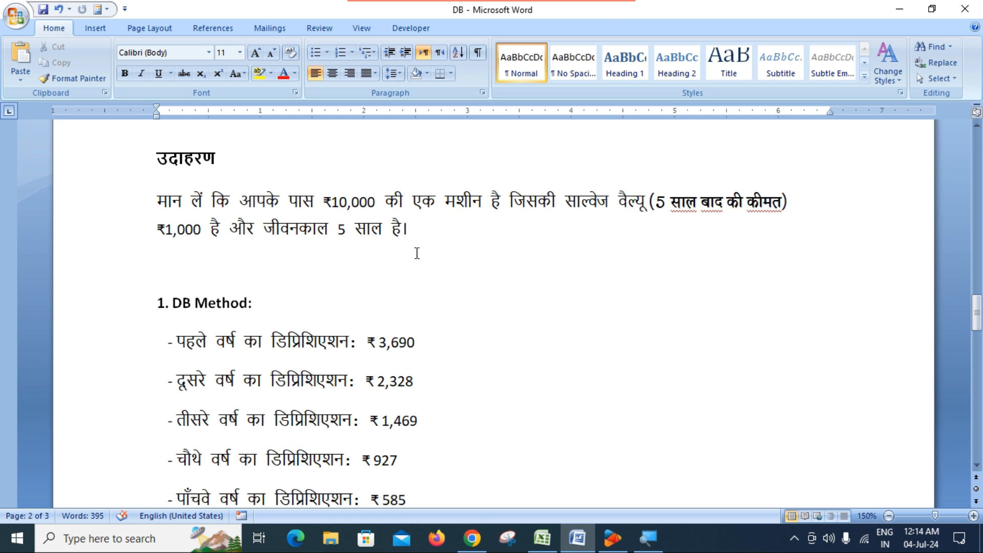
{"action": "scroll", "coordinate": [417, 252], "scroll_direction": "down", "scroll_amount": 14}
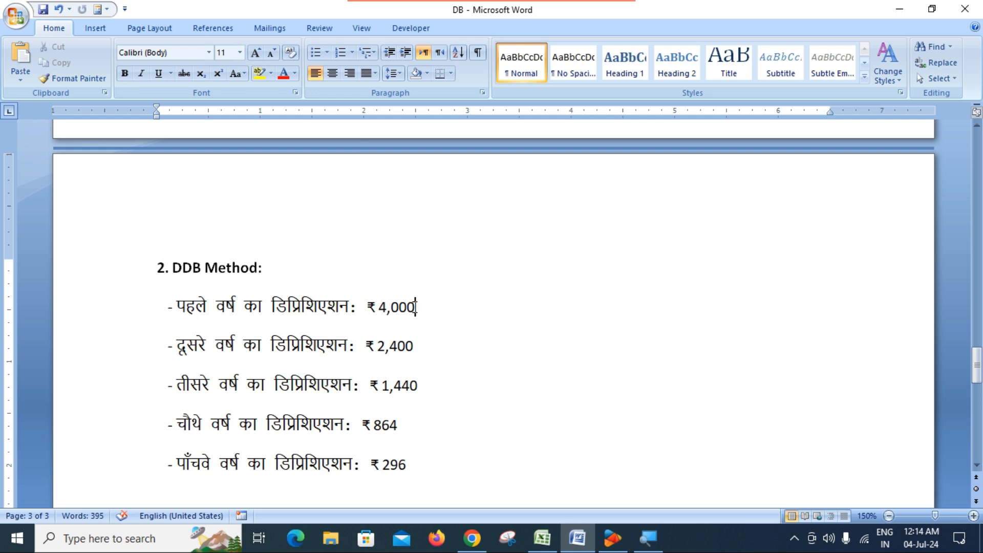
{"action": "left_click_drag", "start_coordinate": [419, 307], "coordinate": [375, 303]}
{"action": "left_click", "coordinate": [376, 303]}
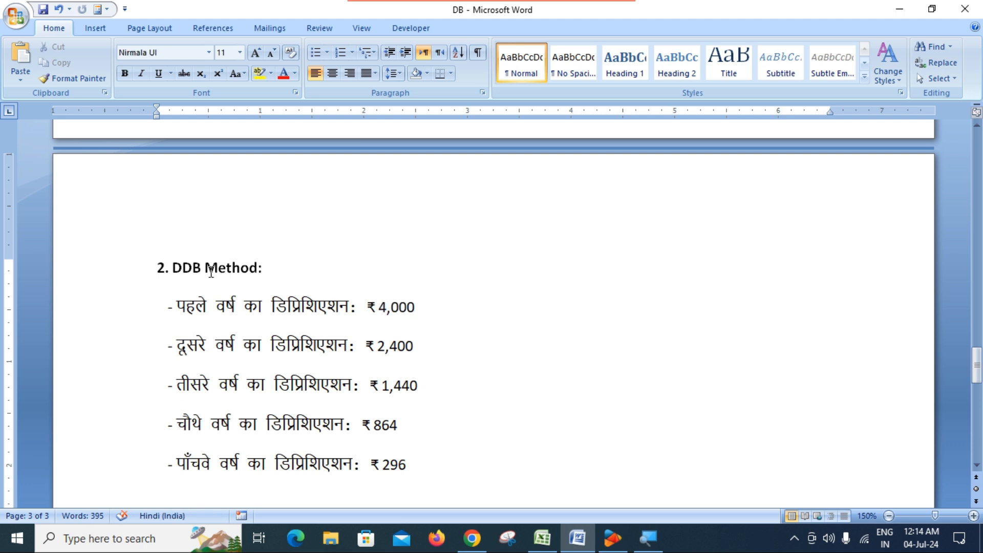
Review the remaining DDB Method amounts and read the conclusion paragraph at the end of the document.
{"action": "scroll", "coordinate": [237, 284], "scroll_direction": "down", "scroll_amount": 6}
{"action": "scroll", "coordinate": [238, 284], "scroll_direction": "up", "scroll_amount": 8}
{"action": "scroll", "coordinate": [239, 285], "scroll_direction": "up", "scroll_amount": 3}
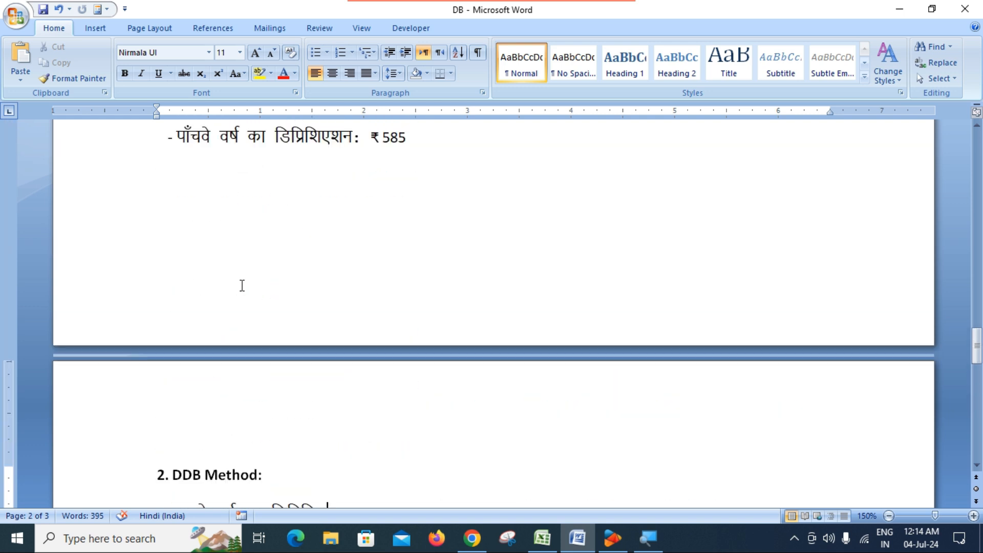
{"action": "scroll", "coordinate": [392, 209], "scroll_direction": "down", "scroll_amount": 8}
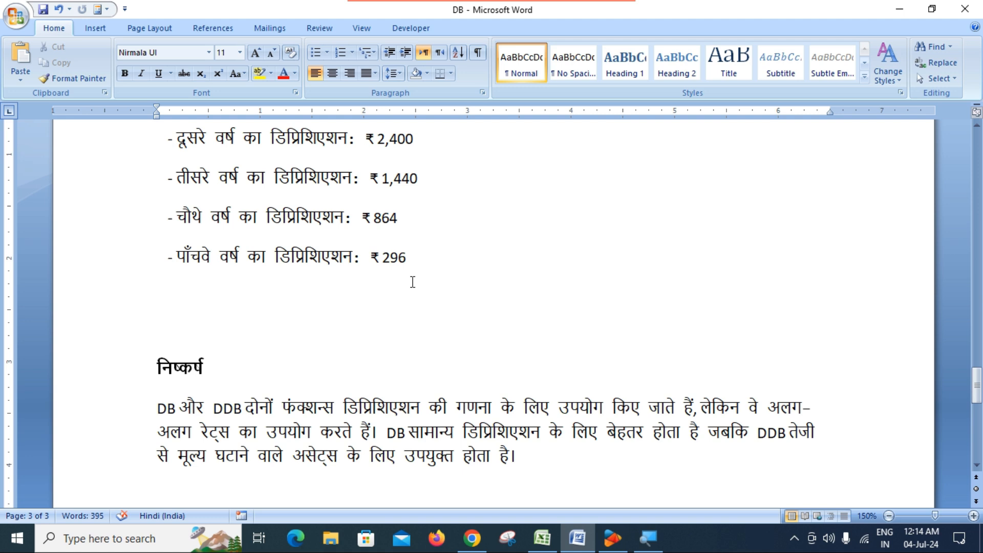
{"action": "scroll", "coordinate": [412, 283], "scroll_direction": "down", "scroll_amount": 3}
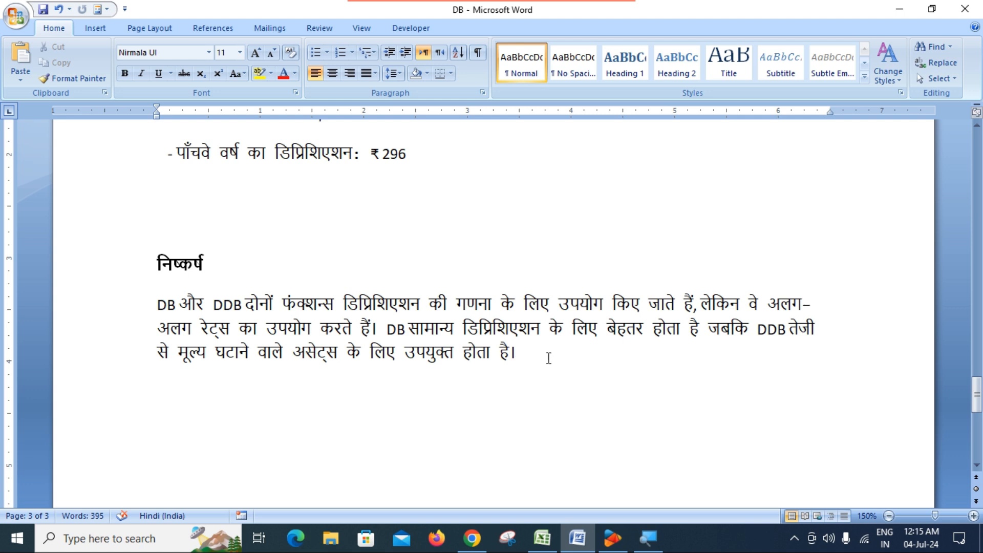
{"action": "left_click", "coordinate": [532, 353]}
Go back to the comparison heading and skim the sections again down to the DB Method figures.
{"action": "scroll", "coordinate": [419, 345], "scroll_direction": "up", "scroll_amount": 10}
{"action": "scroll", "coordinate": [419, 345], "scroll_direction": "up", "scroll_amount": 12}
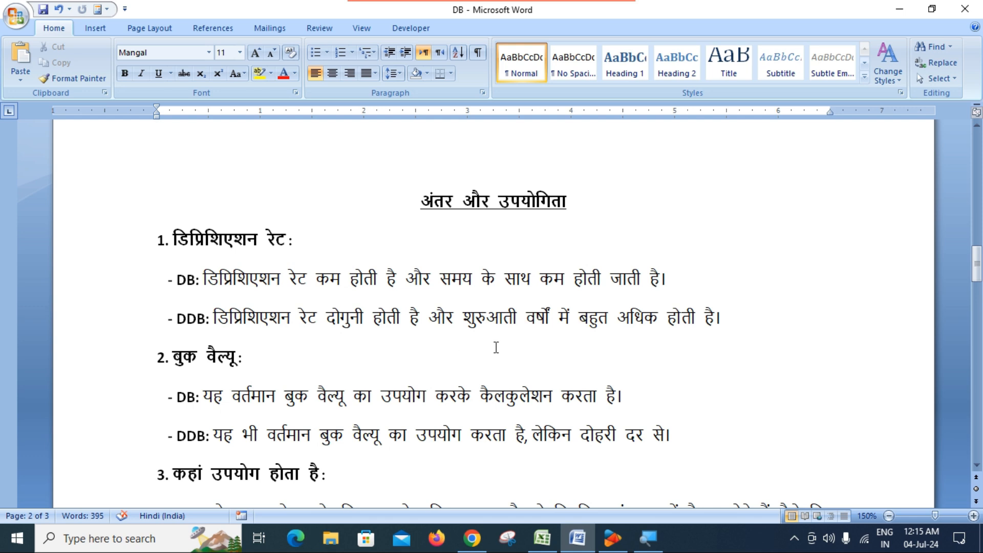
{"action": "scroll", "coordinate": [495, 347], "scroll_direction": "down", "scroll_amount": 1}
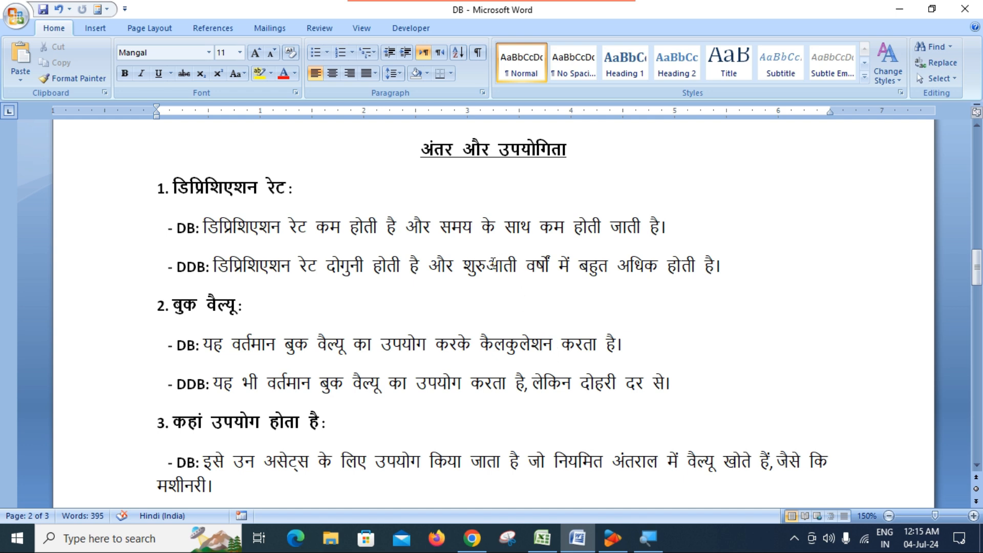
{"action": "scroll", "coordinate": [432, 296], "scroll_direction": "down", "scroll_amount": 3}
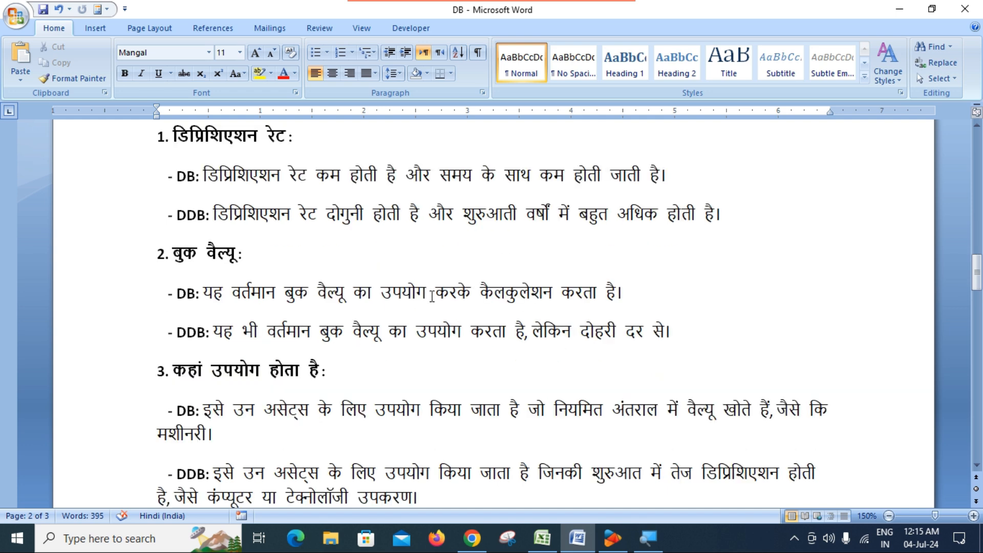
{"action": "scroll", "coordinate": [432, 296], "scroll_direction": "down", "scroll_amount": 2}
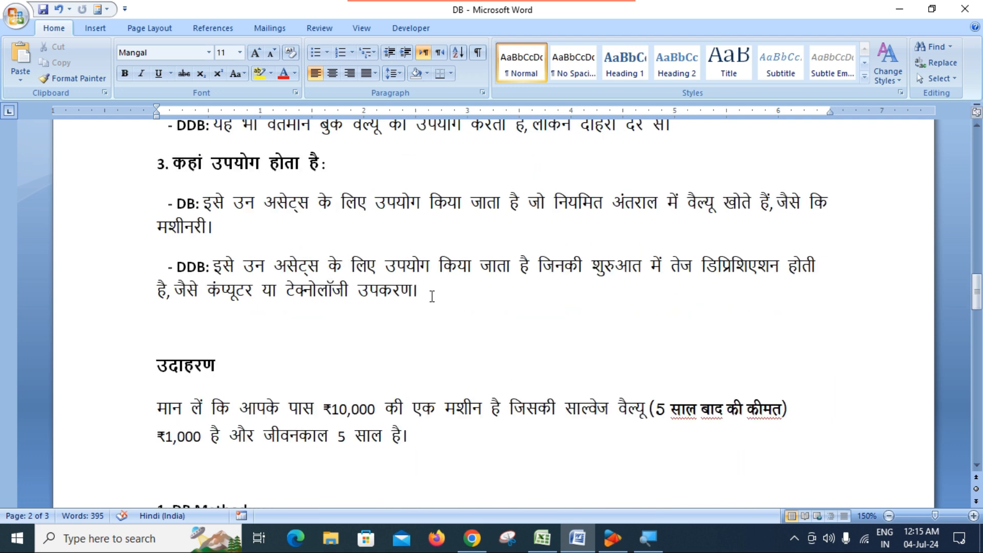
{"action": "scroll", "coordinate": [472, 334], "scroll_direction": "down", "scroll_amount": 2}
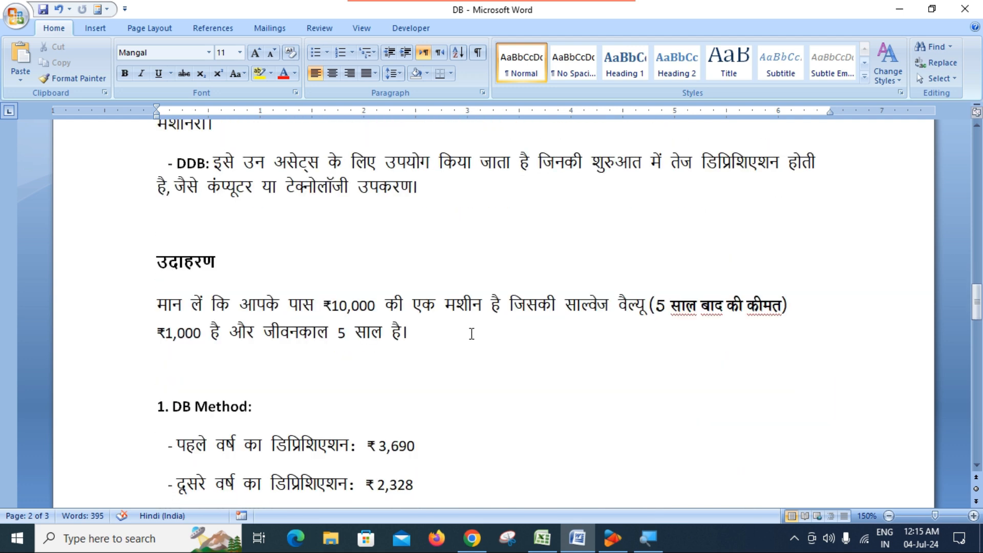
{"action": "scroll", "coordinate": [471, 334], "scroll_direction": "down", "scroll_amount": 4}
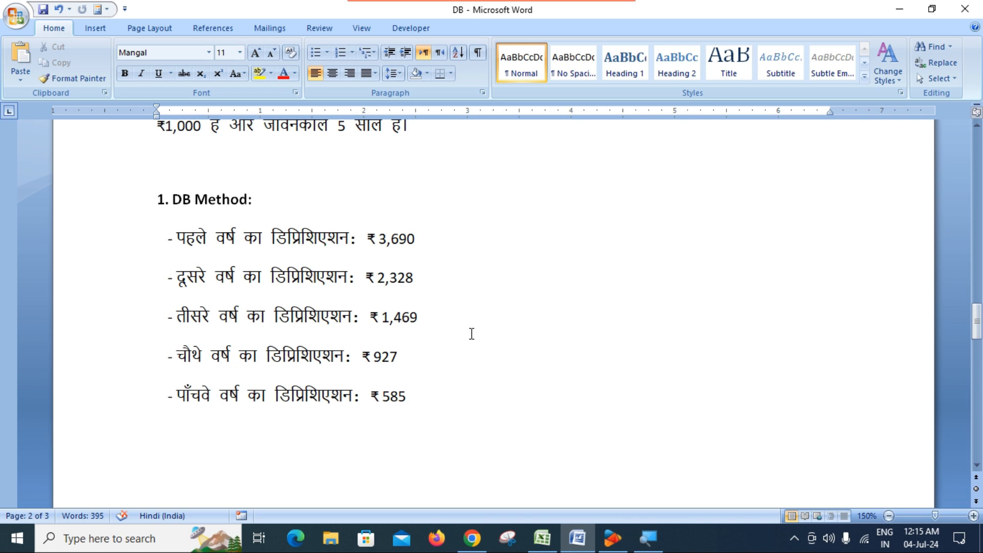
Reread the machine example paragraph in the document, highlighting it, and check the first yearly amounts under DB Method.
{"action": "scroll", "coordinate": [471, 333], "scroll_direction": "down", "scroll_amount": 2}
{"action": "scroll", "coordinate": [472, 334], "scroll_direction": "down", "scroll_amount": 2}
{"action": "scroll", "coordinate": [472, 334], "scroll_direction": "up", "scroll_amount": 5}
{"action": "scroll", "coordinate": [453, 320], "scroll_direction": "up", "scroll_amount": 2}
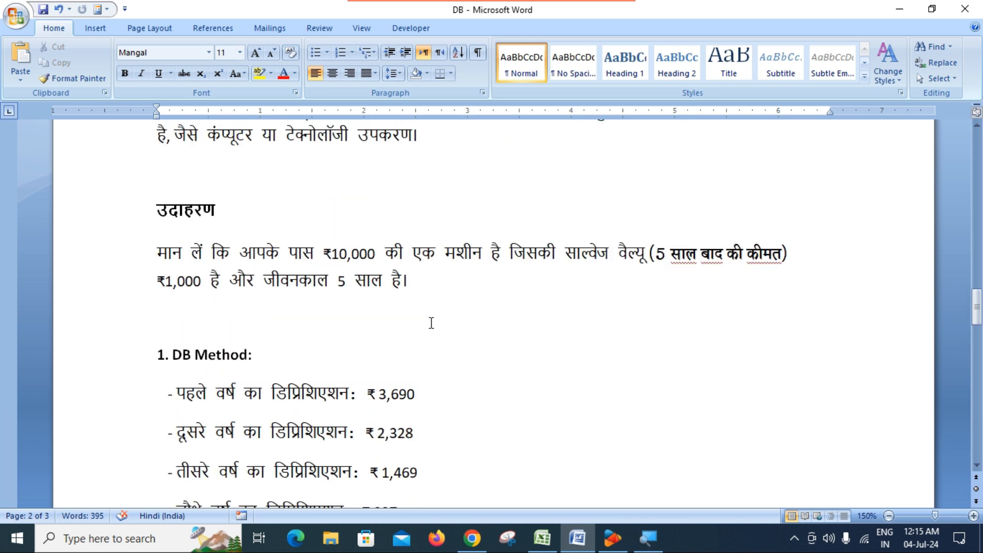
{"action": "left_click_drag", "start_coordinate": [158, 252], "coordinate": [433, 297]}
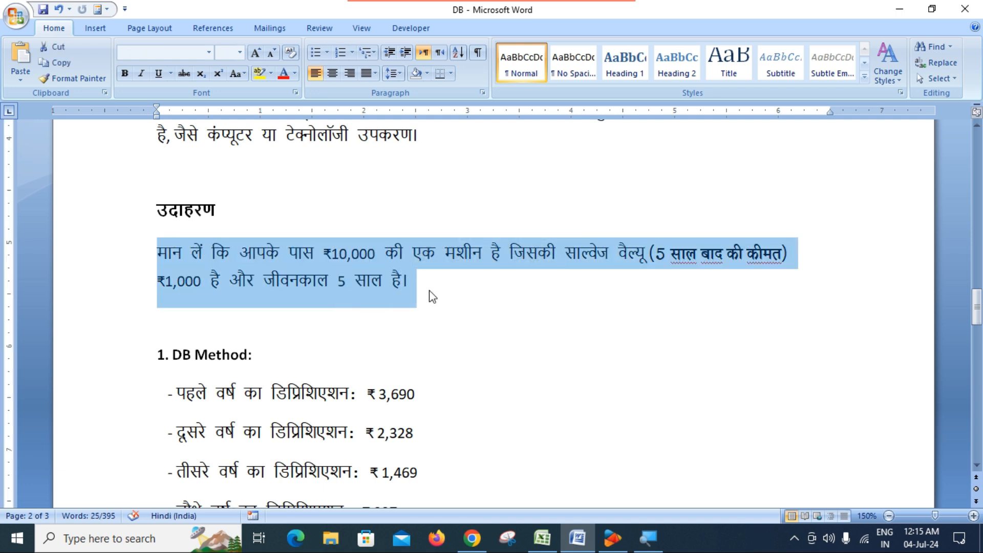
{"action": "left_click", "coordinate": [423, 283]}
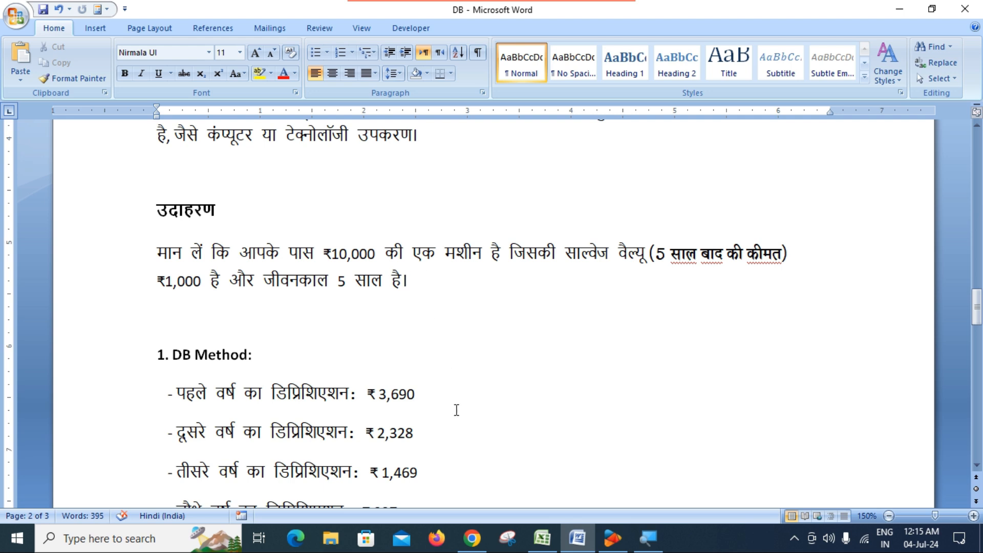
{"action": "scroll", "coordinate": [437, 398], "scroll_direction": "down", "scroll_amount": 2}
{"action": "left_click", "coordinate": [446, 335]}
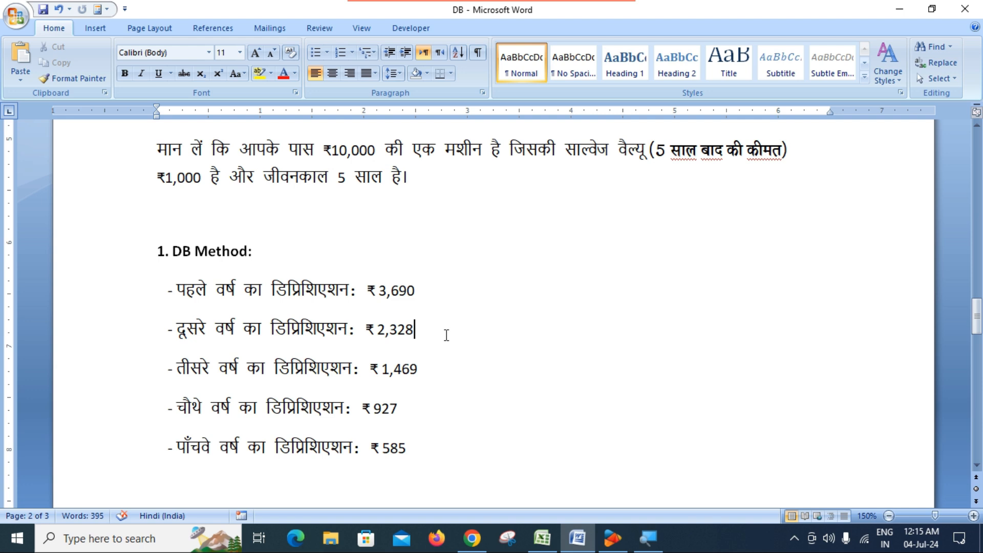
{"action": "left_click", "coordinate": [436, 290]}
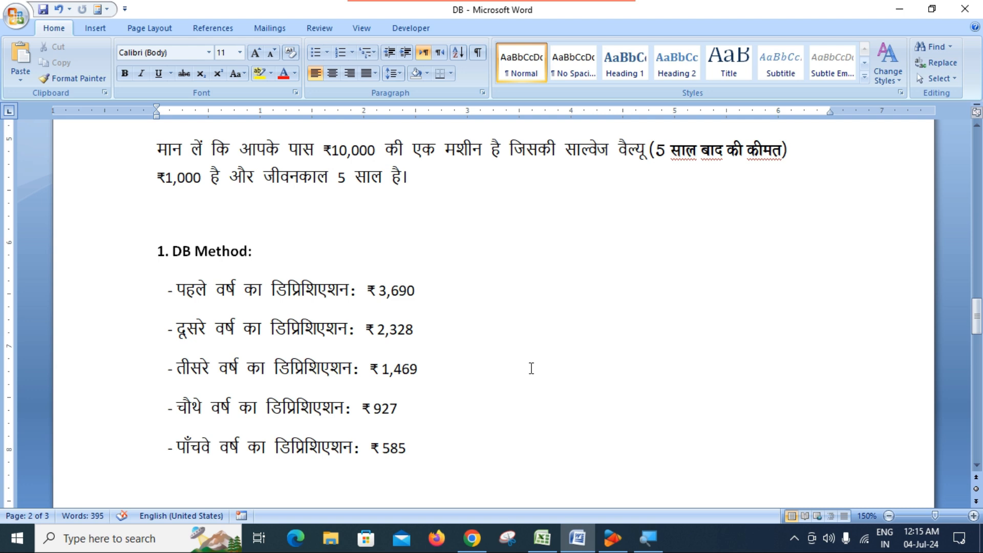
Switch to the Excel workbook and examine the cost, salvage and life values in the Item Details table.
{"action": "left_click", "coordinate": [547, 541]}
{"action": "left_click", "coordinate": [225, 379]}
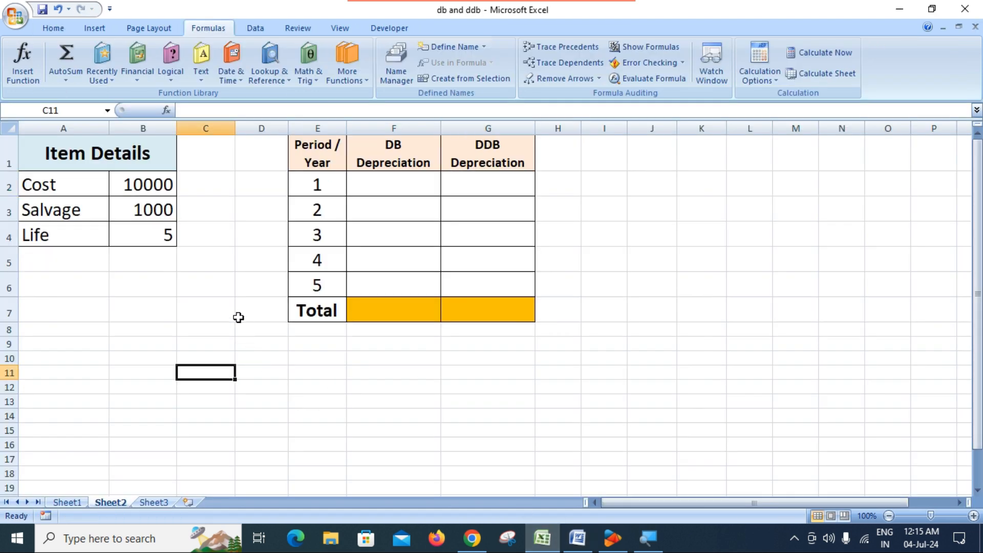
{"action": "left_click", "coordinate": [126, 156]}
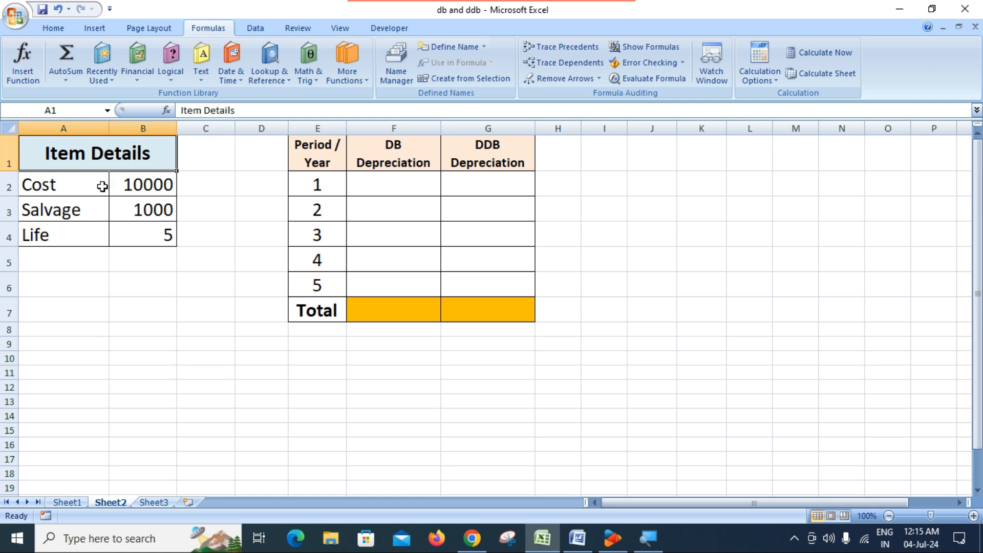
{"action": "left_click", "coordinate": [59, 186]}
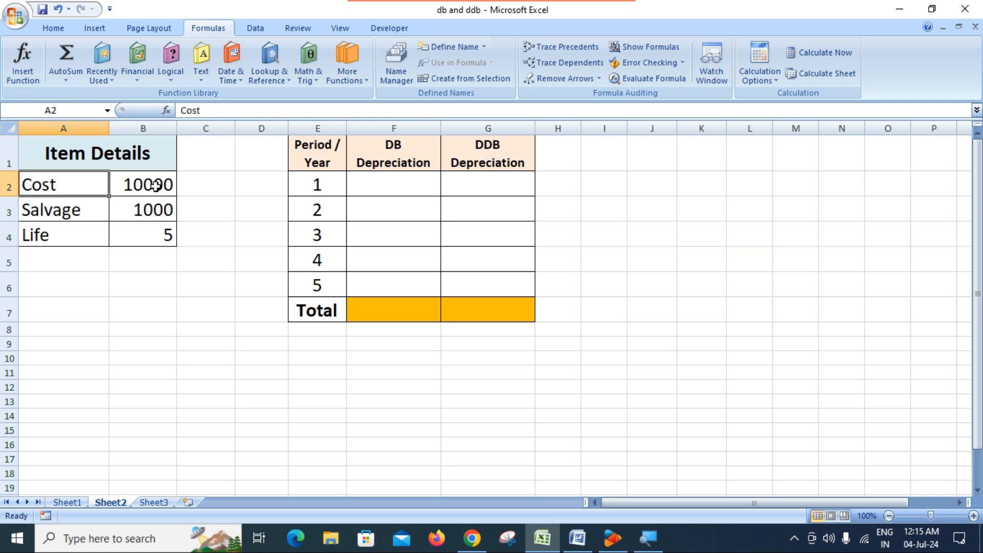
{"action": "left_click", "coordinate": [156, 186]}
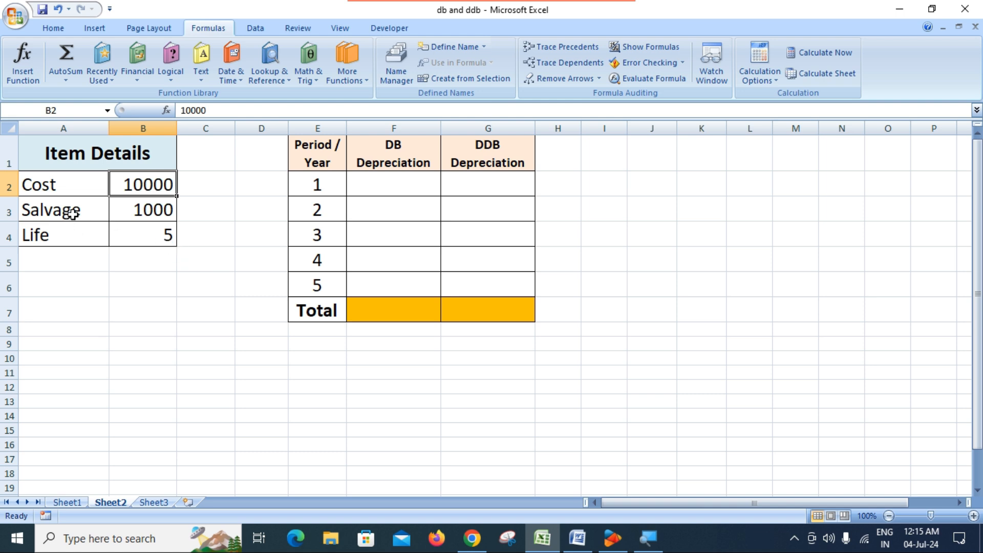
{"action": "left_click", "coordinate": [145, 207]}
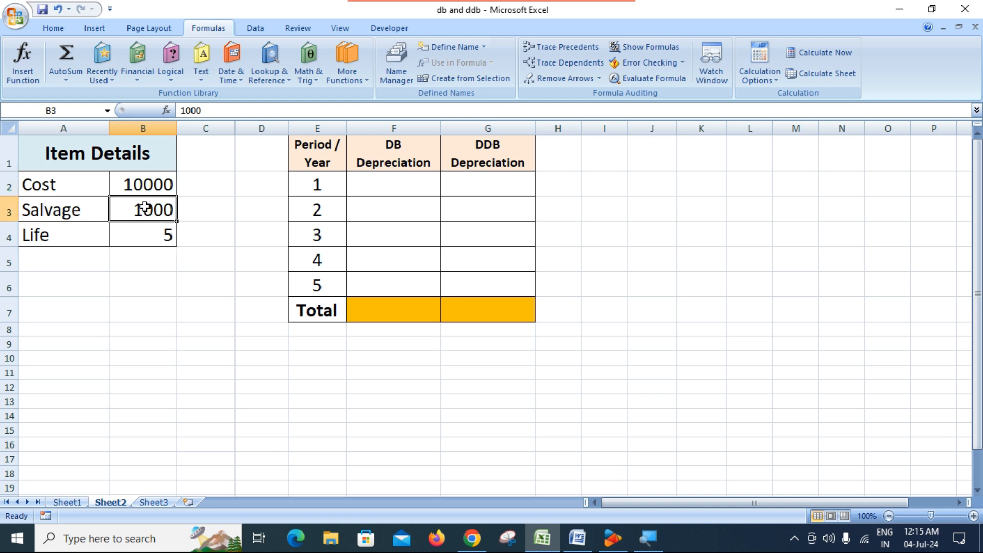
{"action": "left_click", "coordinate": [46, 237]}
{"action": "left_click", "coordinate": [149, 231]}
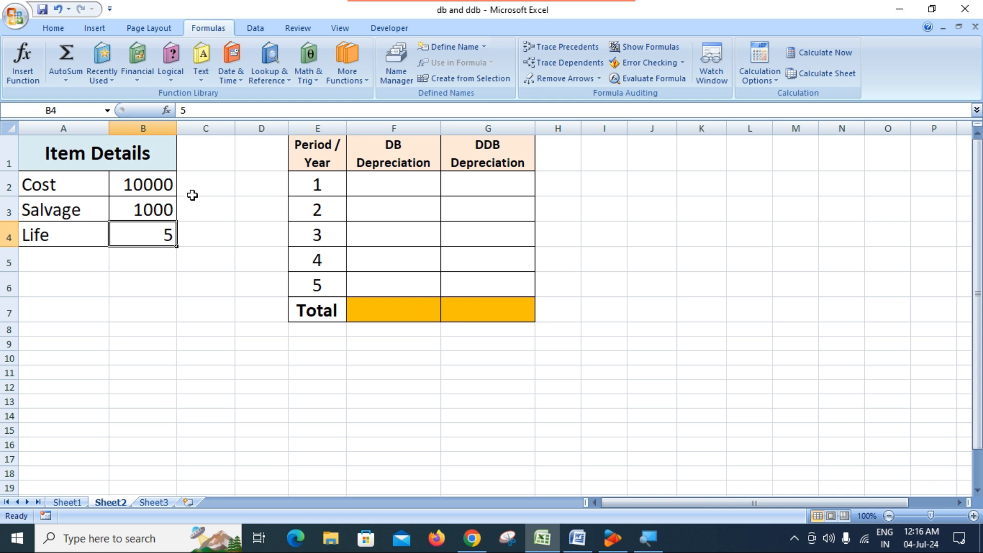
{"action": "left_click", "coordinate": [153, 159]}
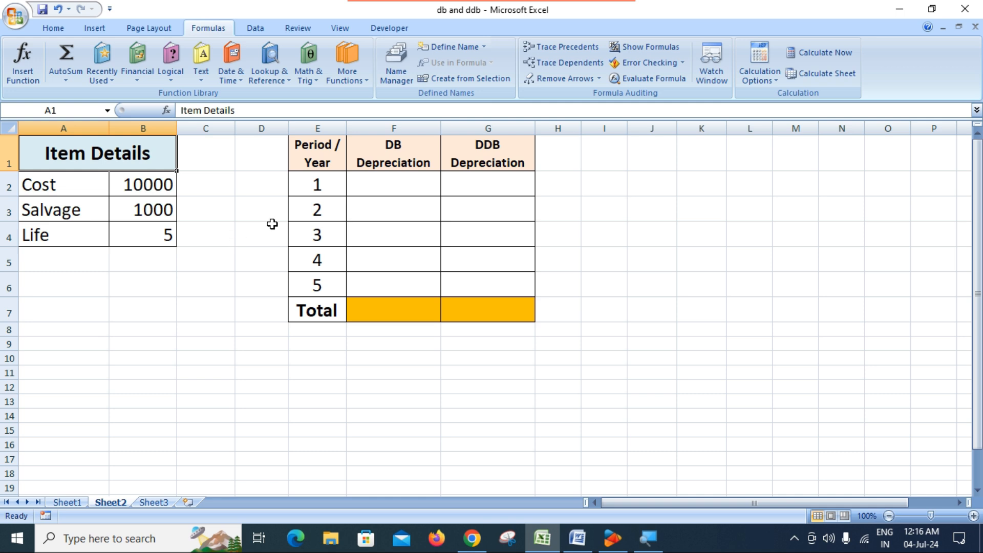
Calculate the year 1 DB depreciation in F2 with =DB(B2,B3,B4,E2), referencing the cost, salvage, life and period cells.
{"action": "left_click", "coordinate": [407, 185]}
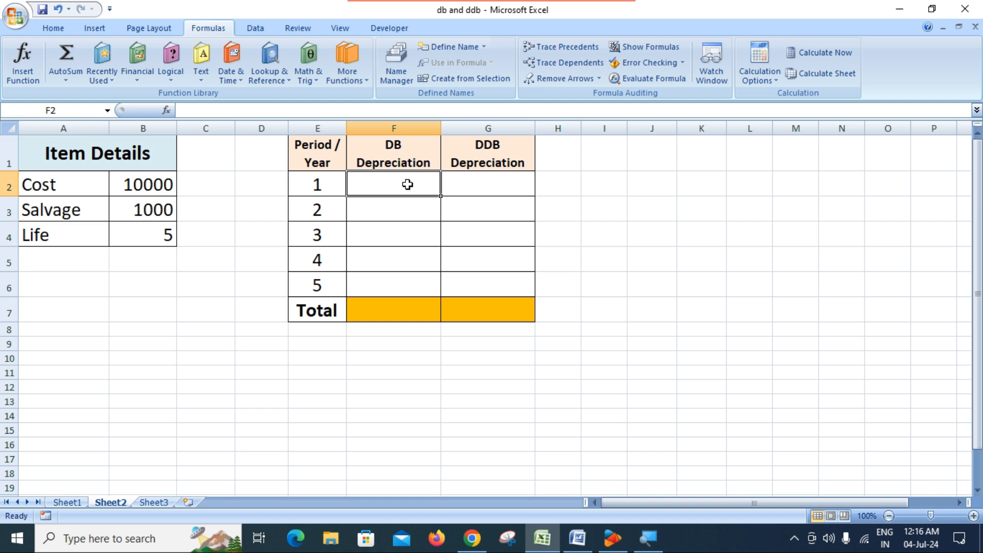
{"action": "type", "text": "="}
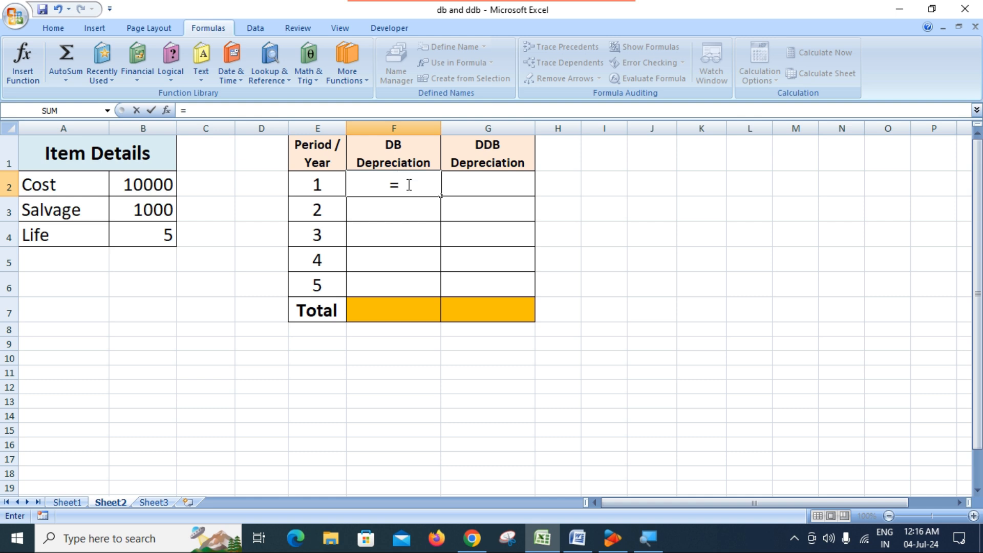
{"action": "type", "text": "db"}
{"action": "key", "text": "Tab"}
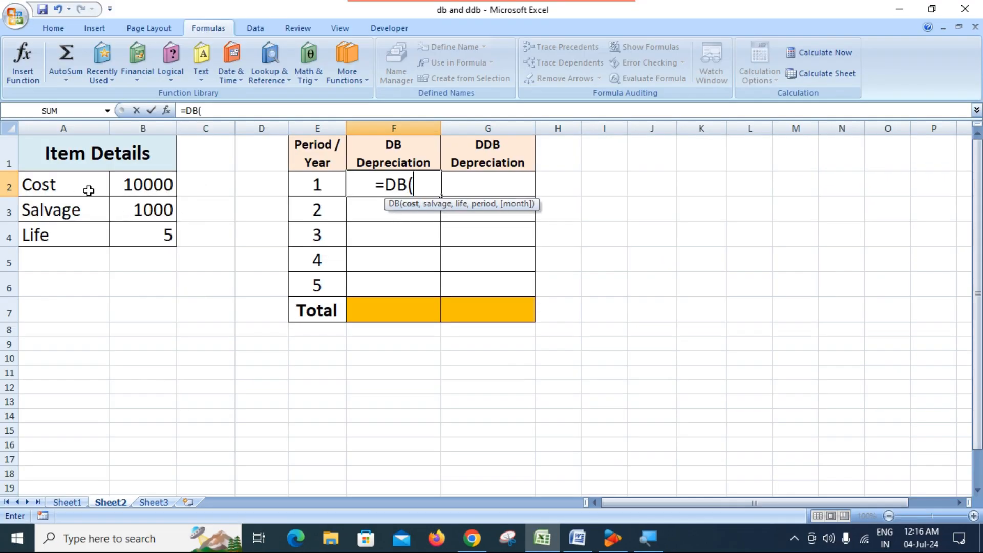
{"action": "left_click", "coordinate": [136, 185]}
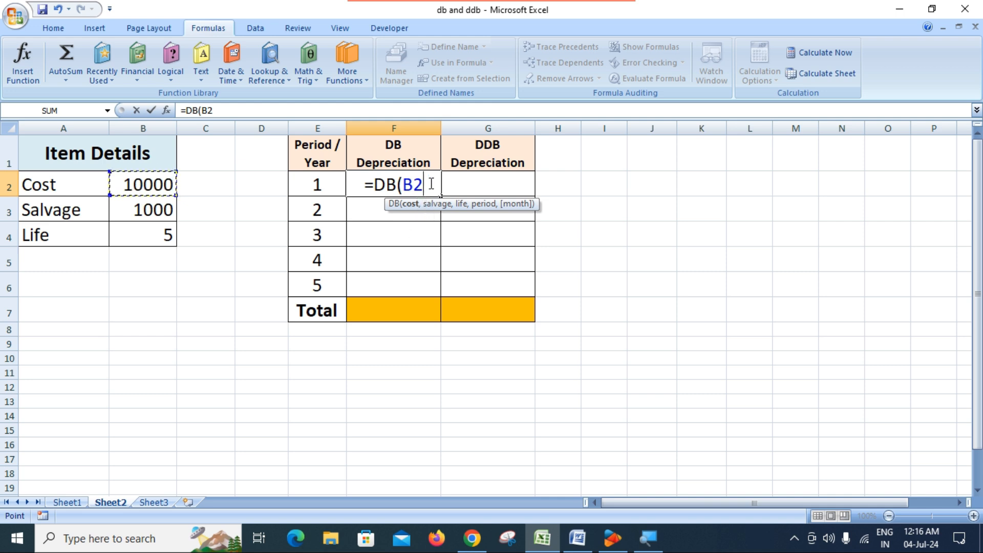
{"action": "type", "text": ","}
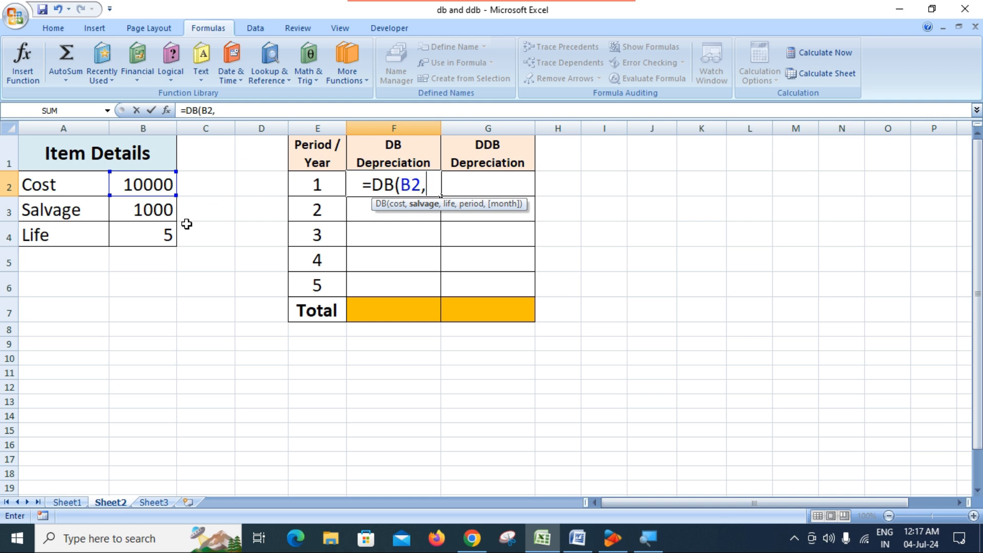
{"action": "left_click", "coordinate": [151, 212]}
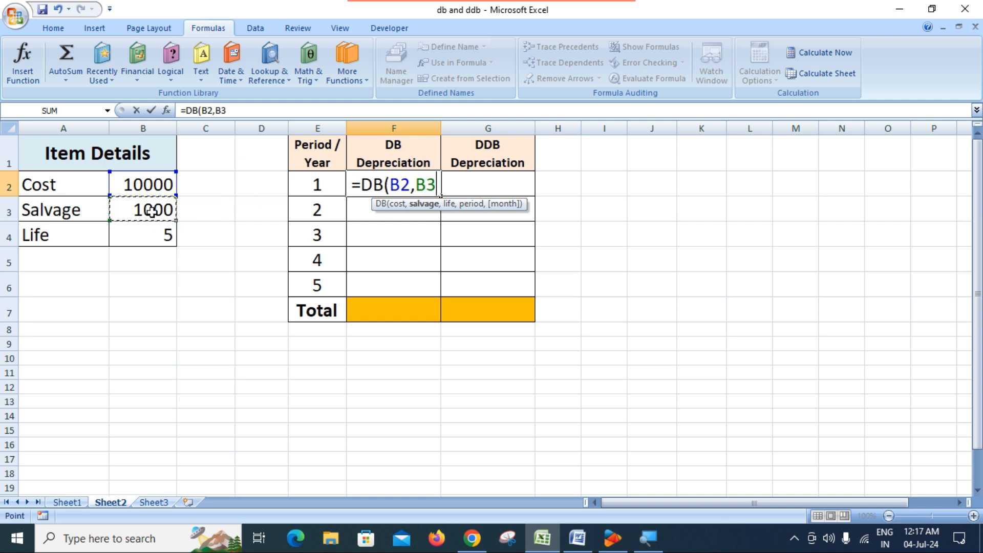
{"action": "type", "text": ","}
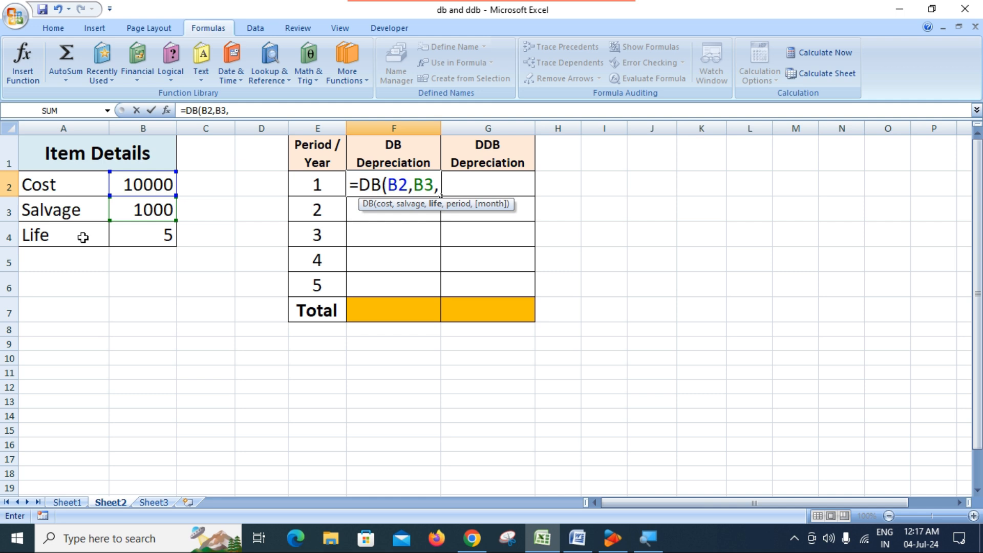
{"action": "left_click", "coordinate": [159, 234]}
{"action": "type", "text": ","}
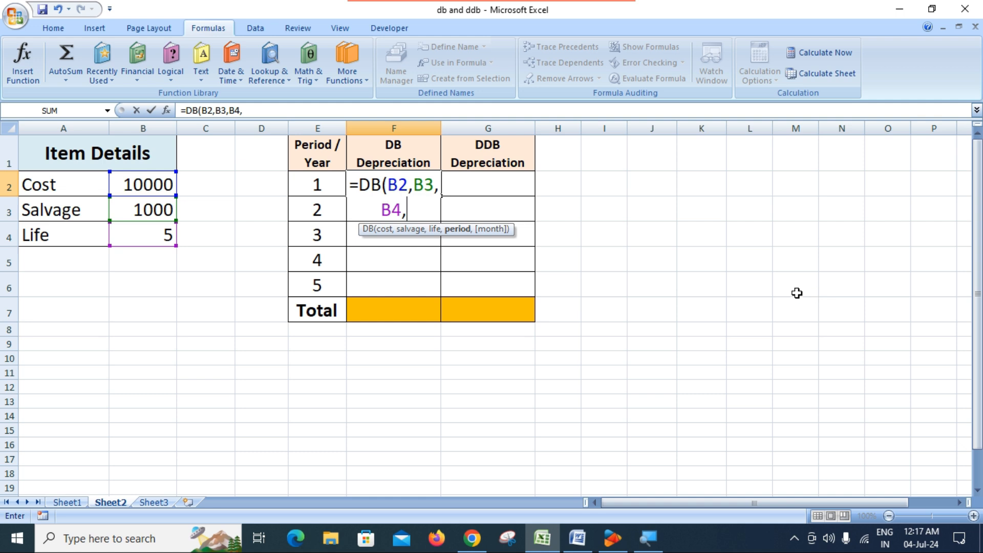
{"action": "left_click", "coordinate": [312, 185]}
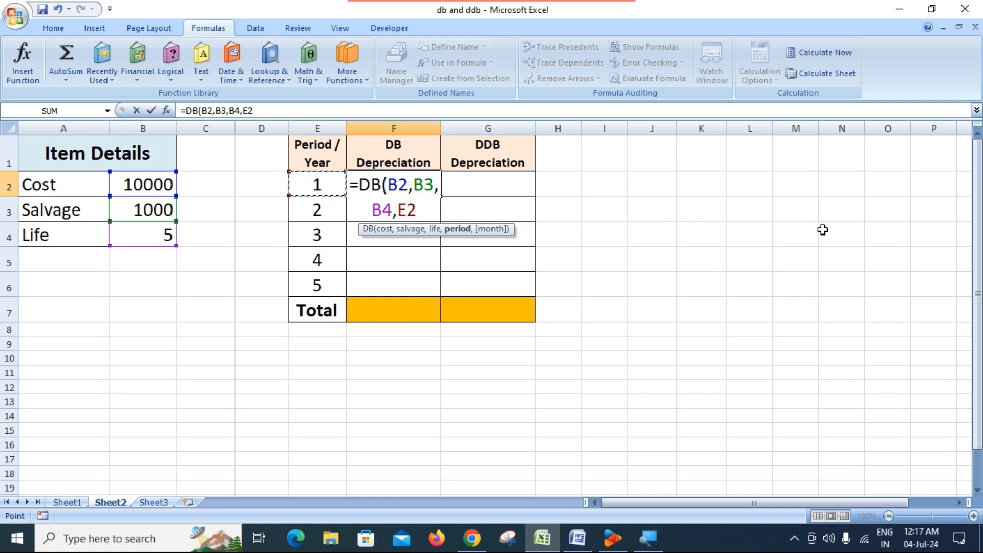
{"action": "type", "text": ")"}
{"action": "key", "text": "Return"}
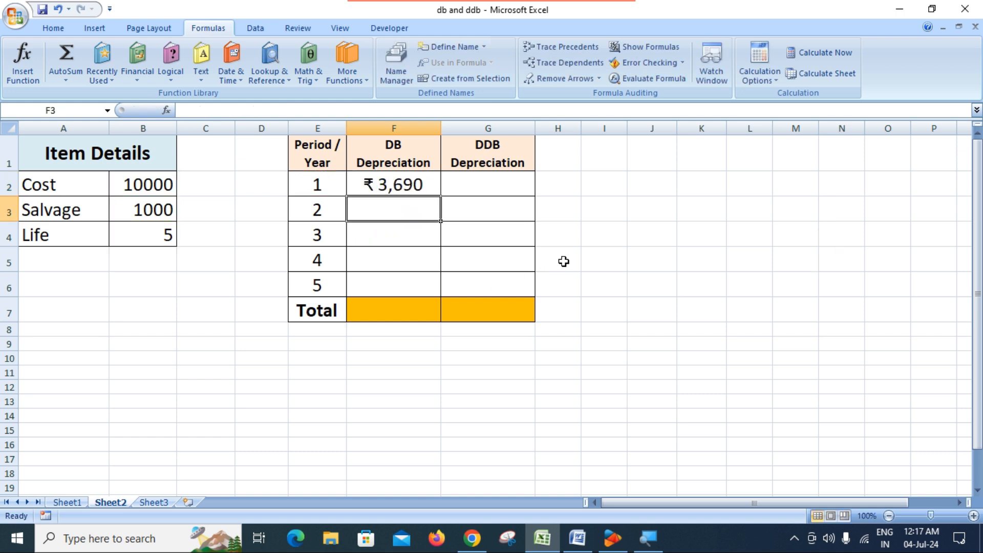
Check the year 1 DB result in F2 against the Word document and review the amounts listed there under DDB Method.
{"action": "left_click", "coordinate": [649, 278]}
{"action": "left_click", "coordinate": [378, 186]}
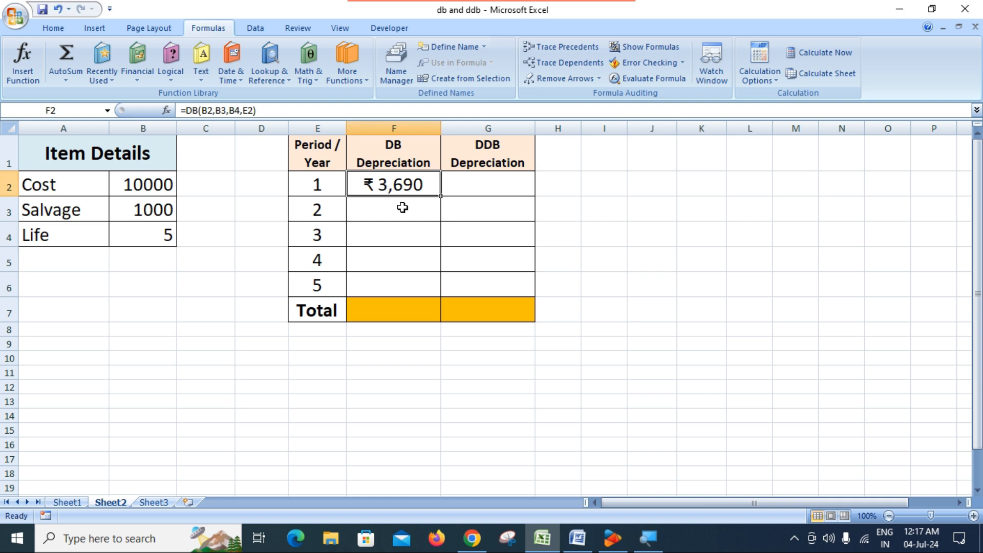
{"action": "left_click", "coordinate": [577, 538]}
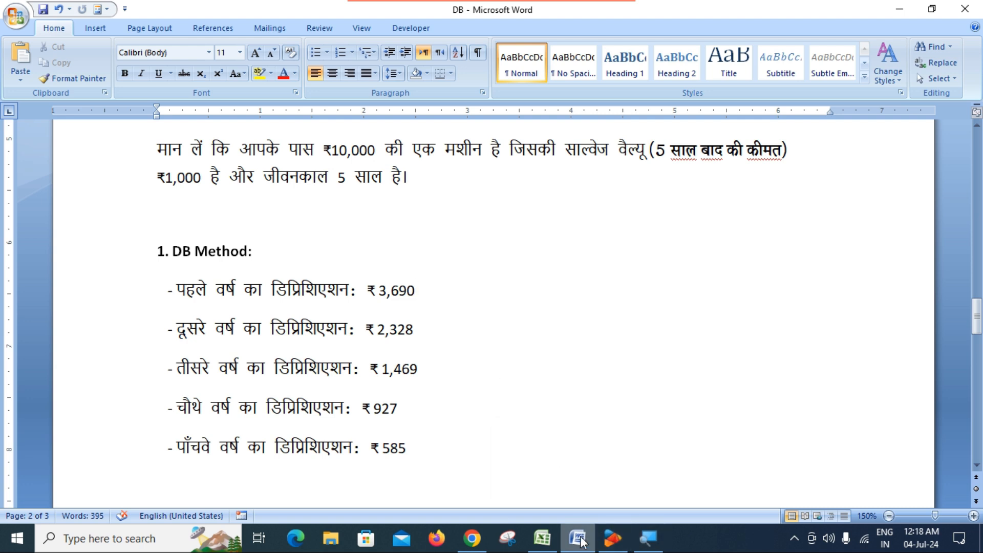
{"action": "scroll", "coordinate": [412, 386], "scroll_direction": "down", "scroll_amount": 3}
{"action": "scroll", "coordinate": [405, 376], "scroll_direction": "down", "scroll_amount": 9}
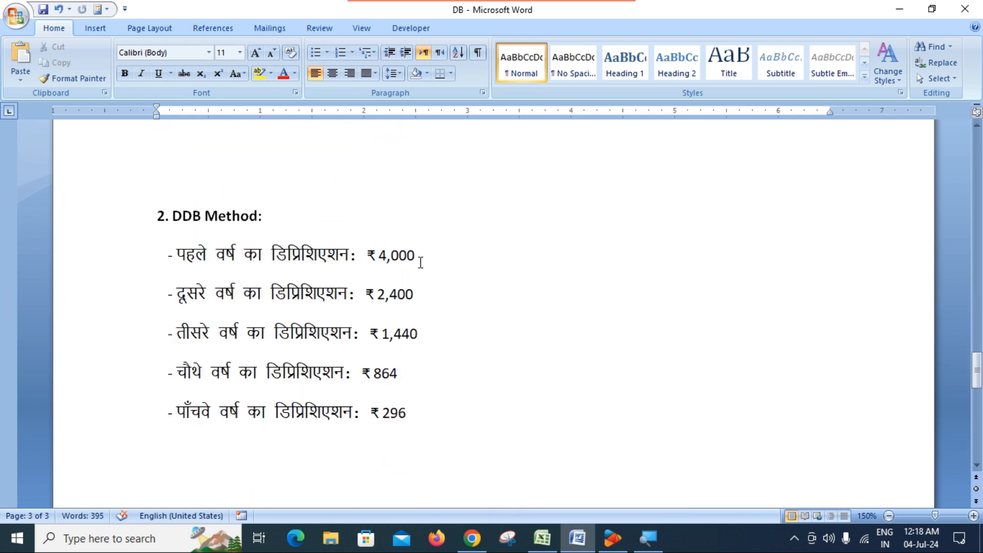
Return to Excel and calculate the year 1 DDB depreciation in G2 with =DDB(B2,B3,B4,E2).
{"action": "left_click", "coordinate": [542, 538]}
{"action": "left_click", "coordinate": [470, 185]}
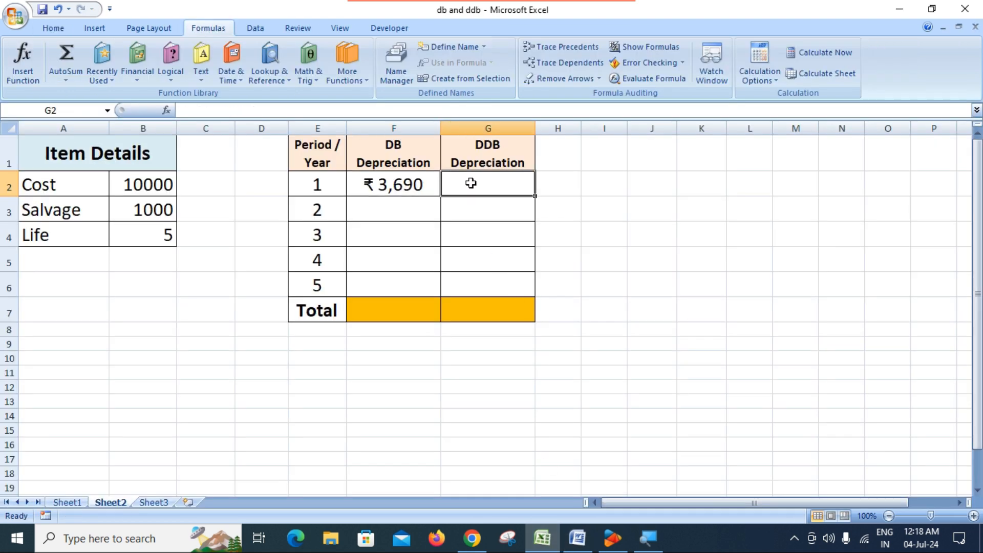
{"action": "type", "text": "="}
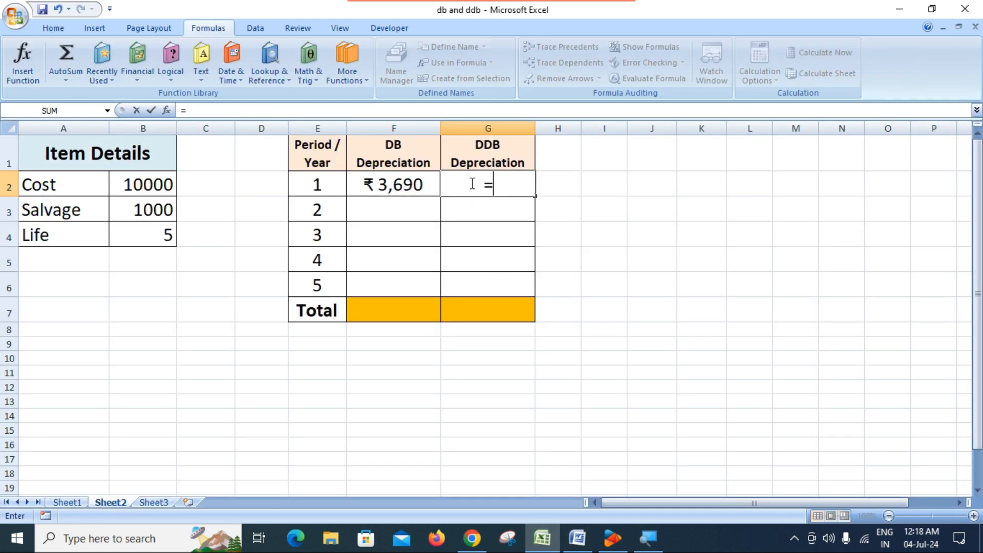
{"action": "type", "text": "ddb"}
{"action": "key", "text": "Tab"}
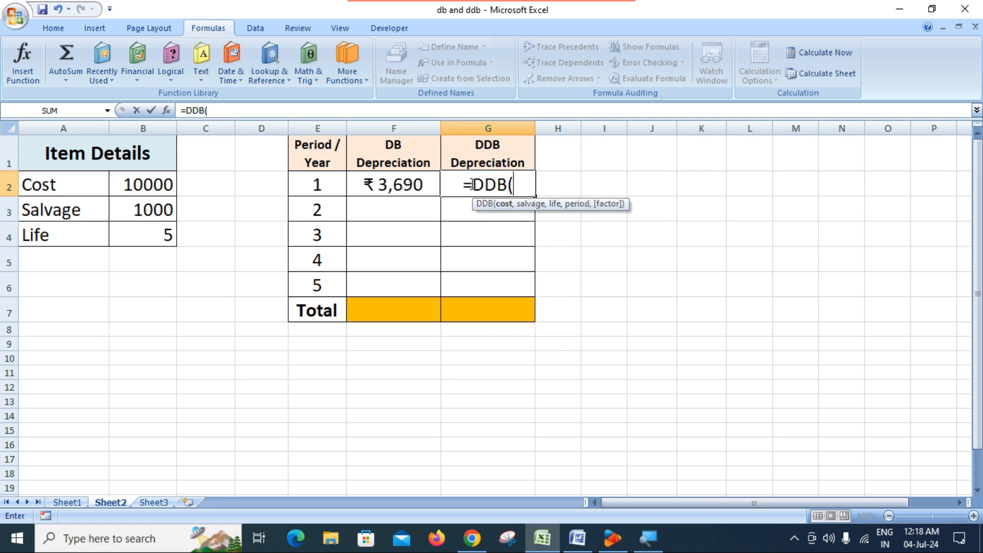
{"action": "left_click", "coordinate": [145, 185]}
{"action": "type", "text": ","}
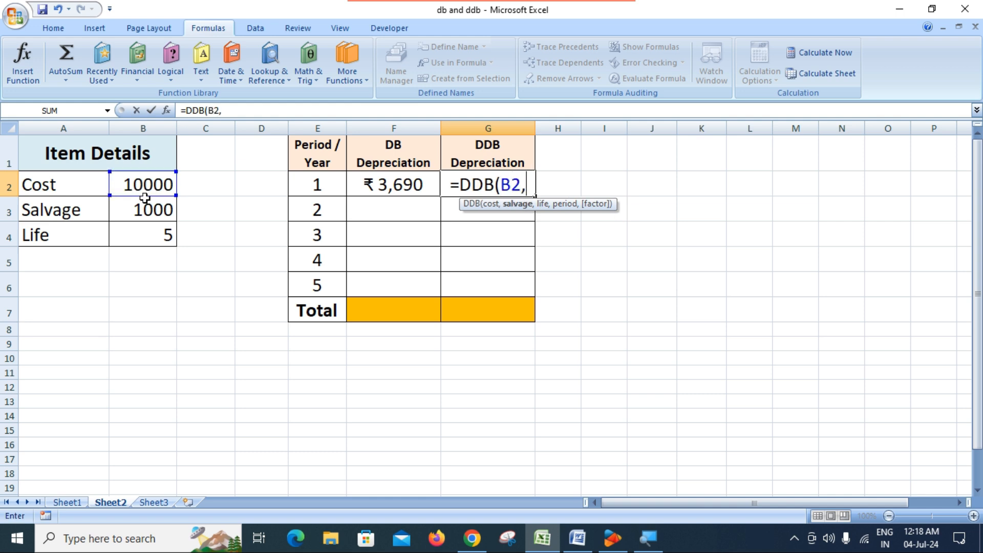
{"action": "left_click", "coordinate": [142, 205]}
{"action": "type", "text": ","}
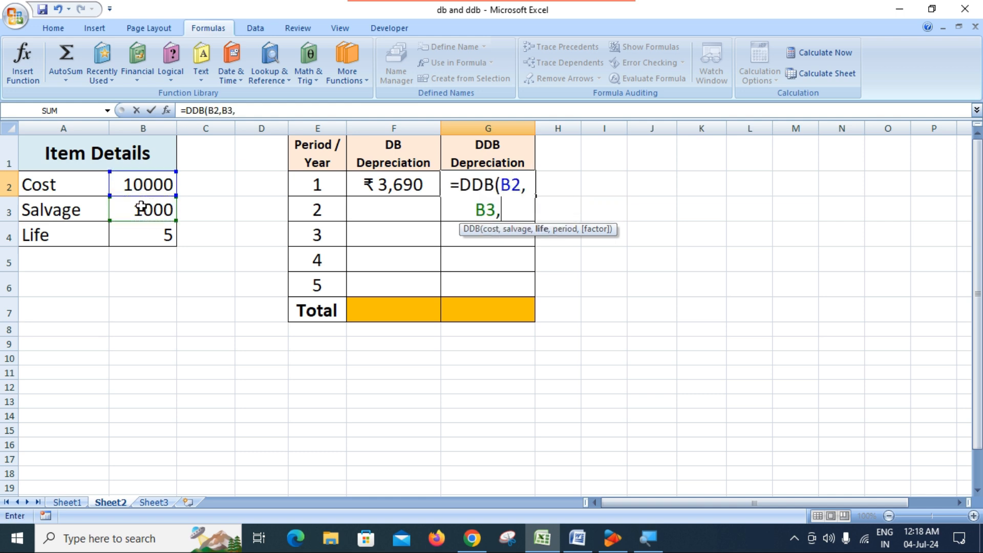
{"action": "left_click", "coordinate": [152, 233]}
{"action": "type", "text": ","}
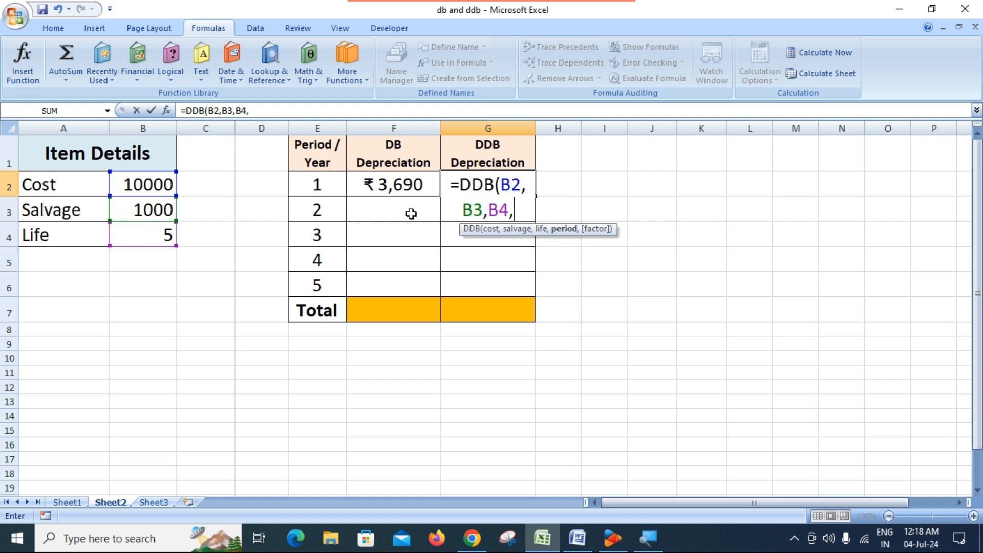
{"action": "left_click", "coordinate": [317, 186]}
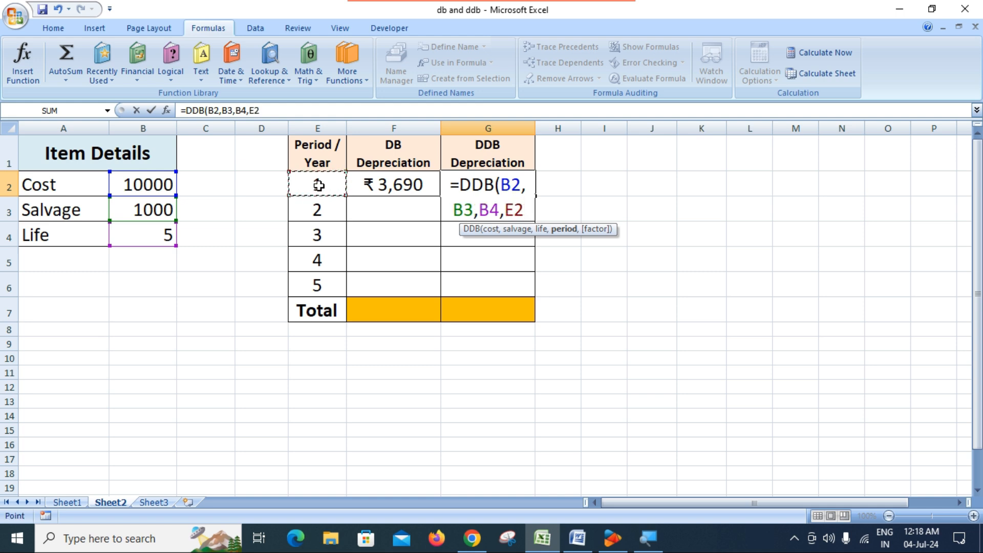
{"action": "type", "text": ")"}
{"action": "key", "text": "Return"}
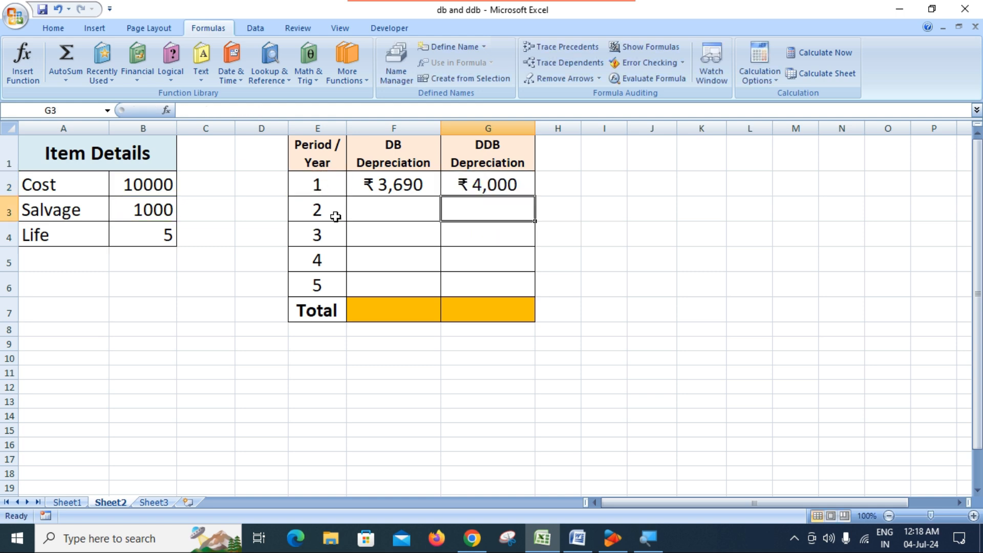
Compare the year 1 DDB and DB results and their formulas in G2 and F2.
{"action": "left_click", "coordinate": [498, 183]}
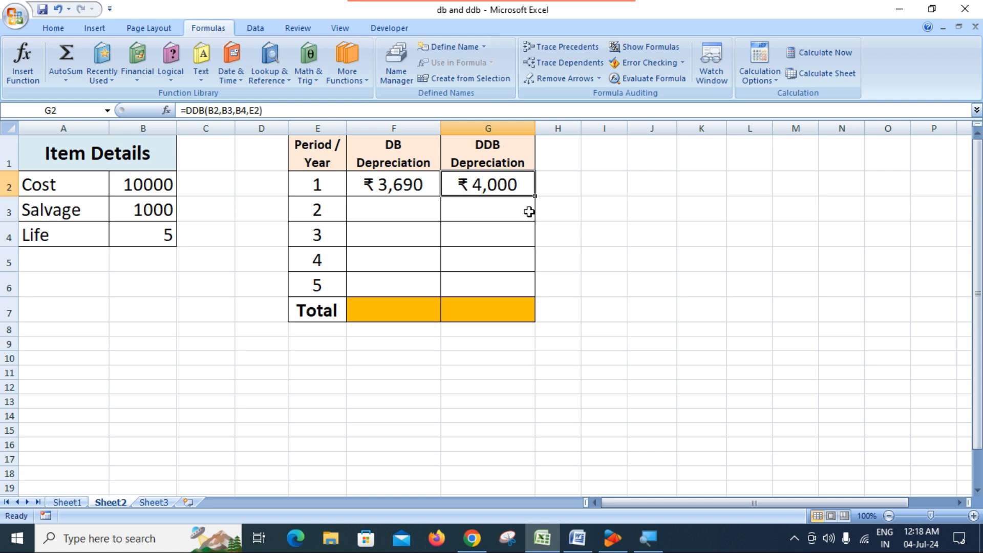
{"action": "left_click", "coordinate": [400, 182]}
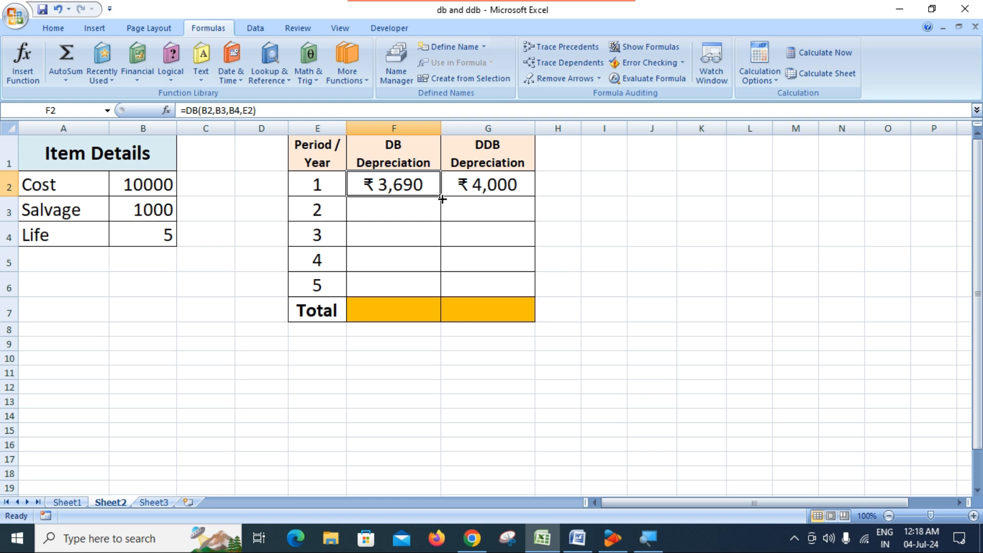
Try filling the relative-reference formulas in F2 and G2 down to row 6, and clear the copied cells F3:G6.
{"action": "left_click_drag", "start_coordinate": [442, 196], "coordinate": [443, 296]}
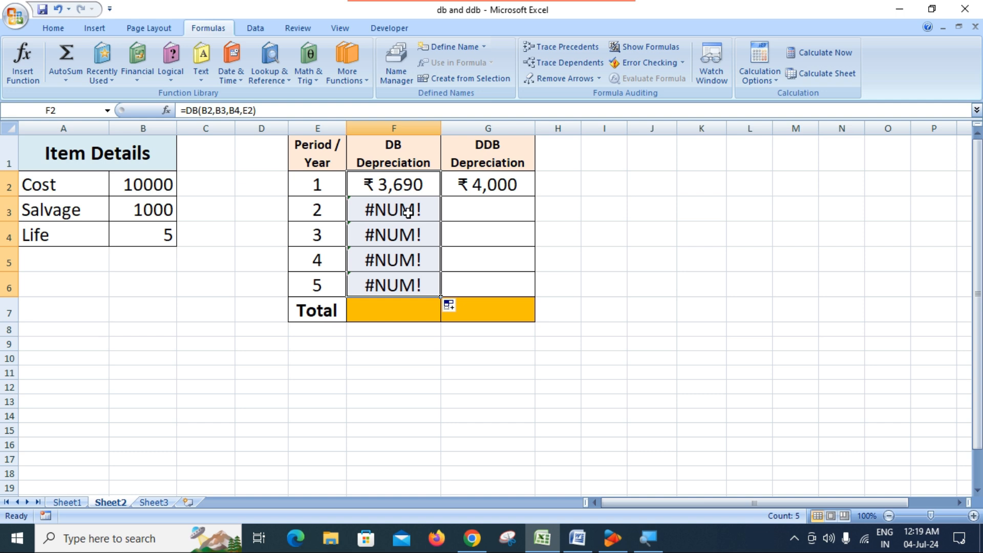
{"action": "left_click", "coordinate": [511, 185]}
{"action": "left_click_drag", "start_coordinate": [536, 195], "coordinate": [532, 289]}
{"action": "left_click", "coordinate": [565, 255]}
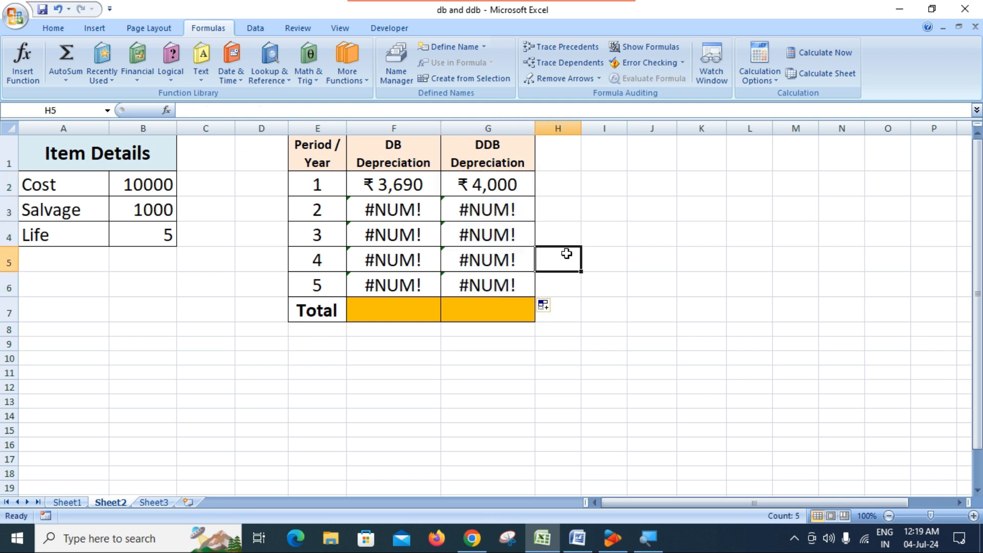
{"action": "left_click", "coordinate": [415, 209]}
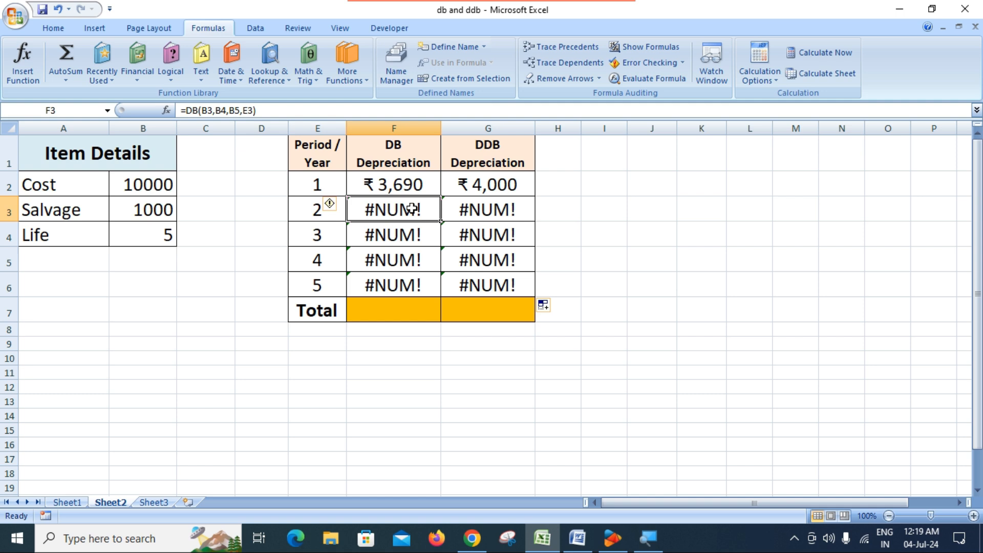
{"action": "left_click_drag", "start_coordinate": [412, 209], "coordinate": [499, 273]}
{"action": "key", "text": "Delete"}
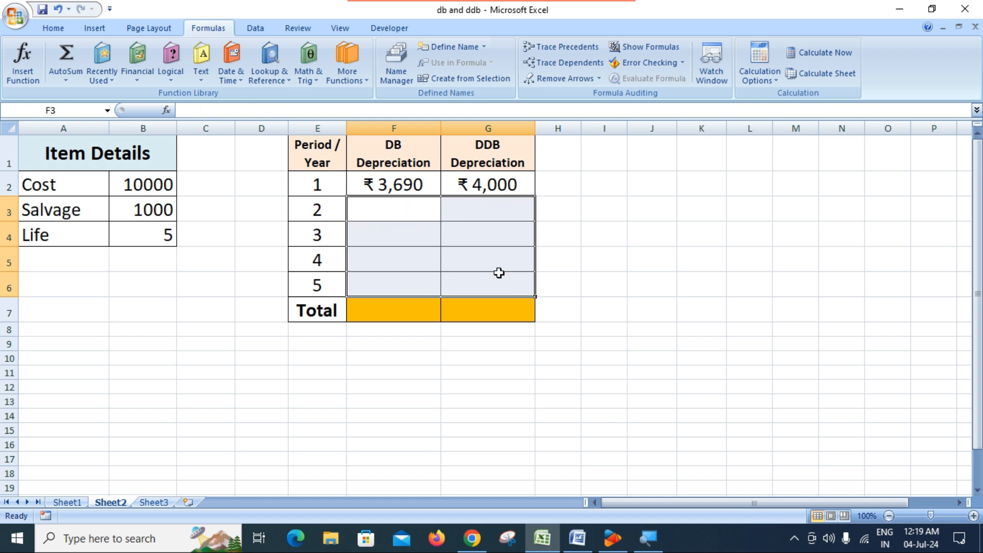
Make the cost, salvage and life references in F2 absolute so the formula reads =DB($B$2,$B$3,$B$4,E2).
{"action": "double_click", "coordinate": [408, 181]}
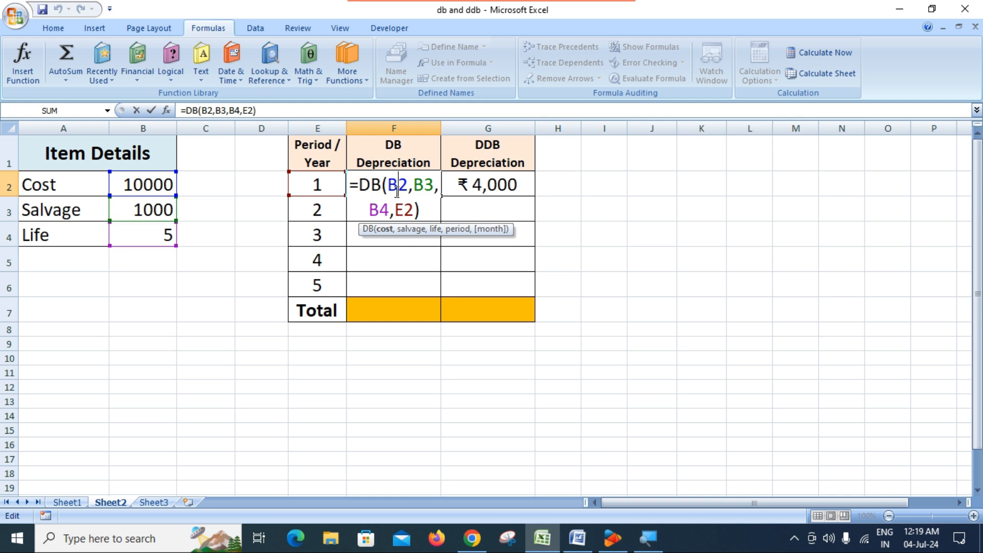
{"action": "key", "text": "F4"}
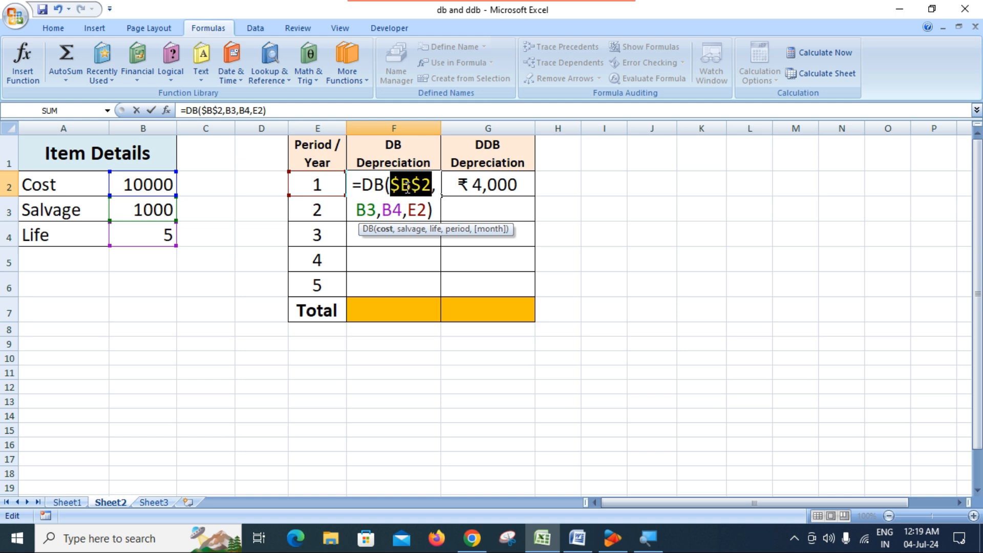
{"action": "left_click", "coordinate": [365, 210]}
{"action": "double_click", "coordinate": [365, 210]}
{"action": "key", "text": "F4"}
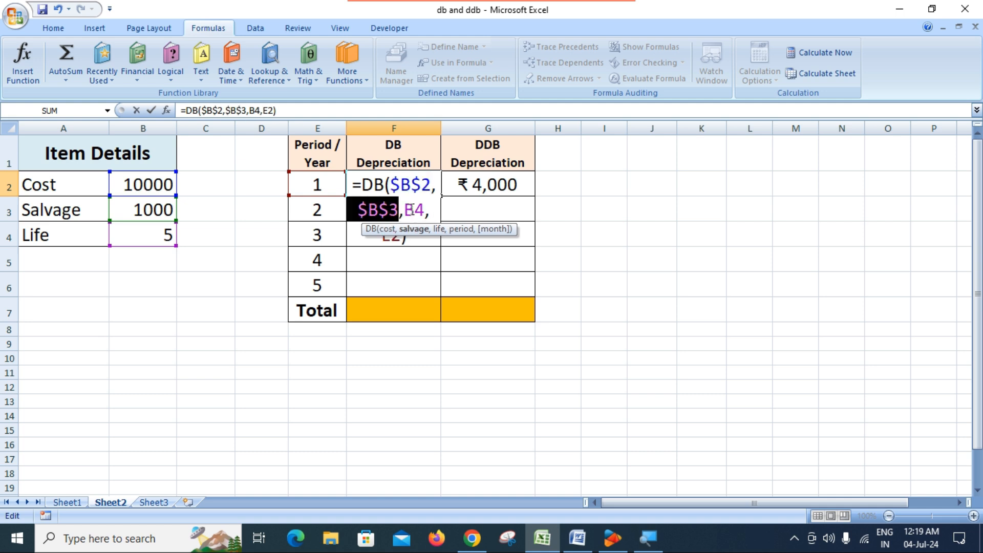
{"action": "left_click", "coordinate": [414, 209]}
{"action": "double_click", "coordinate": [413, 210]}
{"action": "key", "text": "F4"}
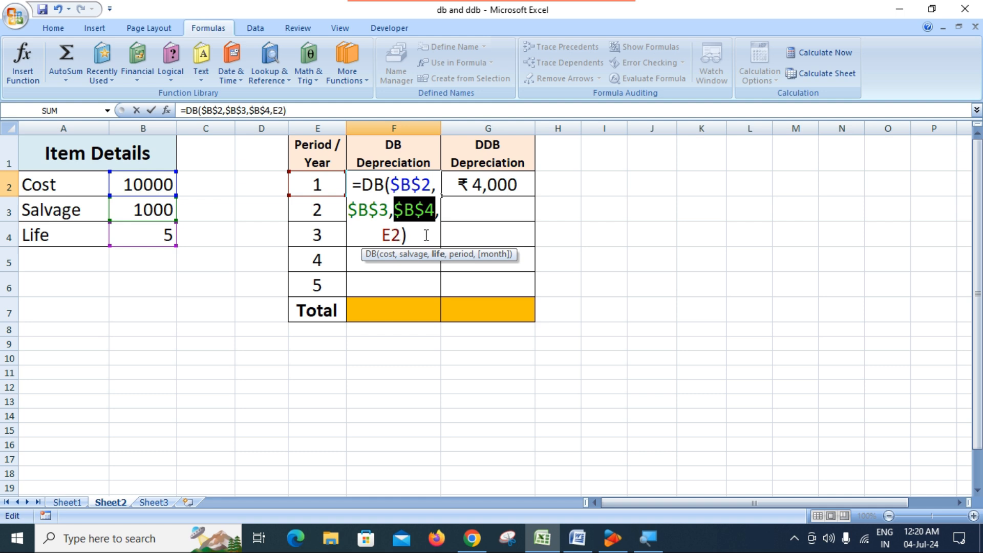
{"action": "key", "text": "Return"}
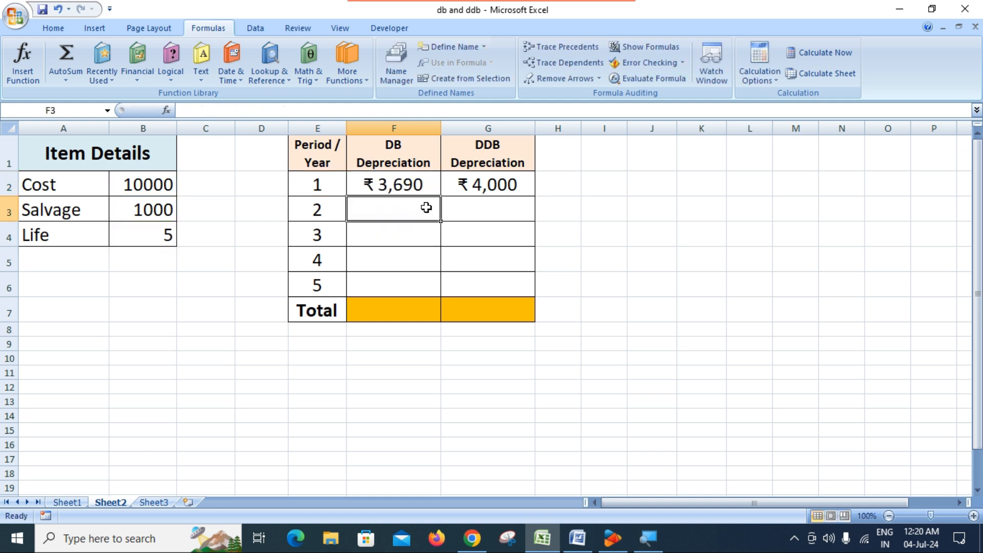
Fill the DB depreciation formula from F2 down to F6 for years 2 to 5.
{"action": "left_click", "coordinate": [429, 182]}
{"action": "left_click_drag", "start_coordinate": [441, 197], "coordinate": [445, 287]}
{"action": "left_click", "coordinate": [468, 265]}
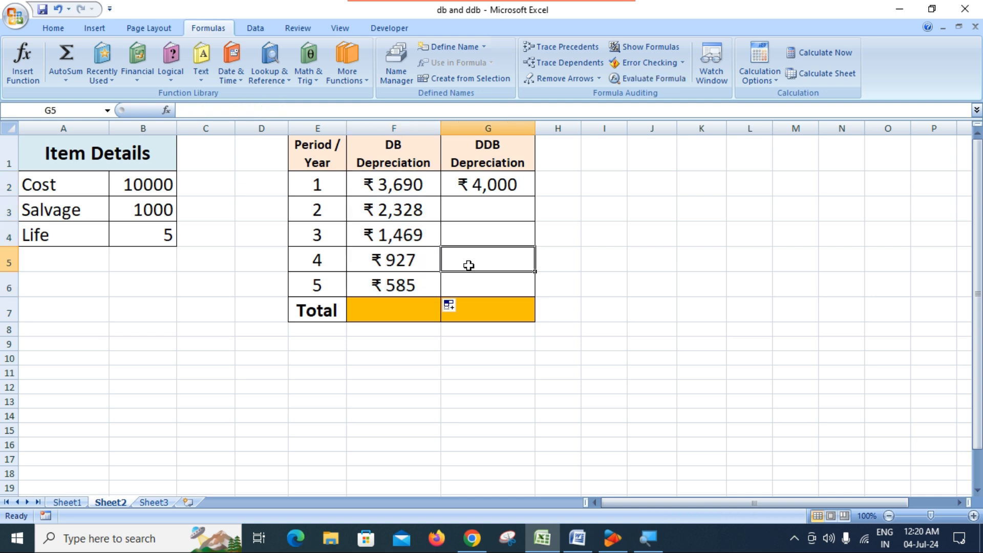
{"action": "left_click", "coordinate": [404, 188]}
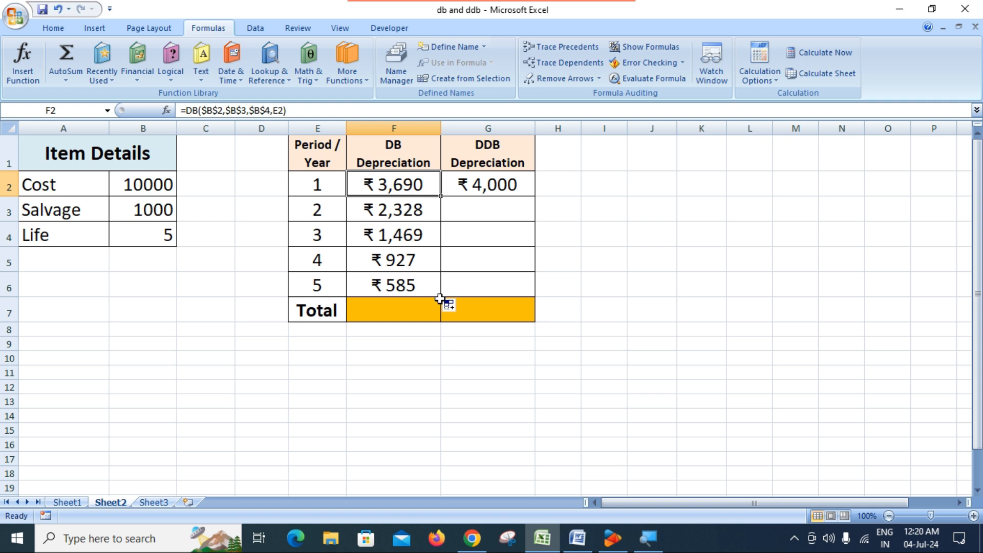
Compare the yearly DB results in F2:F6 with the amounts listed under DB Method in the Word document.
{"action": "left_click", "coordinate": [583, 539]}
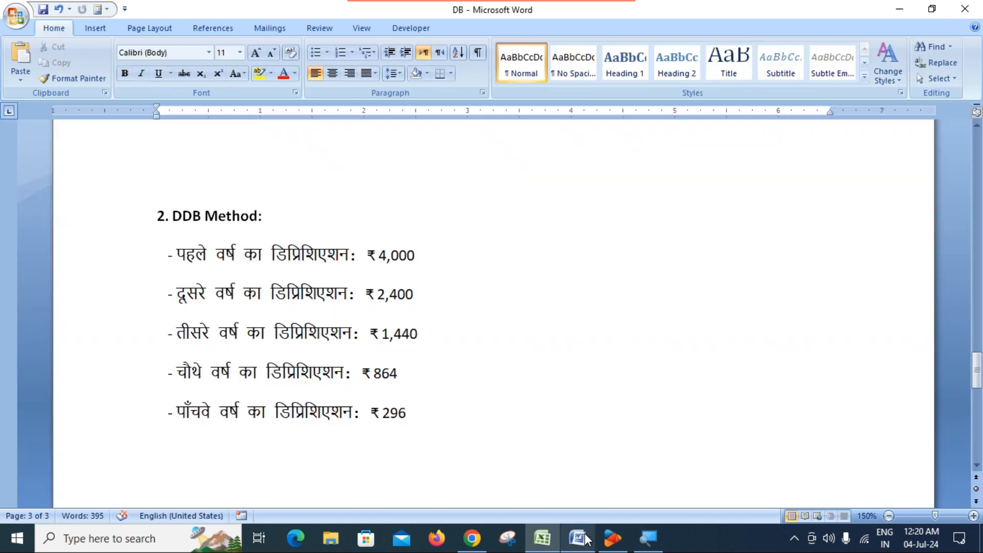
{"action": "scroll", "coordinate": [392, 277], "scroll_direction": "up", "scroll_amount": 10}
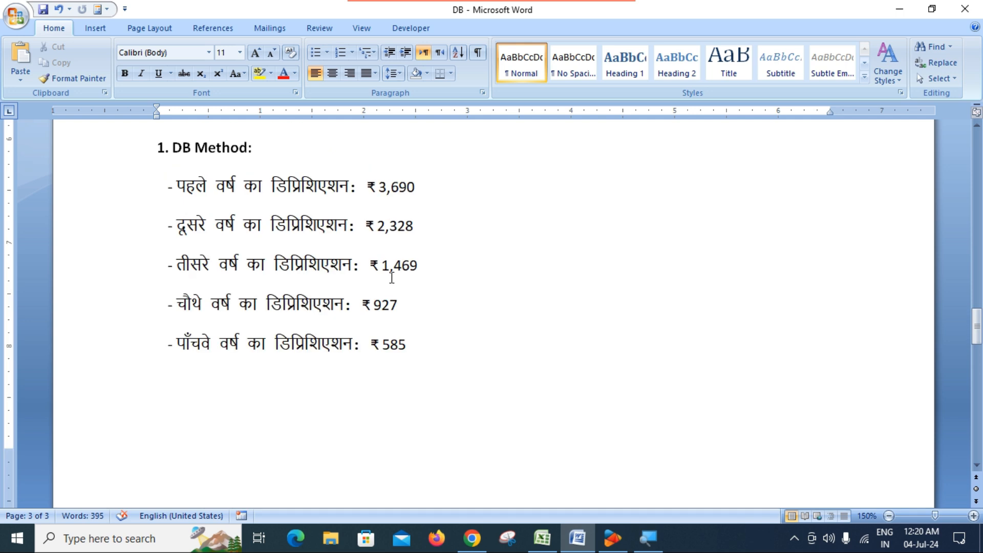
{"action": "scroll", "coordinate": [385, 275], "scroll_direction": "up", "scroll_amount": 1}
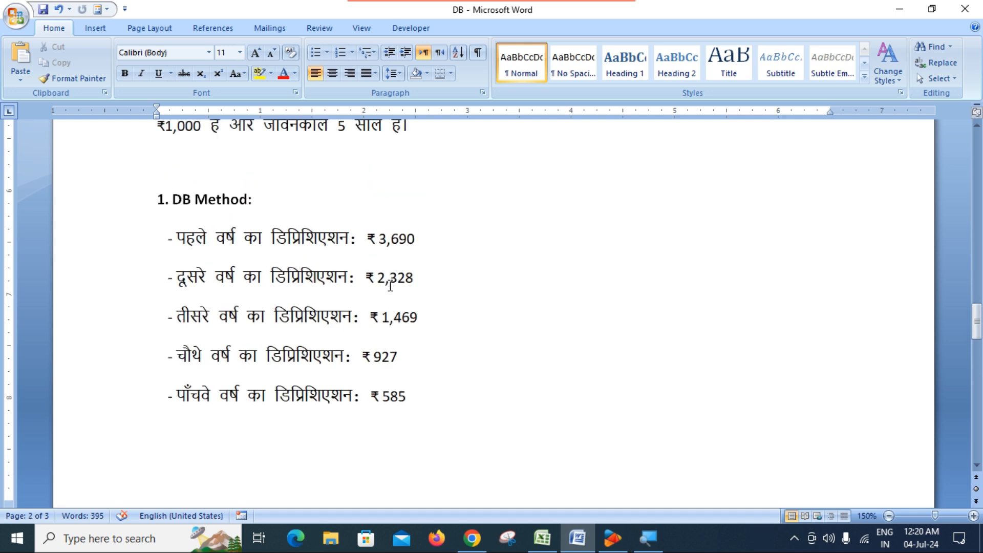
{"action": "left_click", "coordinate": [542, 538]}
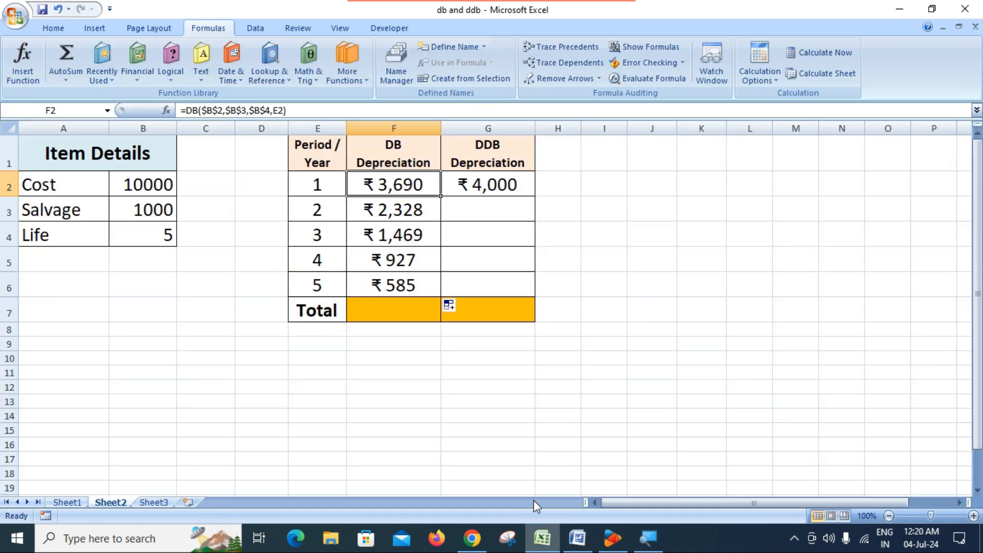
{"action": "left_click", "coordinate": [577, 538]}
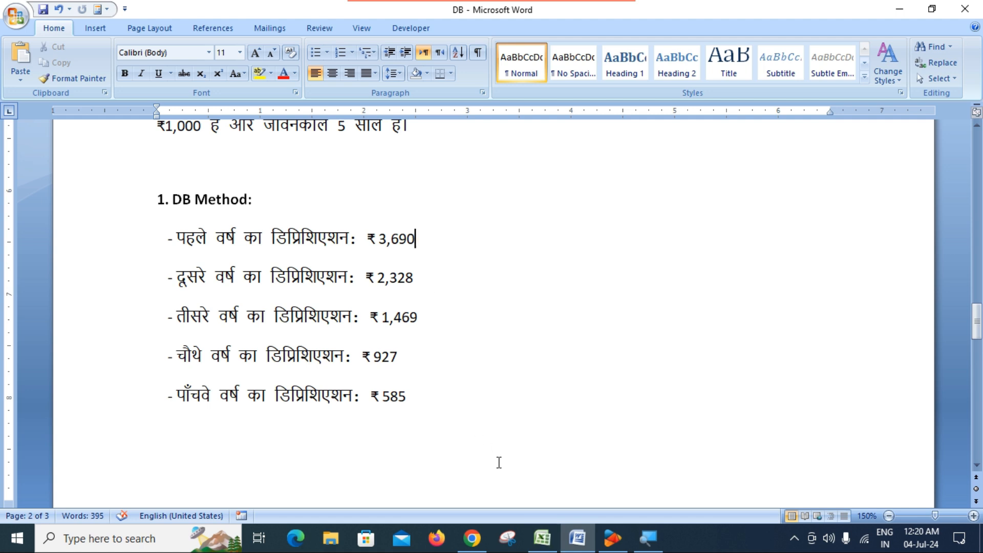
{"action": "left_click", "coordinate": [542, 537]}
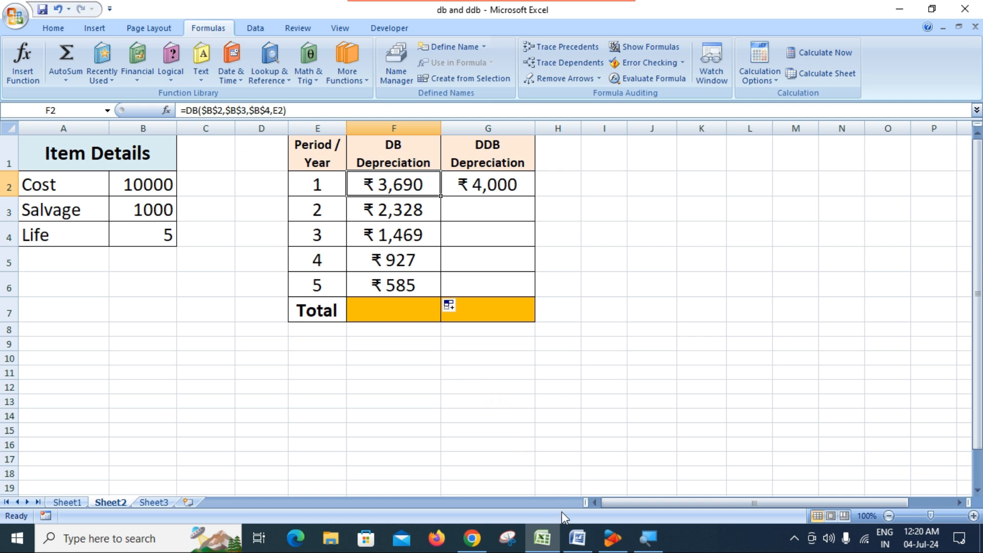
{"action": "mouse_move", "coordinate": [581, 542]}
{"action": "left_click", "coordinate": [524, 473]}
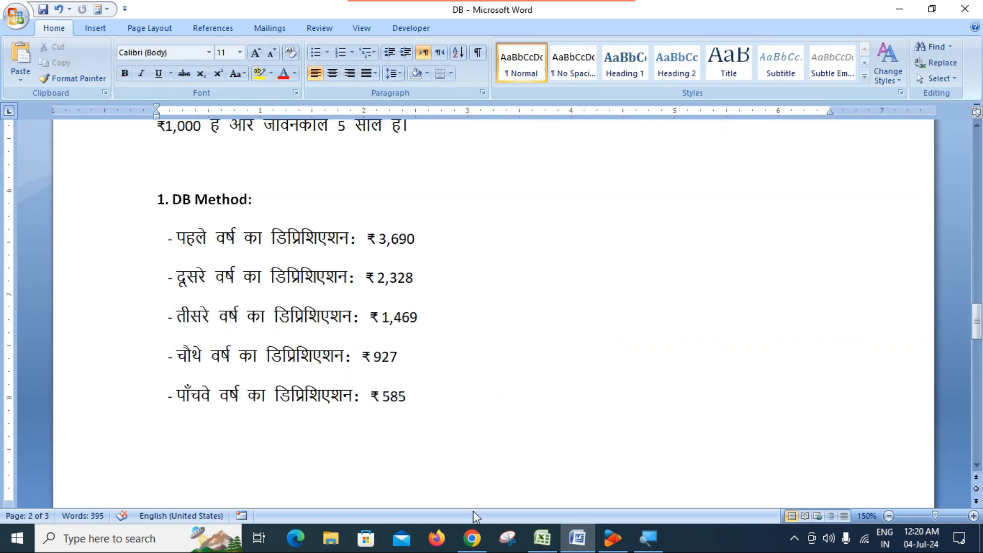
{"action": "mouse_move", "coordinate": [542, 537]}
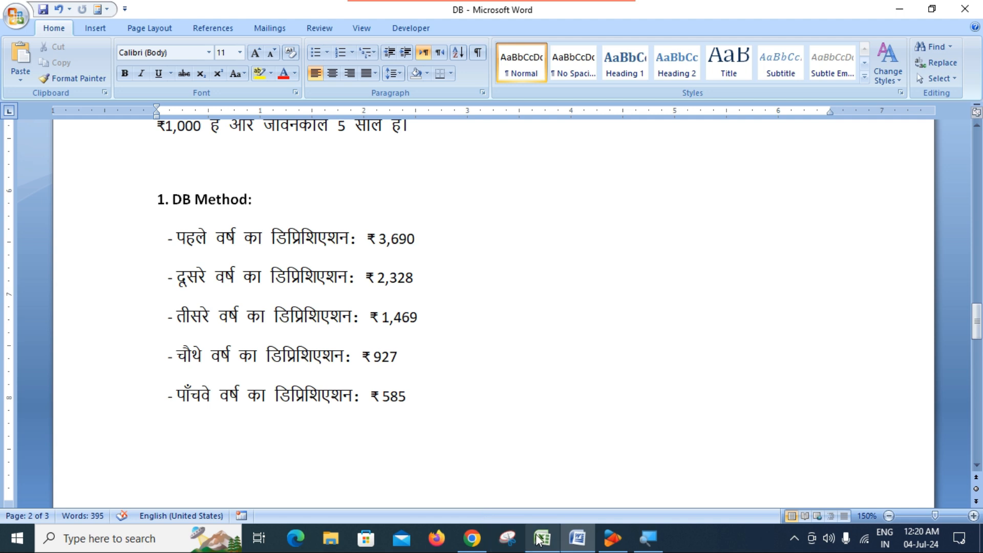
{"action": "left_click", "coordinate": [476, 460]}
{"action": "left_click", "coordinate": [404, 286]}
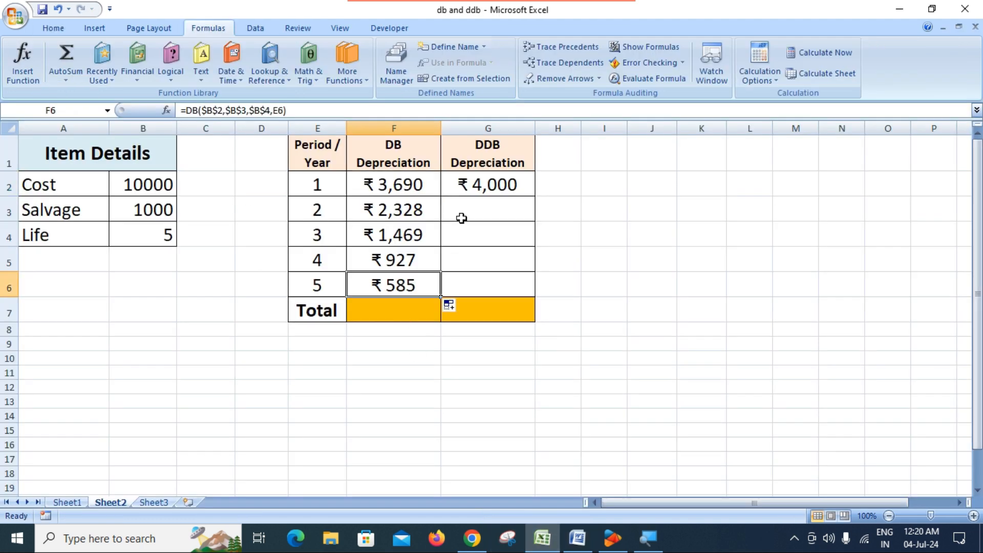
Make the cost, salvage and life references in G2 absolute so the formula reads =DDB($B$2,$B$3,$B$4,E2).
{"action": "left_click", "coordinate": [496, 200]}
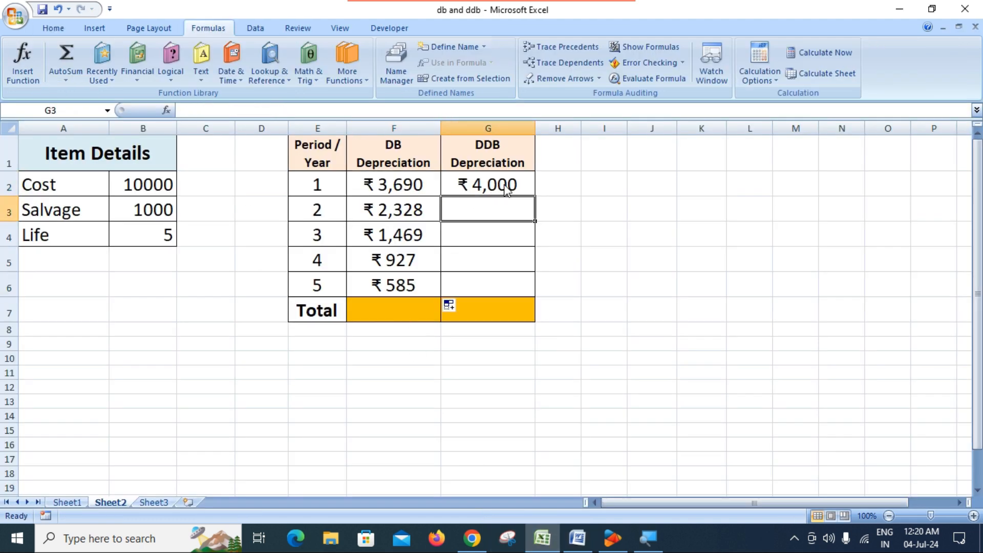
{"action": "left_click", "coordinate": [505, 187]}
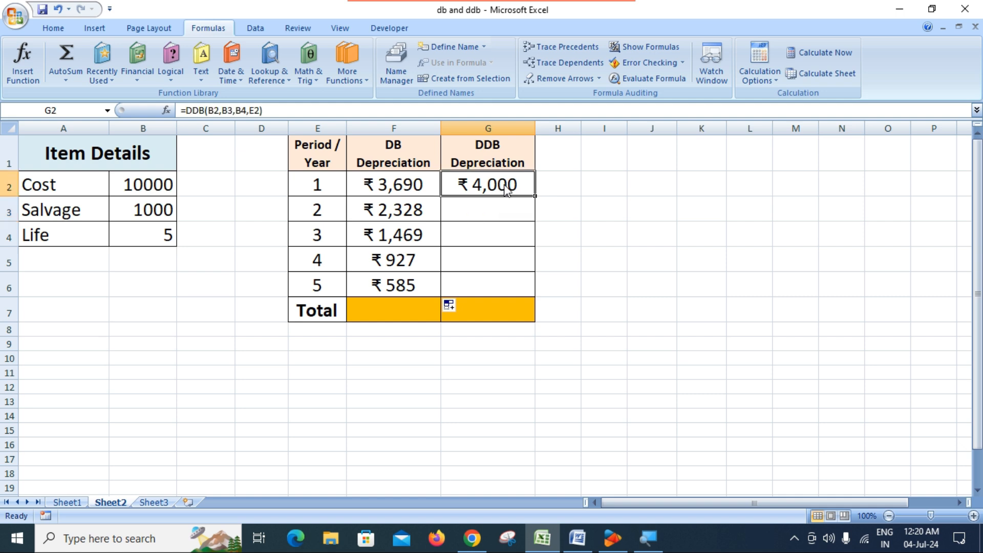
{"action": "double_click", "coordinate": [504, 184]}
{"action": "left_click", "coordinate": [512, 186]}
{"action": "key", "text": "F4"}
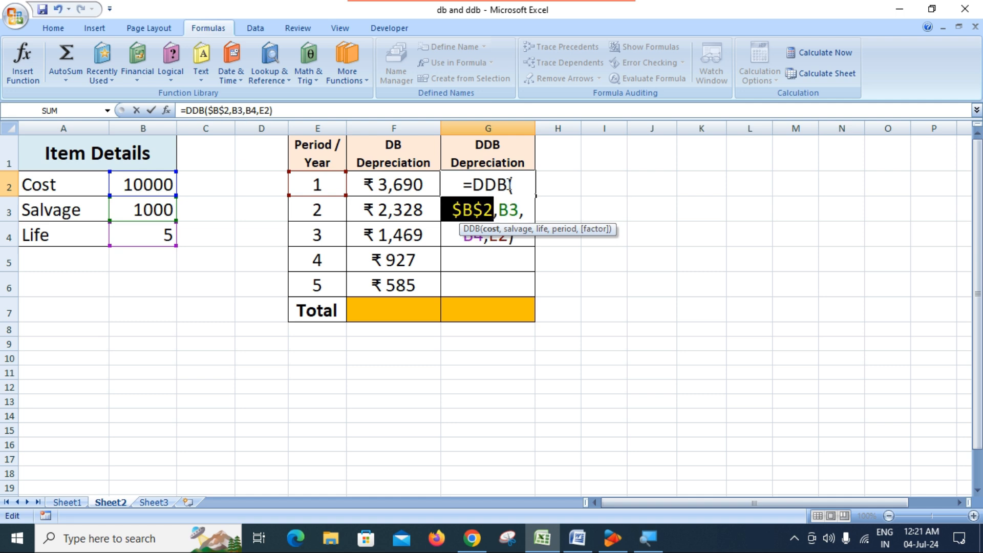
{"action": "left_click", "coordinate": [509, 214]}
{"action": "key", "text": "F4"}
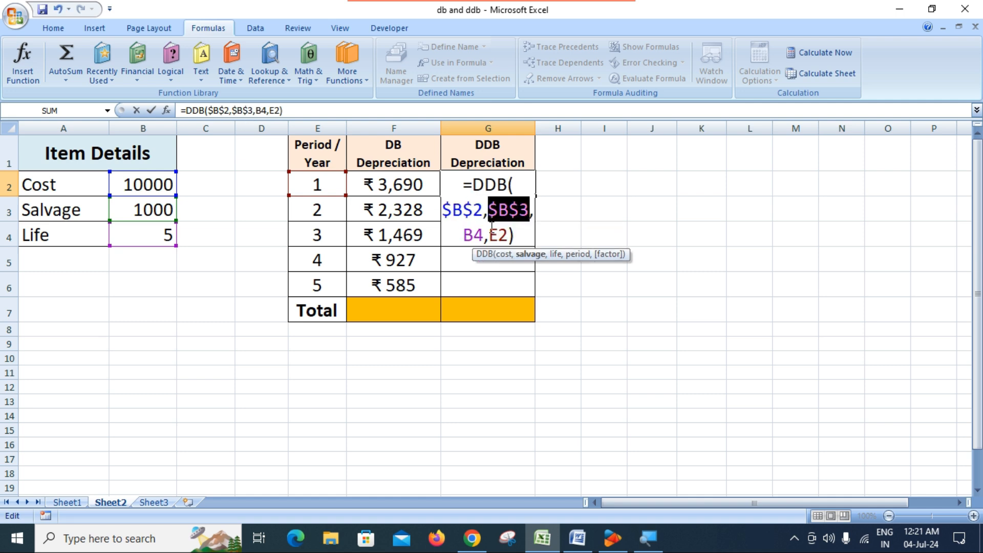
{"action": "left_click", "coordinate": [476, 235]}
{"action": "key", "text": "F4"}
{"action": "key", "text": "Return"}
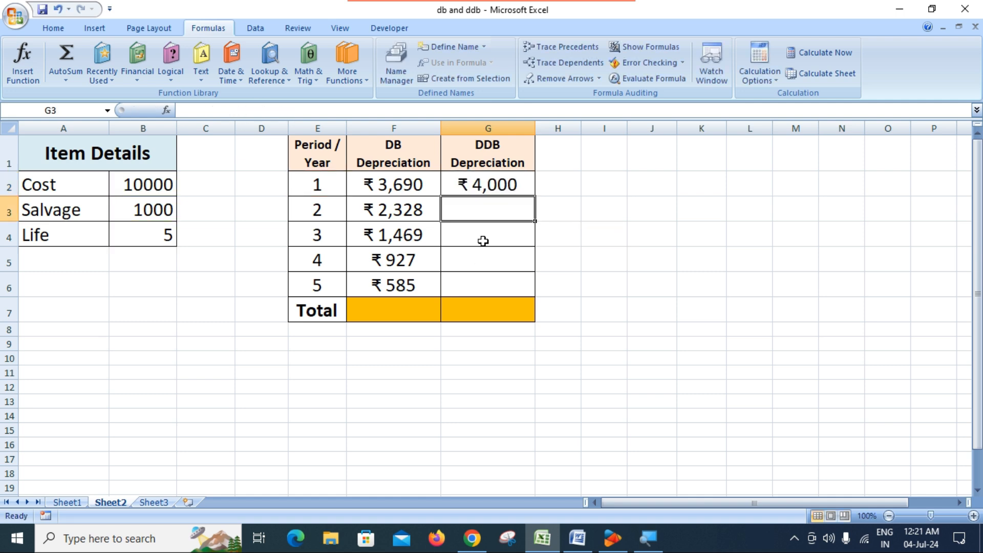
Fill the DDB depreciation formula from G2 down to G6 for years 2 to 5.
{"action": "left_click", "coordinate": [518, 187]}
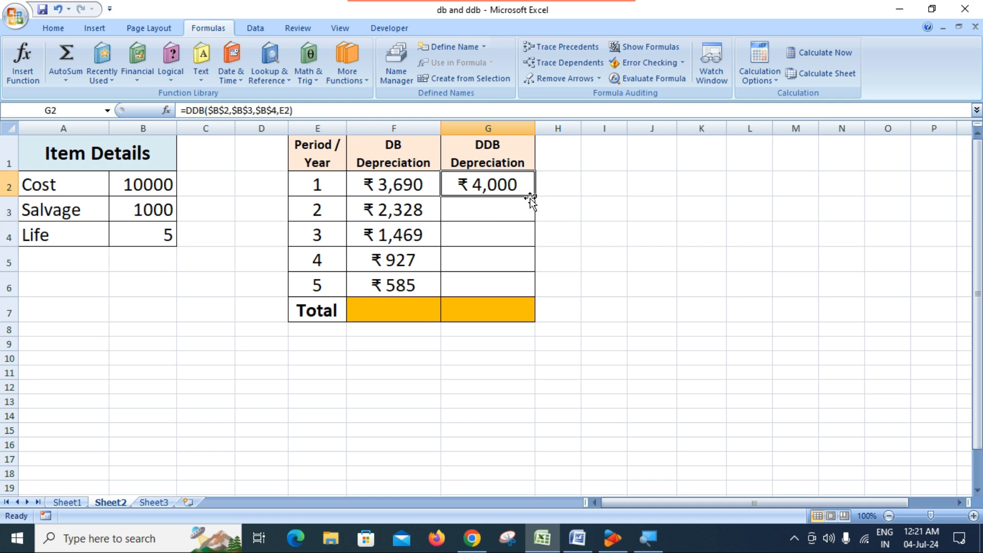
{"action": "left_click_drag", "start_coordinate": [535, 198], "coordinate": [535, 294]}
{"action": "left_click", "coordinate": [588, 339]}
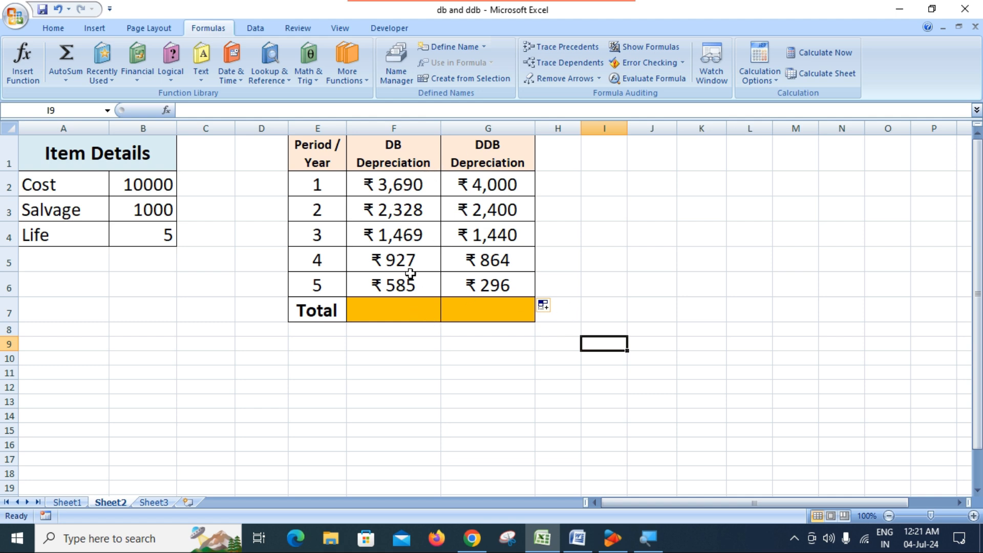
Total the DB and DDB depreciation columns in F7 and G7 with SUM over rows 2 to 6.
{"action": "left_click", "coordinate": [403, 313]}
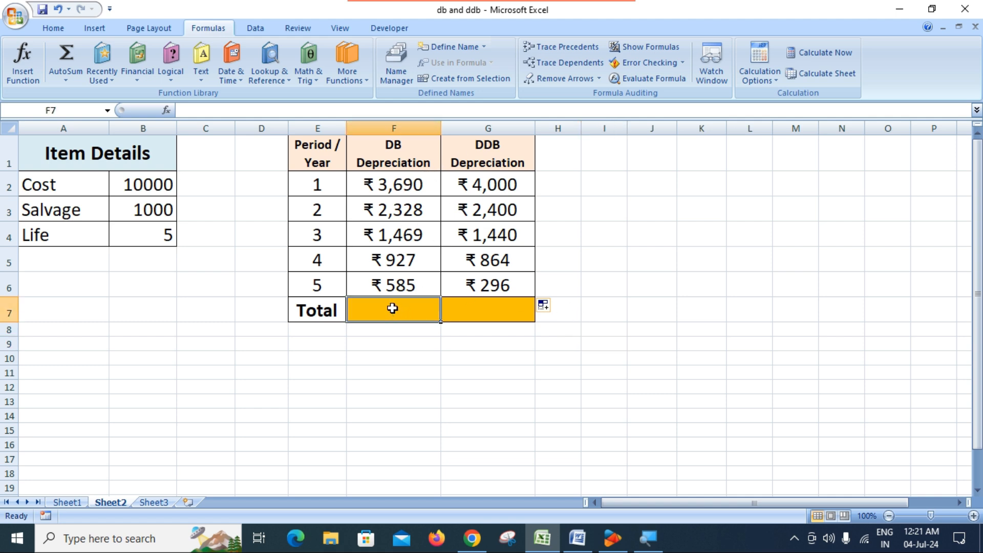
{"action": "key", "text": "alt+equal"}
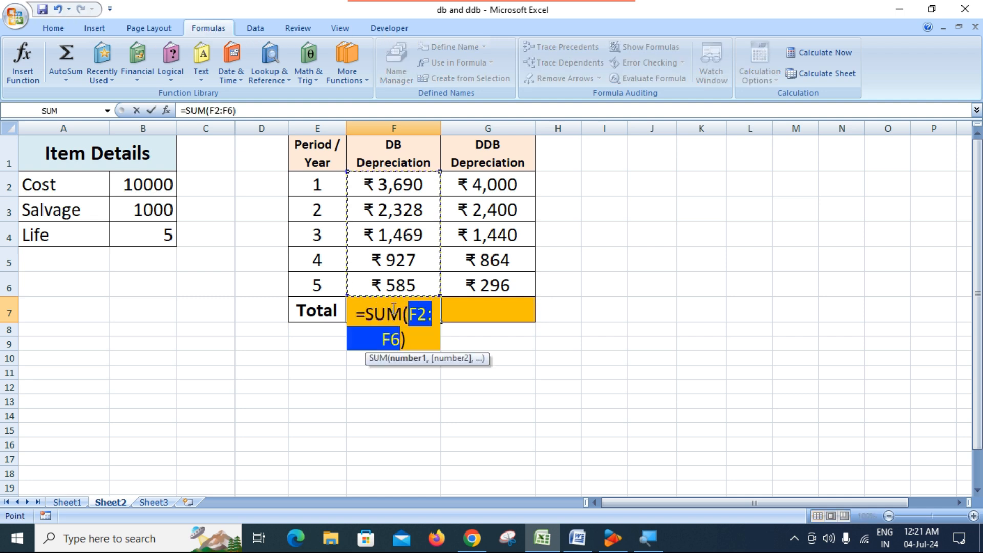
{"action": "key", "text": "Return"}
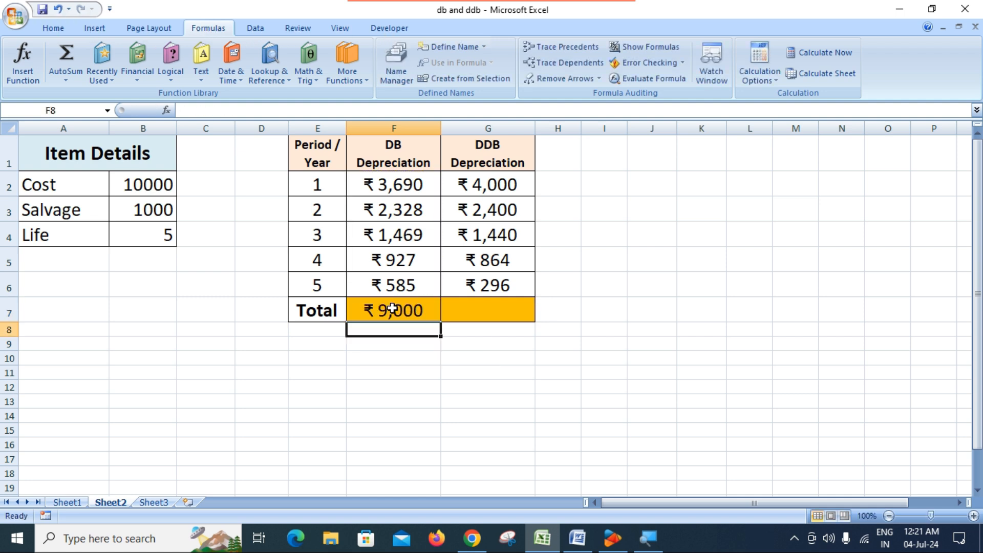
{"action": "left_click", "coordinate": [473, 314]}
{"action": "key", "text": "alt+equal"}
{"action": "key", "text": "Return"}
{"action": "left_click", "coordinate": [414, 385]}
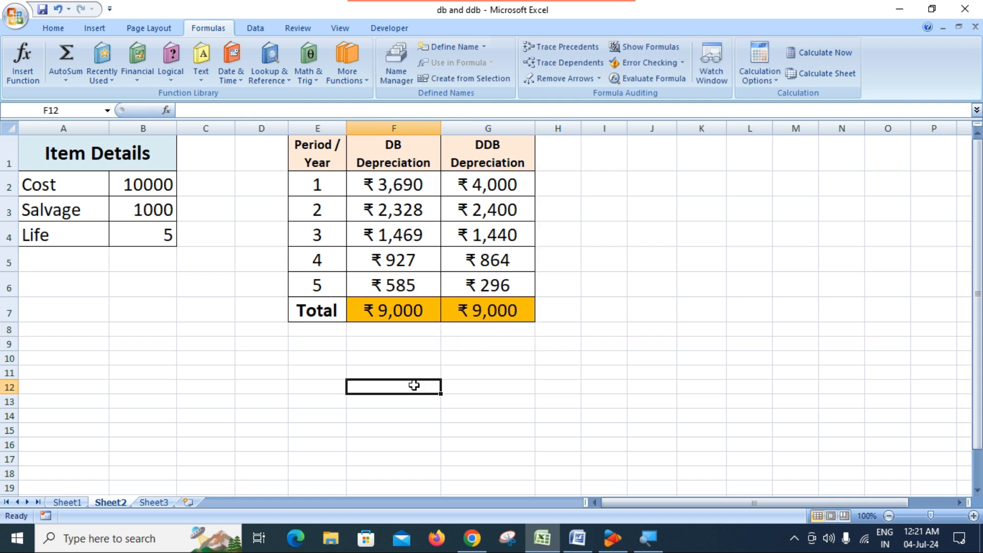
Compare the total DB depreciation in F7 with the cost and salvage values, and review the year 1 result in F2.
{"action": "left_click", "coordinate": [405, 309]}
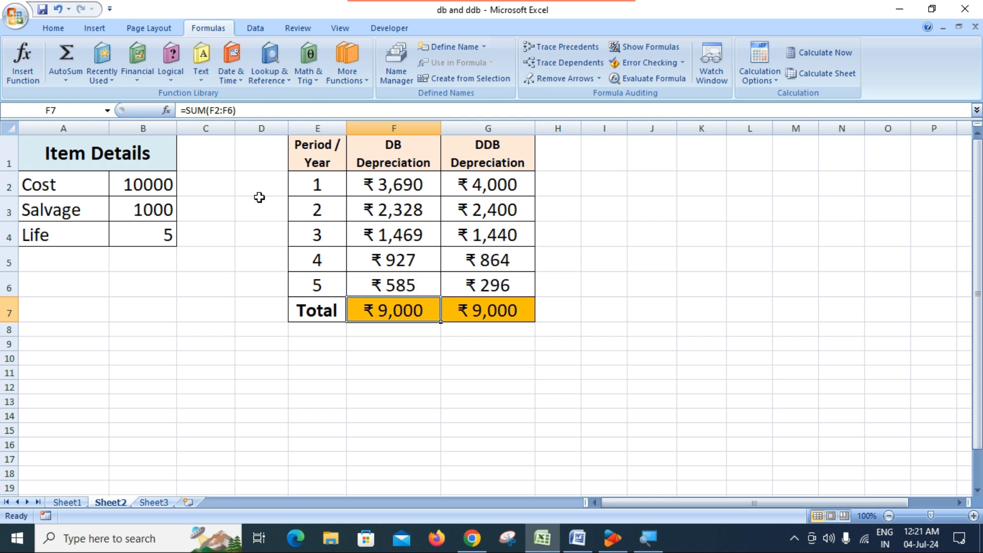
{"action": "left_click", "coordinate": [159, 186]}
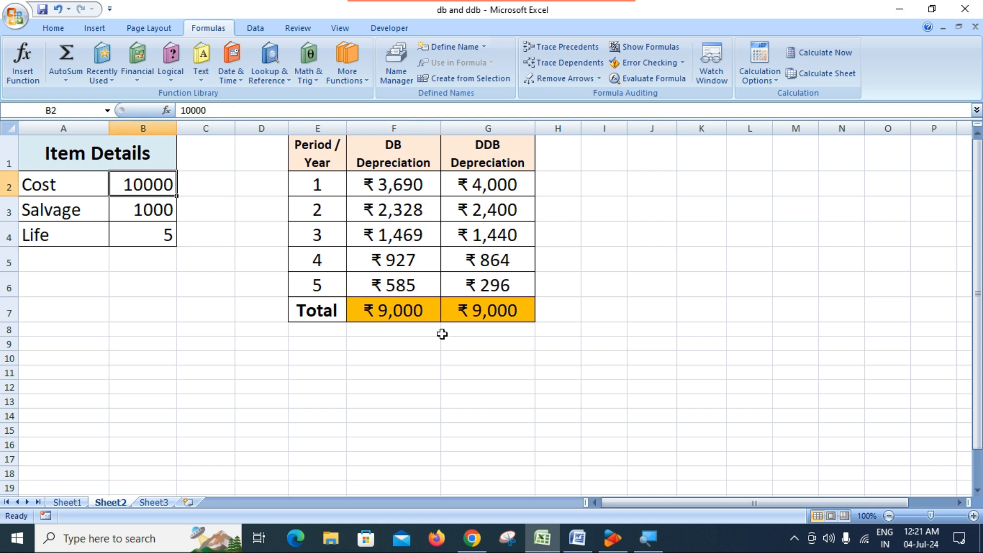
{"action": "left_click", "coordinate": [136, 215]}
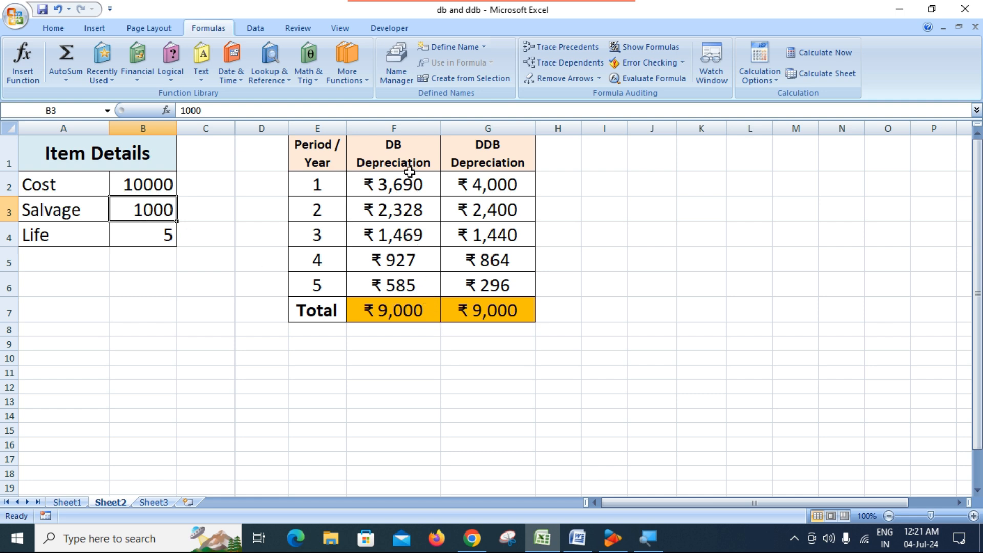
{"action": "left_click", "coordinate": [402, 184]}
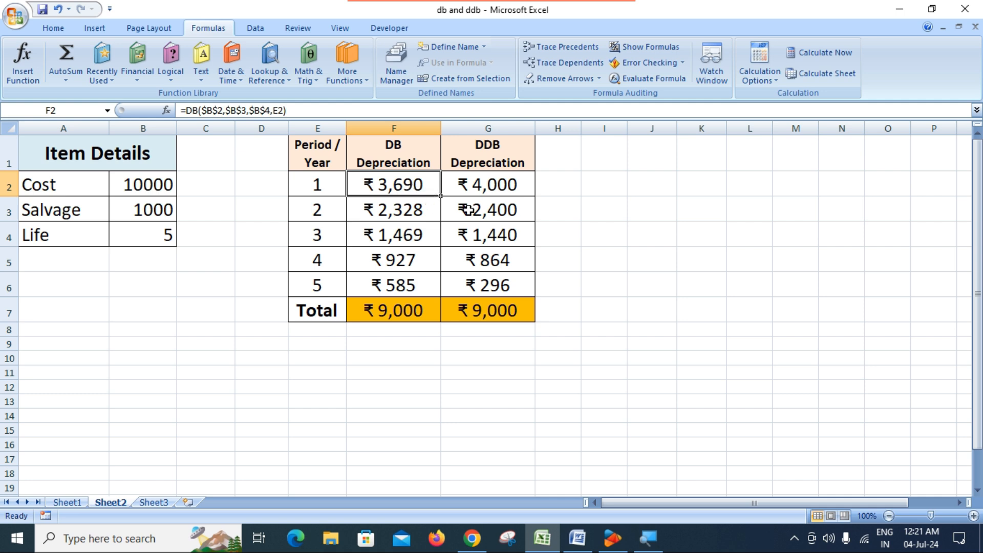
Compare the year 1 DDB and DB results in G2 and F2, and review the yearly DB depreciation down to F6.
{"action": "left_click", "coordinate": [490, 186]}
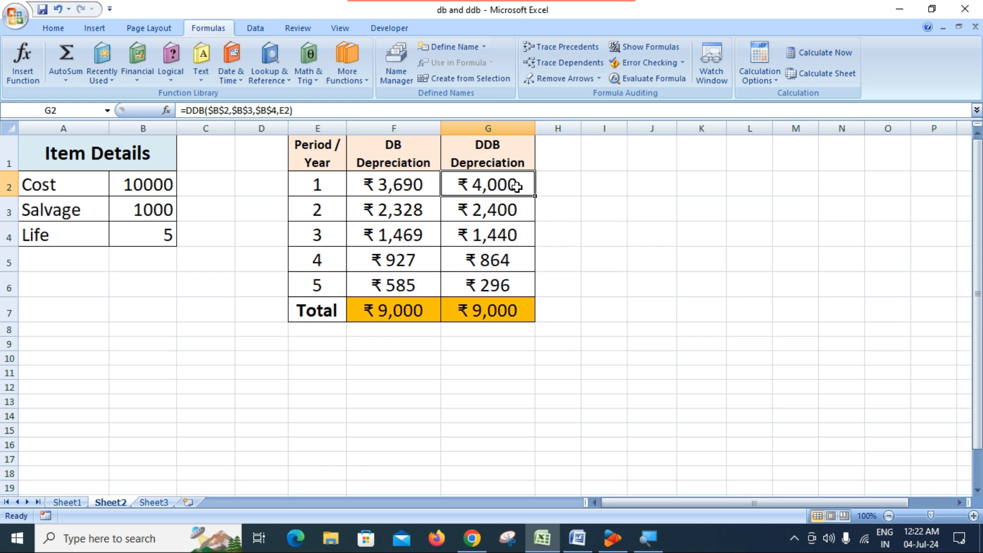
{"action": "left_click", "coordinate": [399, 187]}
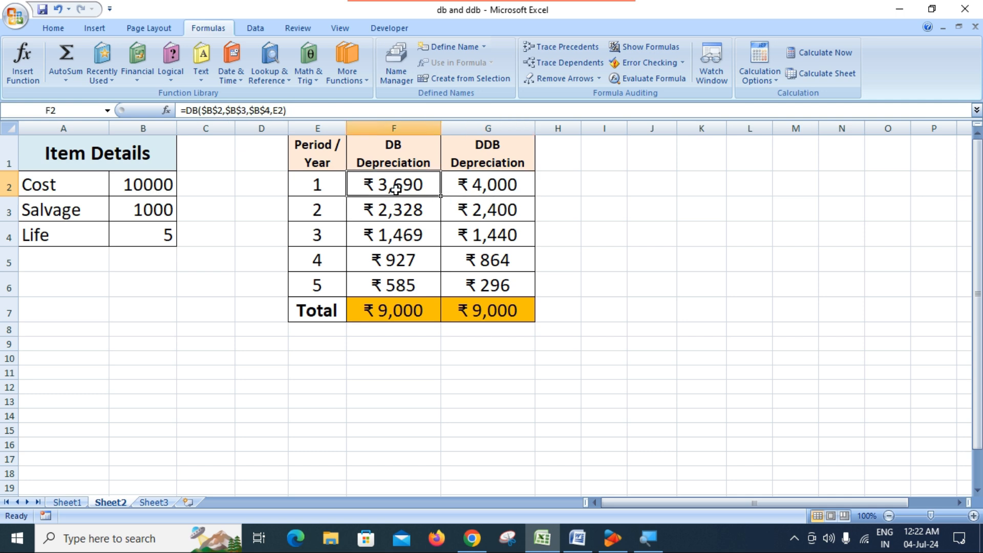
{"action": "left_click", "coordinate": [412, 214]}
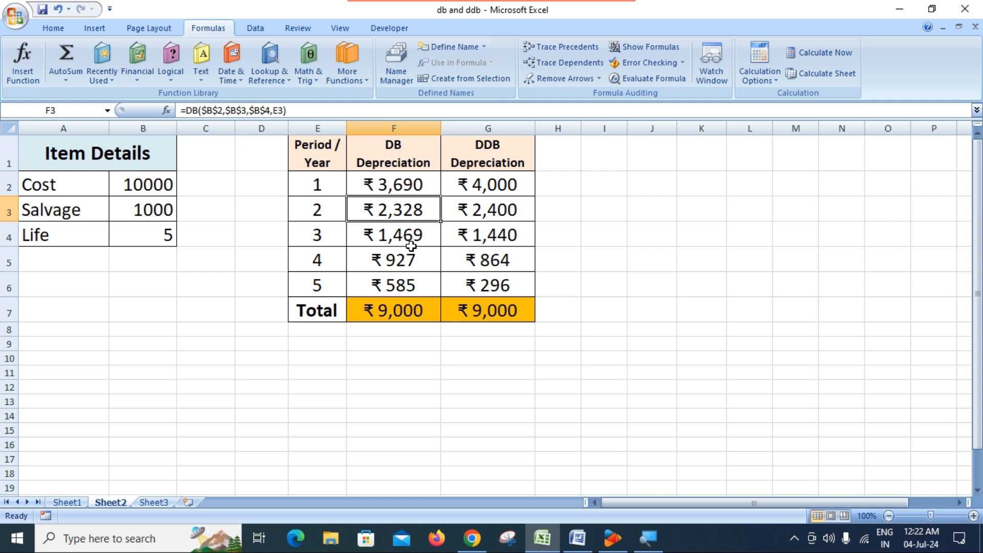
{"action": "left_click", "coordinate": [408, 234]}
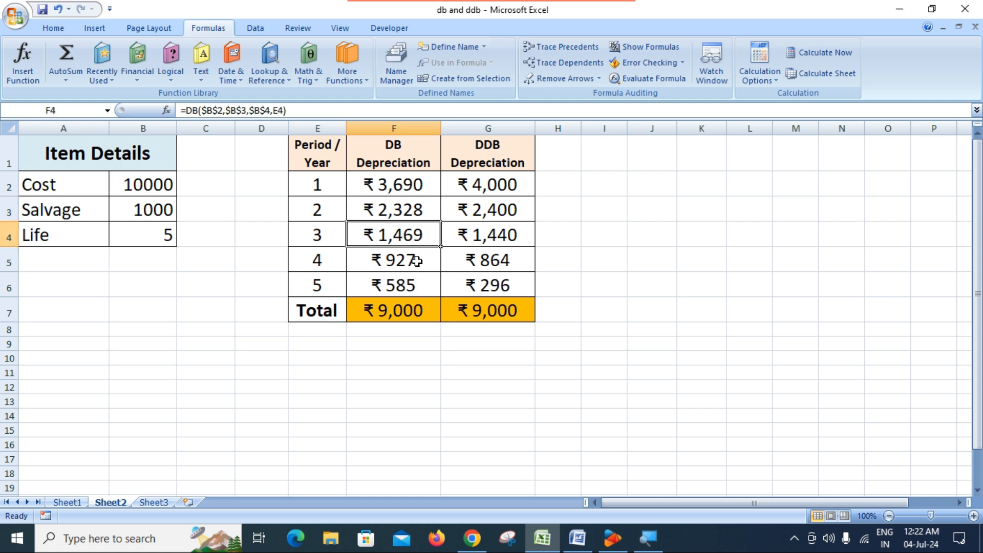
{"action": "left_click", "coordinate": [418, 260]}
{"action": "left_click", "coordinate": [411, 289]}
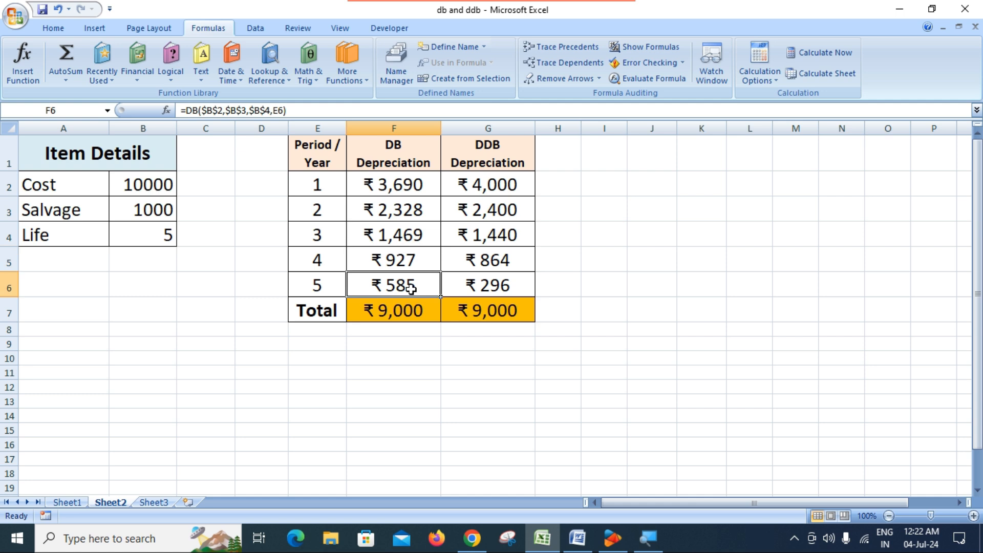
Review the yearly DDB depreciation in G2 to G6 against the DB result for year 1 in F2.
{"action": "left_click", "coordinate": [490, 188]}
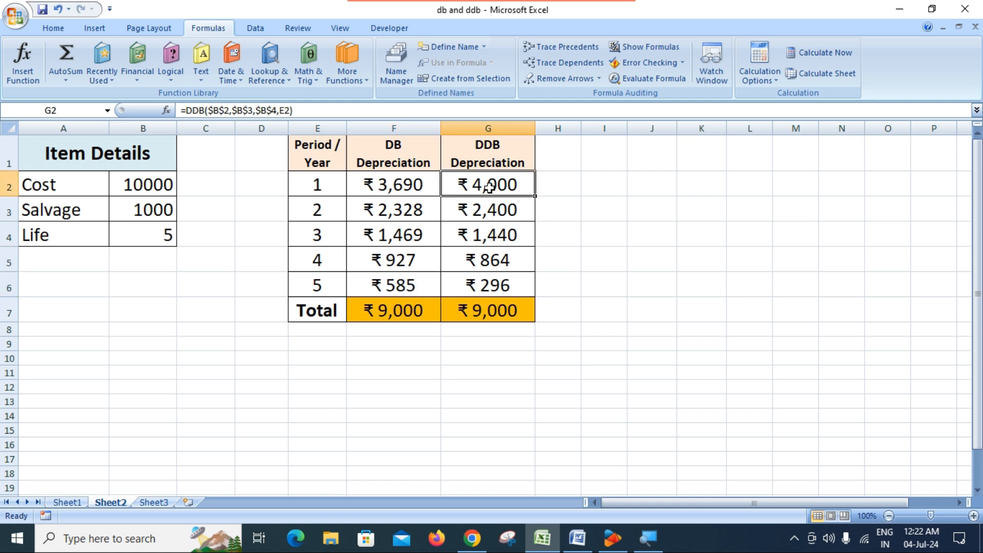
{"action": "left_click", "coordinate": [513, 213]}
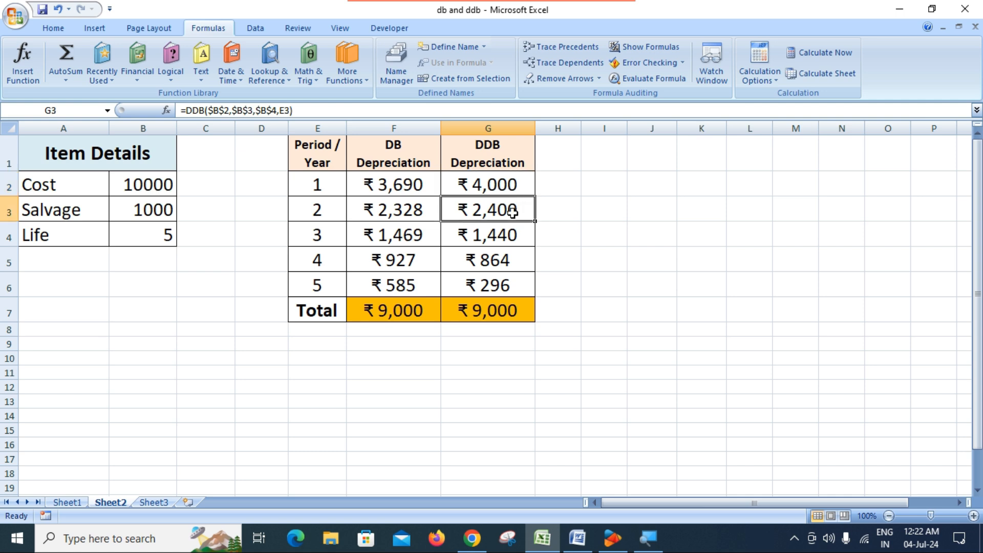
{"action": "double_click", "coordinate": [508, 242]}
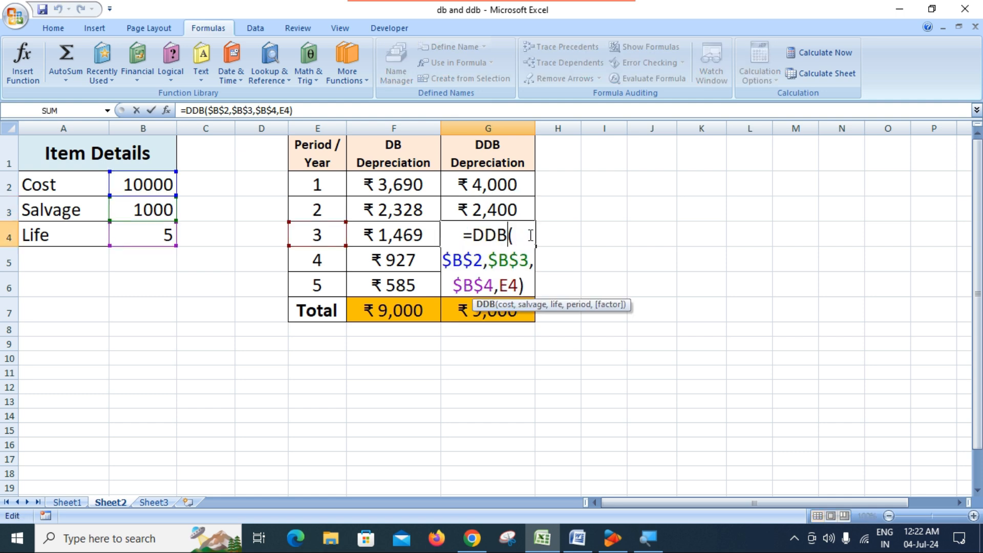
{"action": "key", "text": "ctrl+Return"}
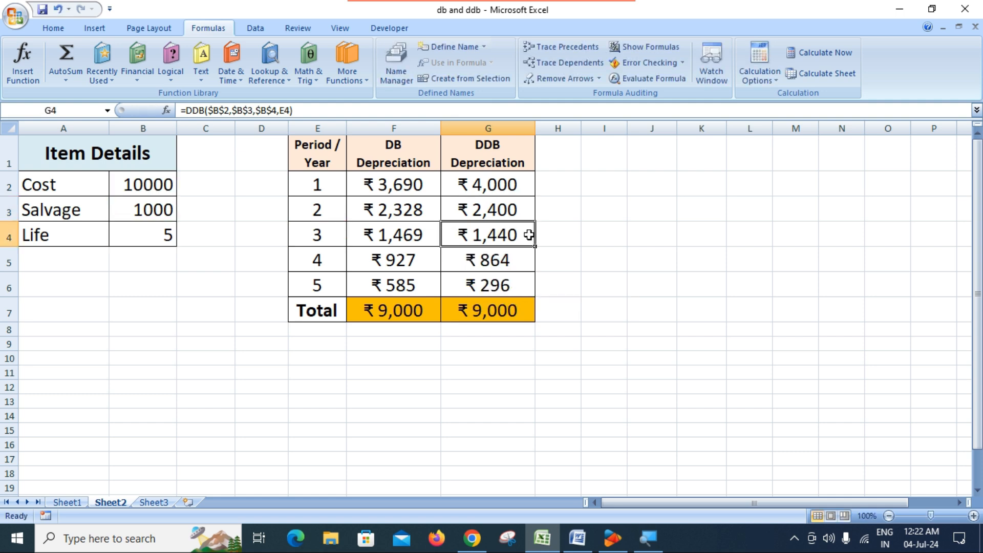
{"action": "left_click", "coordinate": [518, 261]}
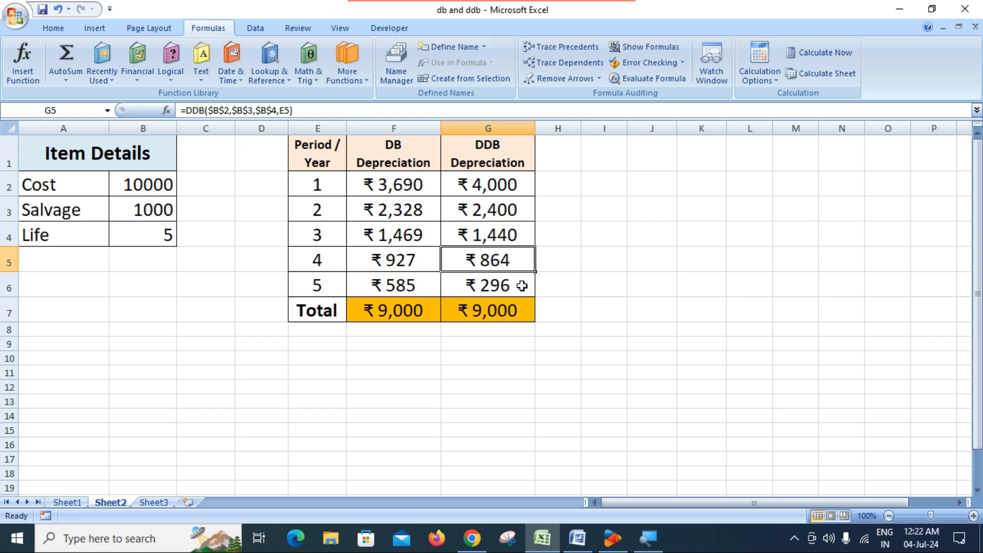
{"action": "left_click", "coordinate": [522, 285]}
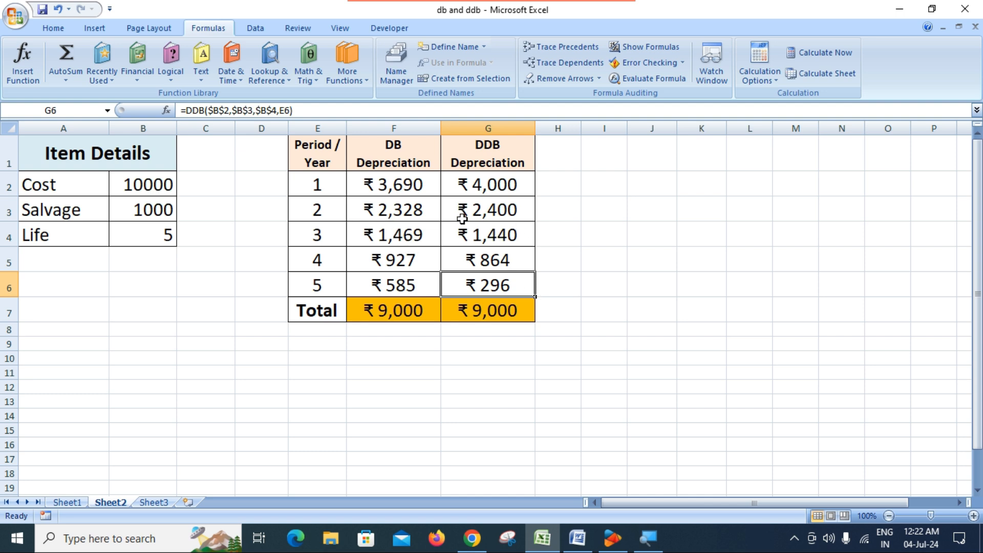
{"action": "left_click", "coordinate": [407, 186]}
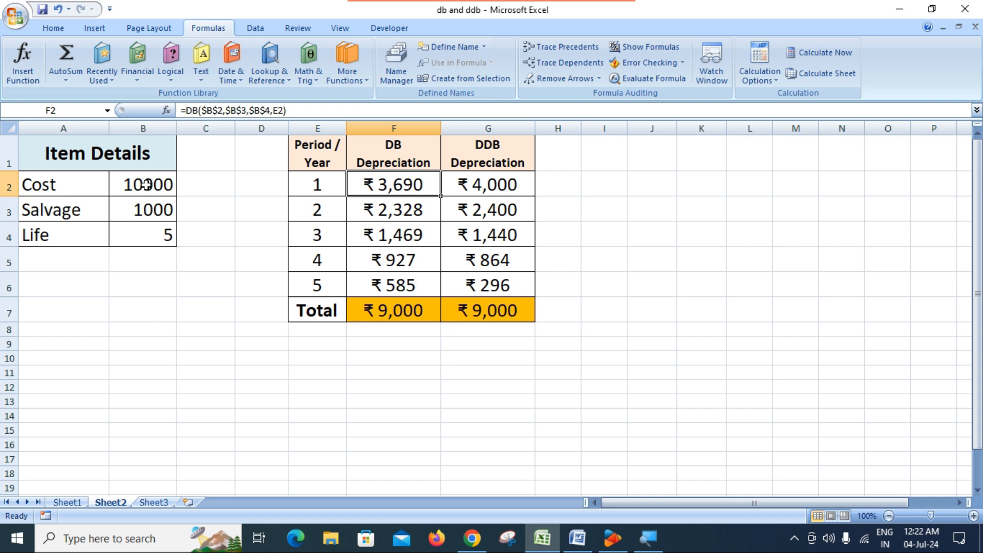
Change the A1 heading to "Item Details (Mobile)" and widen column B so the whole heading fits.
{"action": "double_click", "coordinate": [154, 153]}
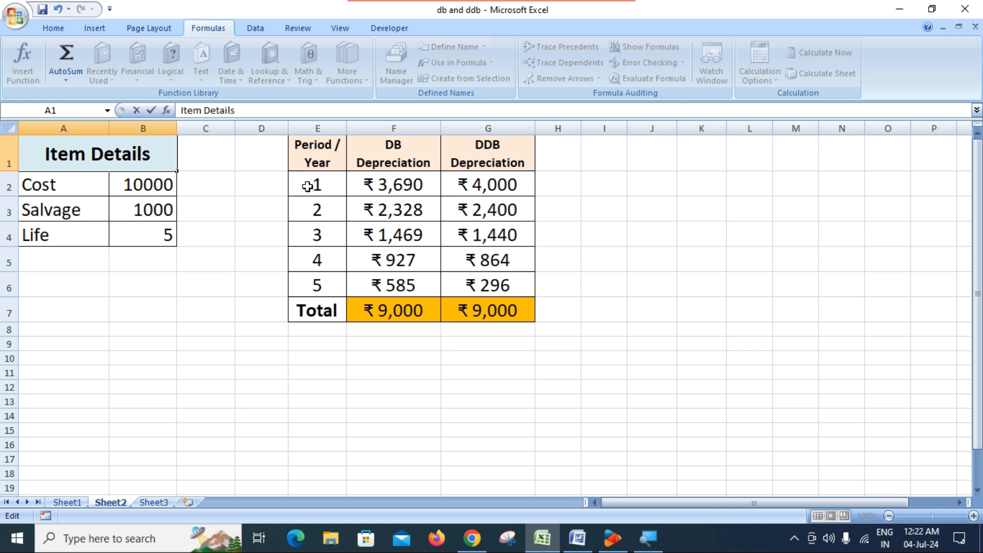
{"action": "type", "text": "(Mobile"}
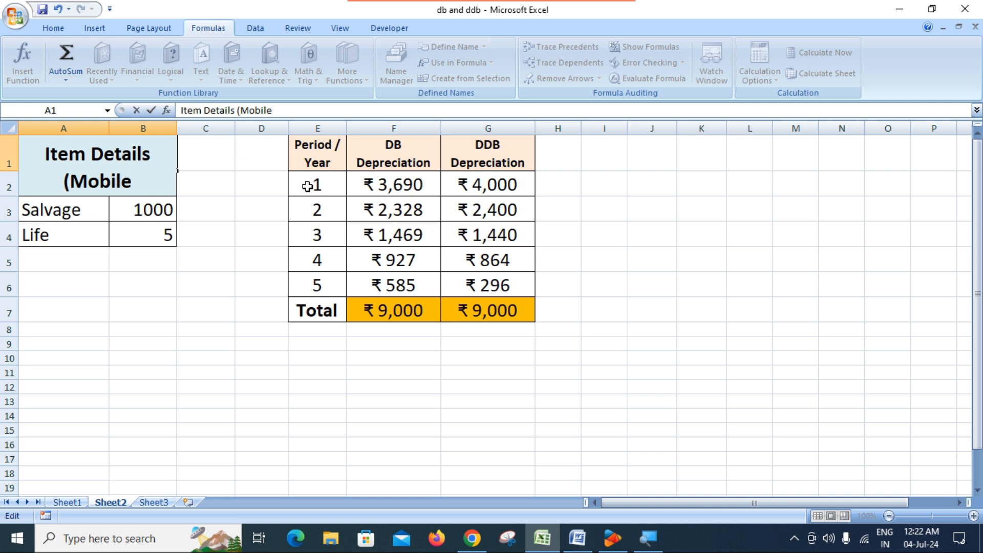
{"action": "type", "text": ")"}
{"action": "key", "text": "Return"}
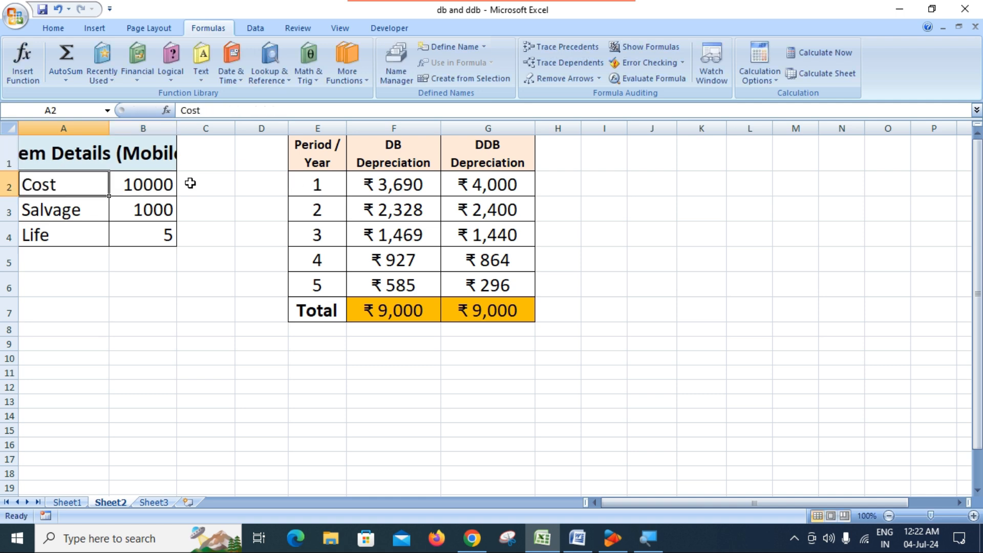
{"action": "left_click", "coordinate": [135, 158]}
{"action": "left_click_drag", "start_coordinate": [176, 128], "coordinate": [220, 128]}
{"action": "left_click", "coordinate": [204, 314]}
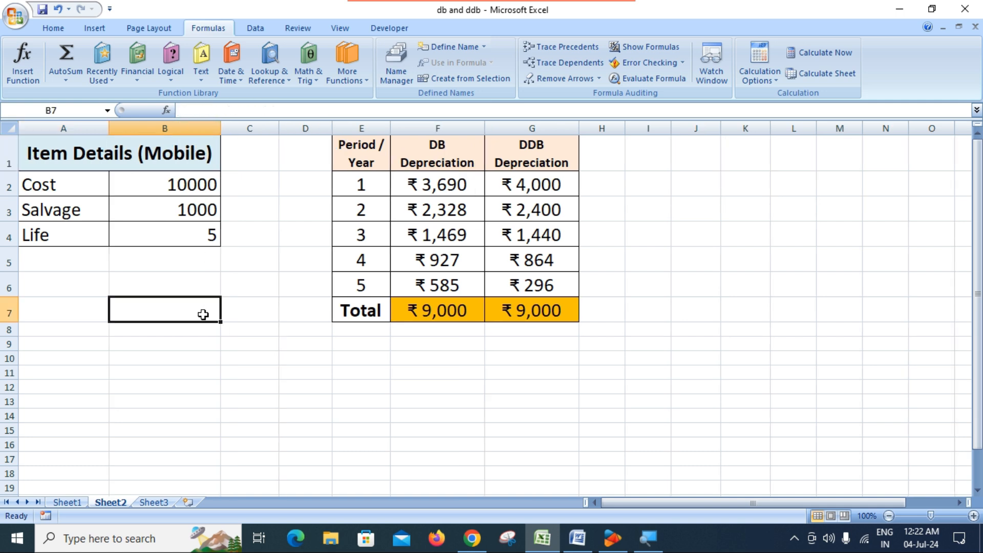
Review the mobile's cost, life and salvage values in B2 to B4.
{"action": "left_click", "coordinate": [202, 187]}
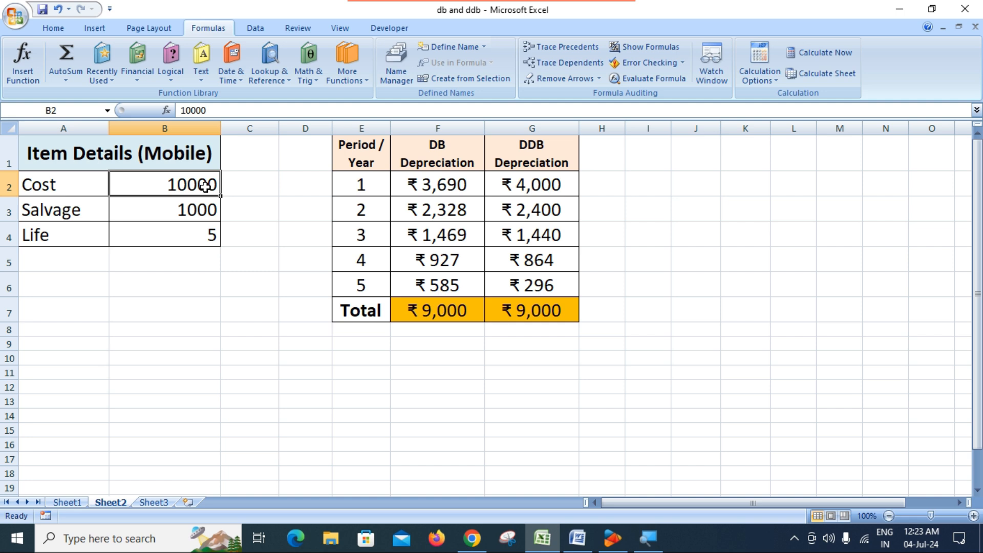
{"action": "left_click", "coordinate": [199, 234]}
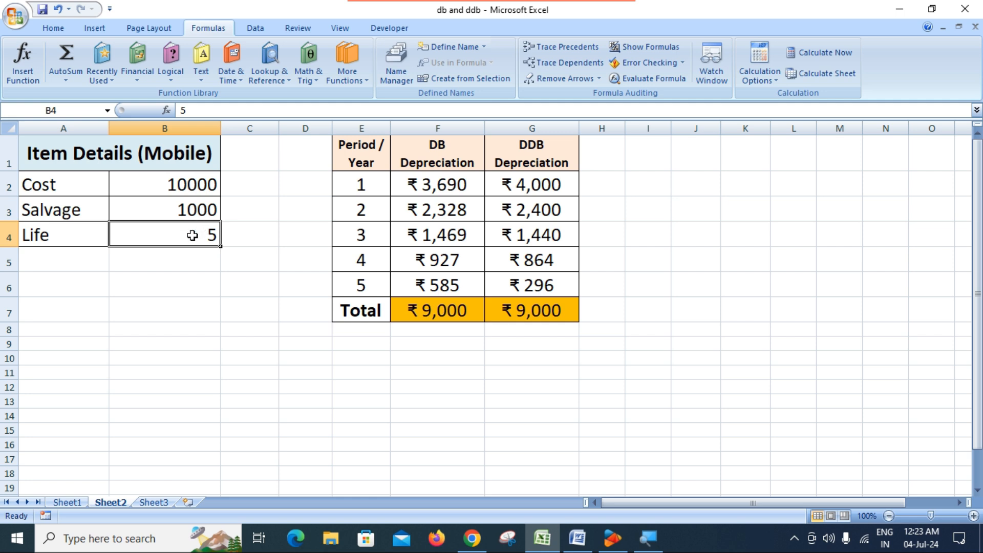
{"action": "left_click", "coordinate": [193, 211]}
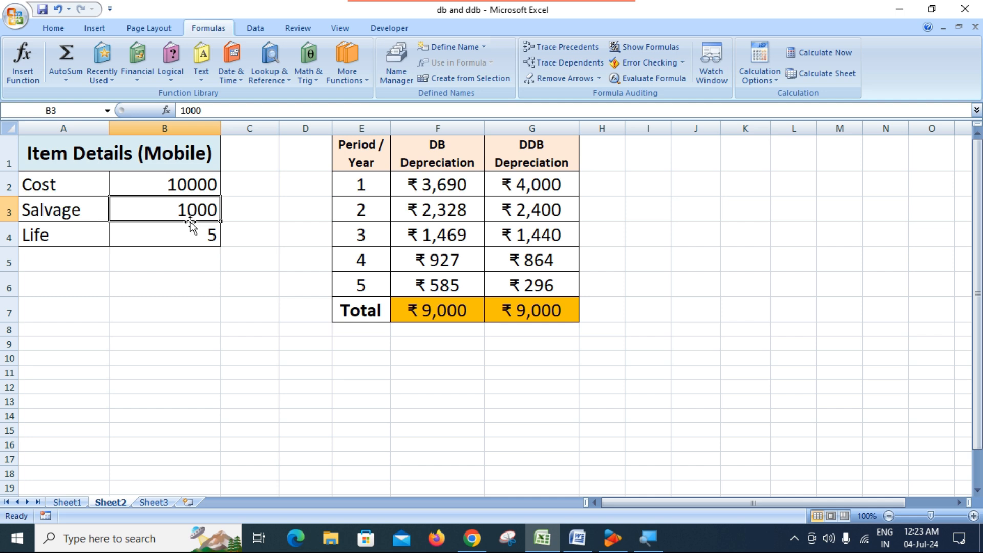
{"action": "left_click", "coordinate": [225, 293]}
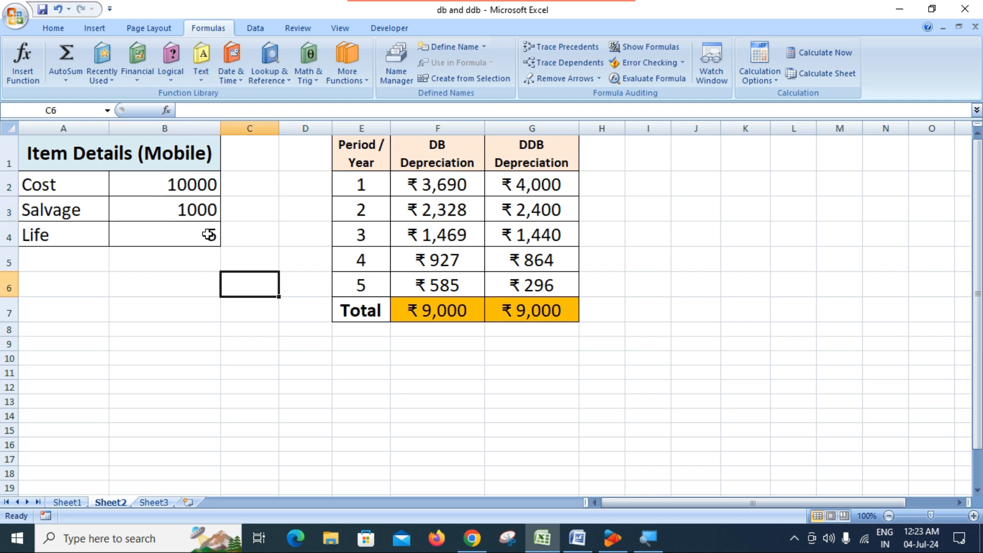
{"action": "left_click", "coordinate": [203, 215]}
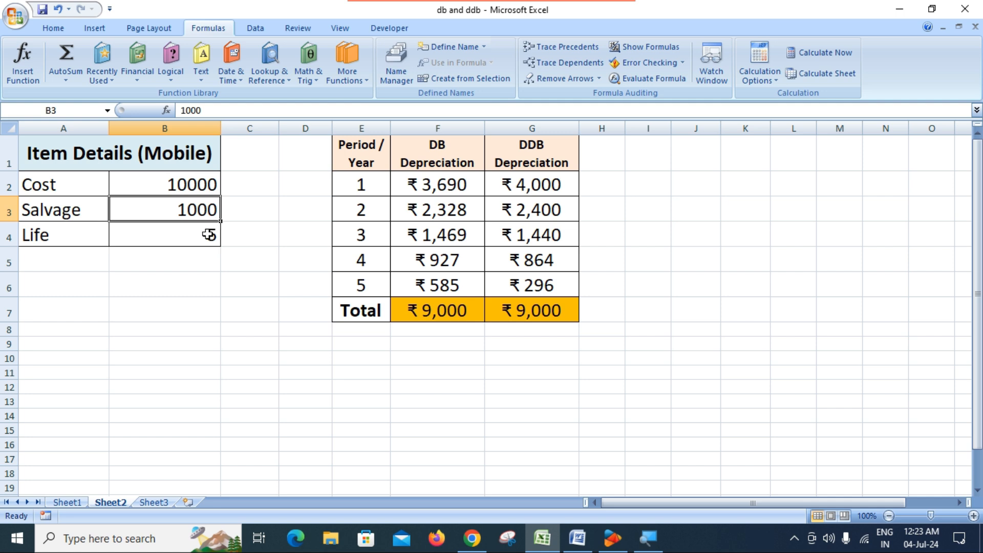
Compare the mobile's cost in B2 with the year 1 DDB depreciation in G2.
{"action": "left_click", "coordinate": [200, 185]}
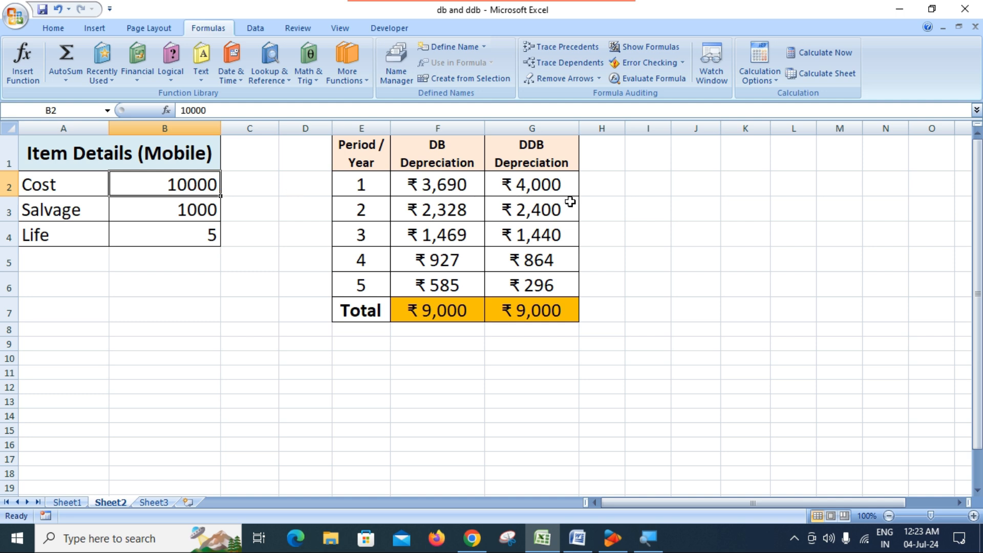
{"action": "left_click", "coordinate": [553, 184]}
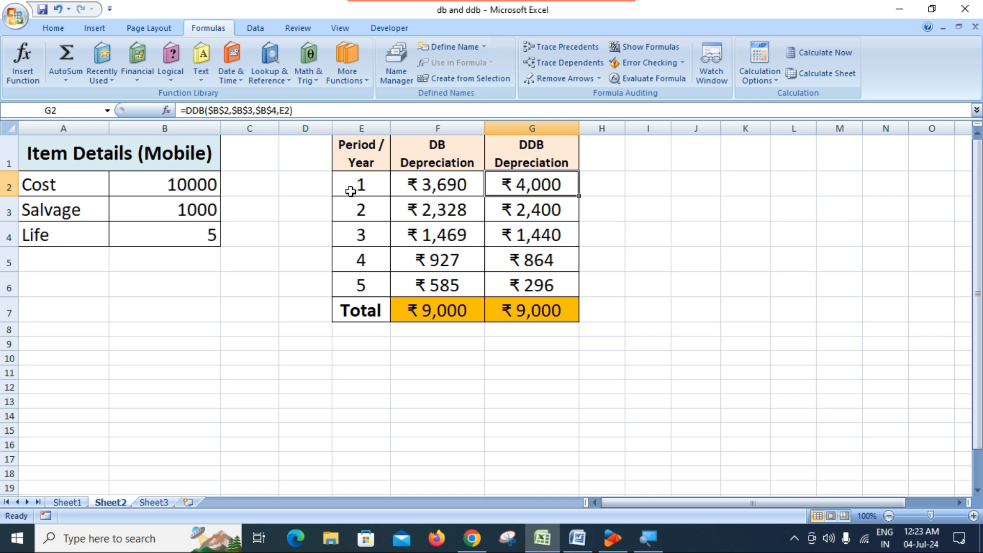
{"action": "left_click", "coordinate": [196, 157]}
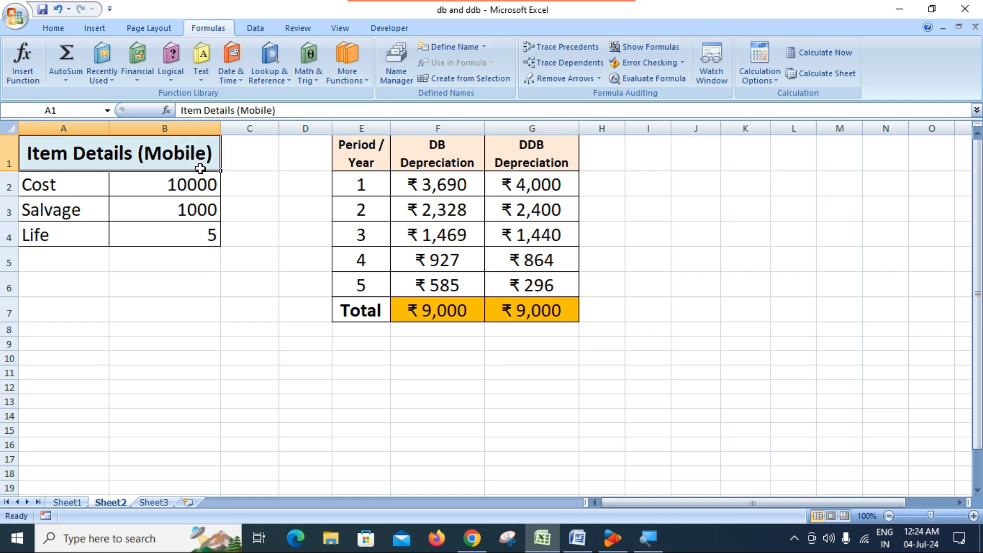
{"action": "left_click", "coordinate": [208, 186]}
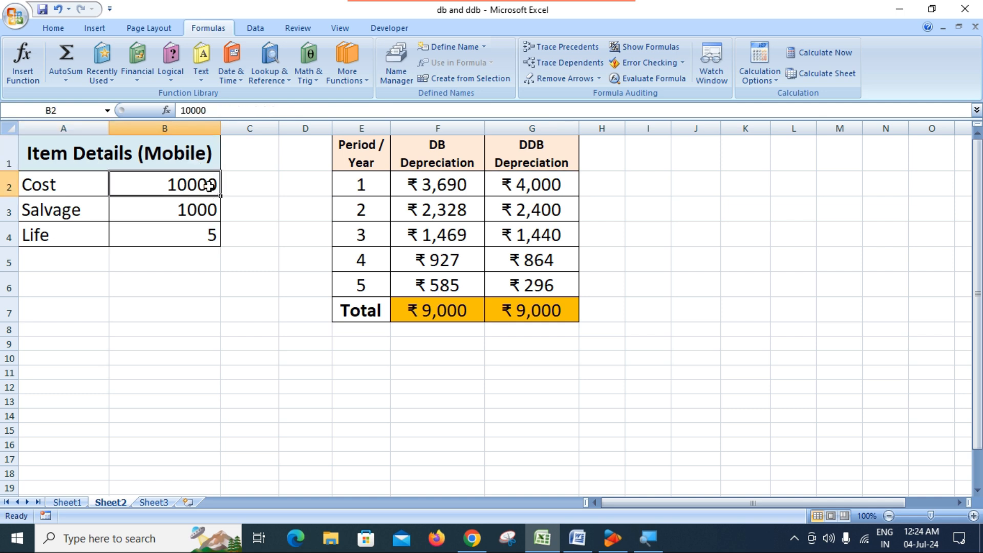
{"action": "left_click", "coordinate": [540, 184]}
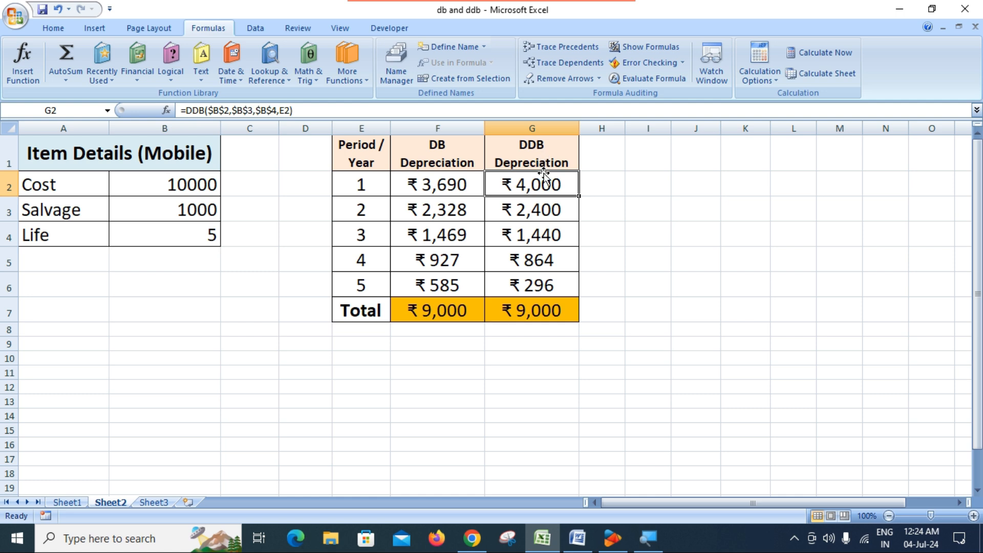
{"action": "left_click", "coordinate": [166, 188]}
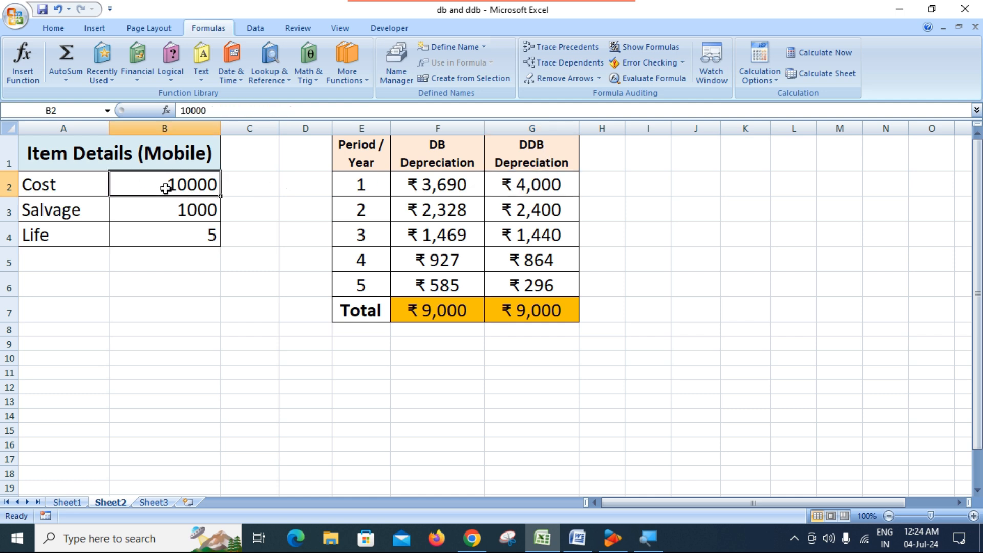
{"action": "left_click", "coordinate": [554, 185]}
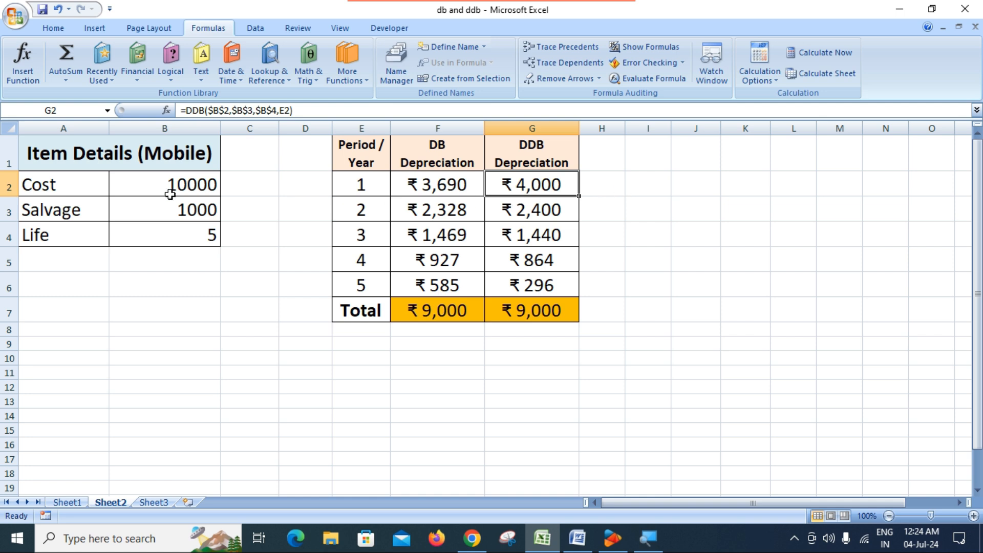
Widen column H and calculate the mobile's remaining value after year 1 in H2 with =B2-G2.
{"action": "left_click_drag", "start_coordinate": [625, 129], "coordinate": [677, 135]}
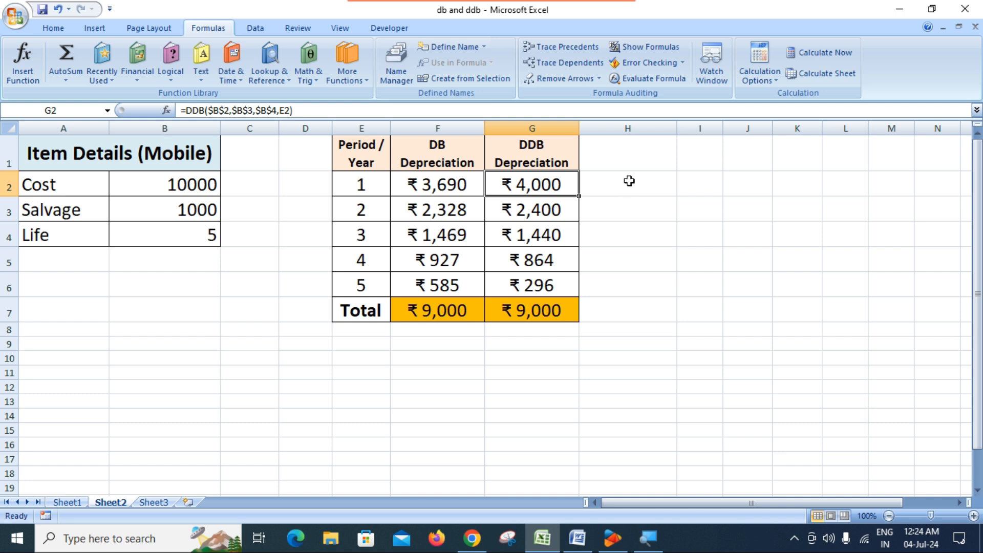
{"action": "left_click", "coordinate": [630, 181]}
{"action": "type", "text": "="}
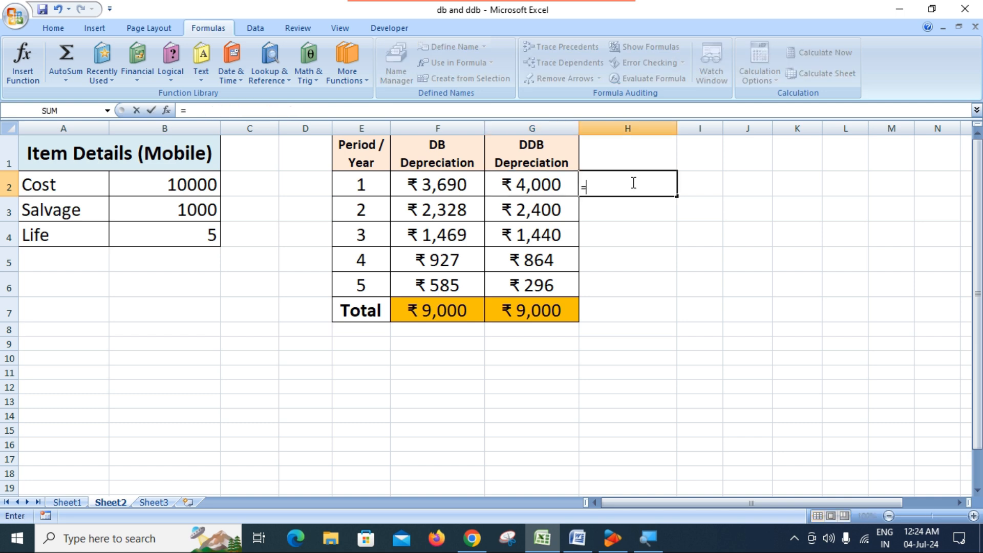
{"action": "left_click", "coordinate": [211, 186]}
{"action": "type", "text": "-"}
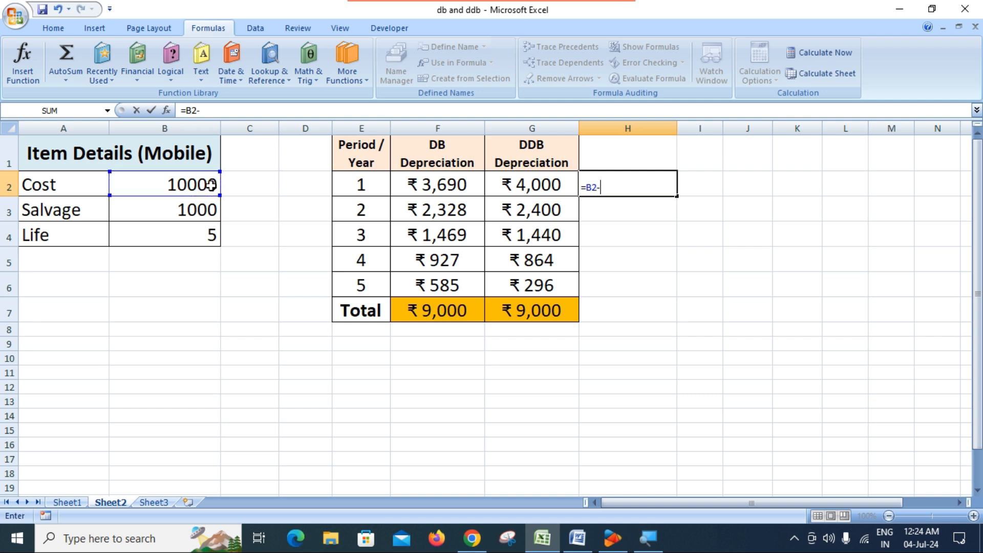
{"action": "left_click", "coordinate": [521, 185]}
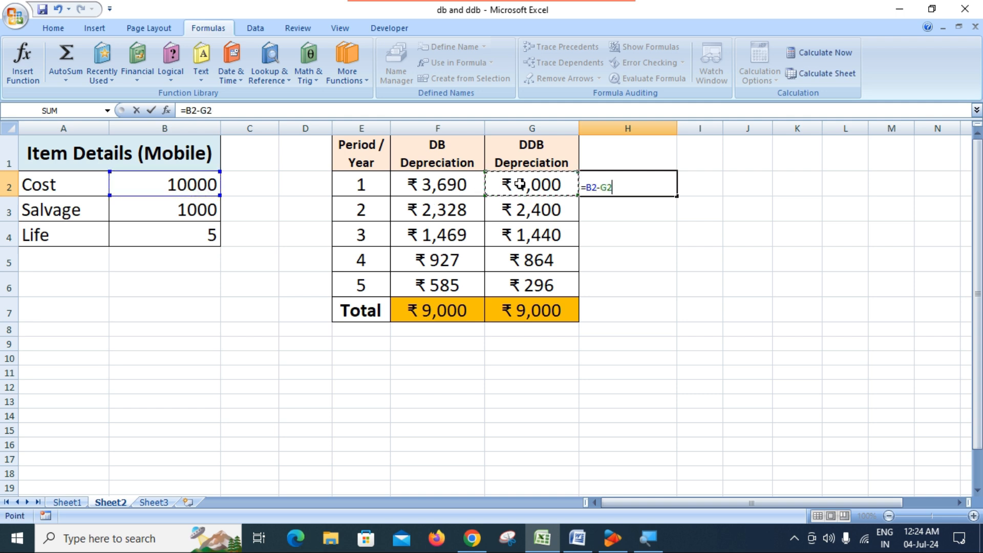
{"action": "key", "text": "Return"}
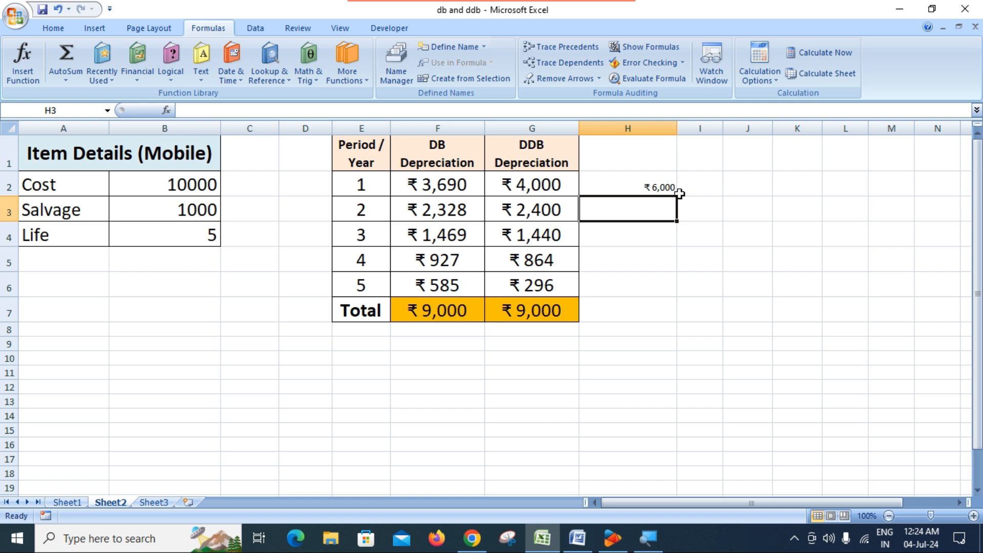
Copy the cell formatting of the year 1 DDB depreciation in G2 to the remaining value in H2.
{"action": "left_click", "coordinate": [663, 188]}
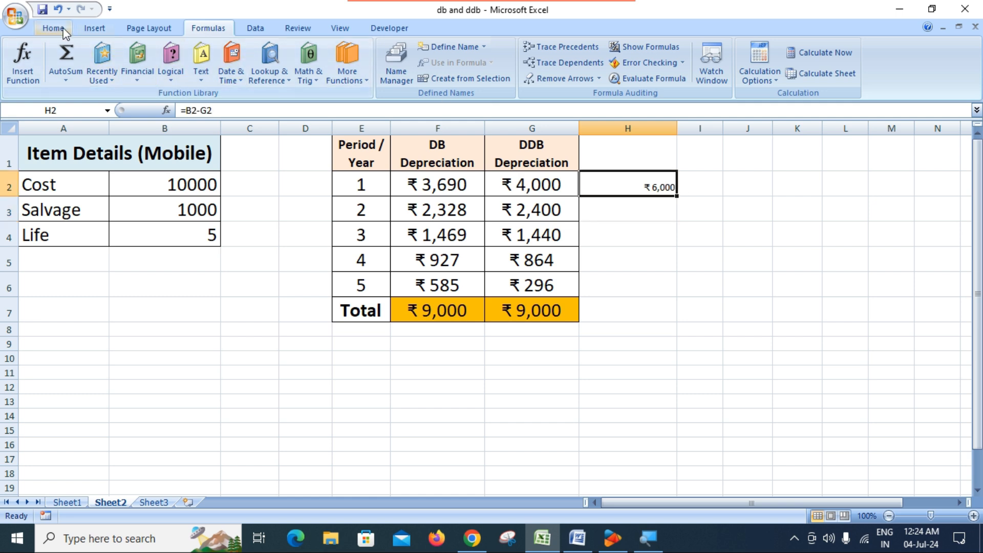
{"action": "left_click", "coordinate": [540, 188]}
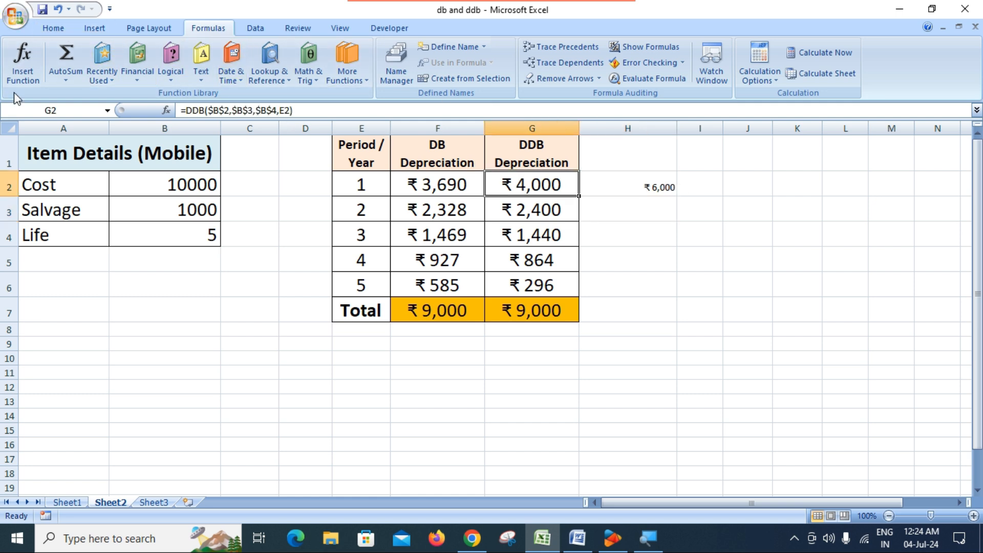
{"action": "left_click", "coordinate": [53, 28]}
{"action": "left_click", "coordinate": [57, 79]}
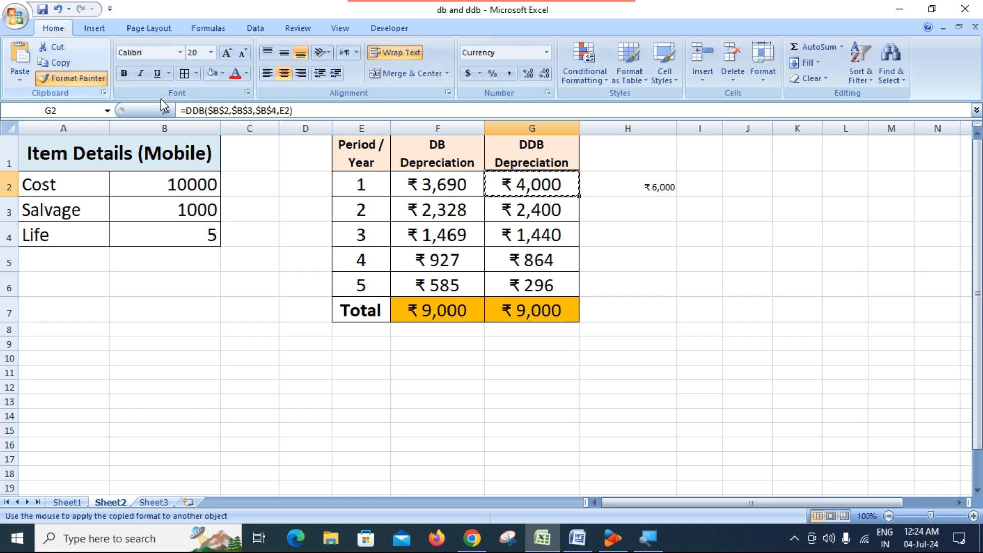
{"action": "left_click", "coordinate": [647, 185]}
{"action": "left_click", "coordinate": [675, 241]}
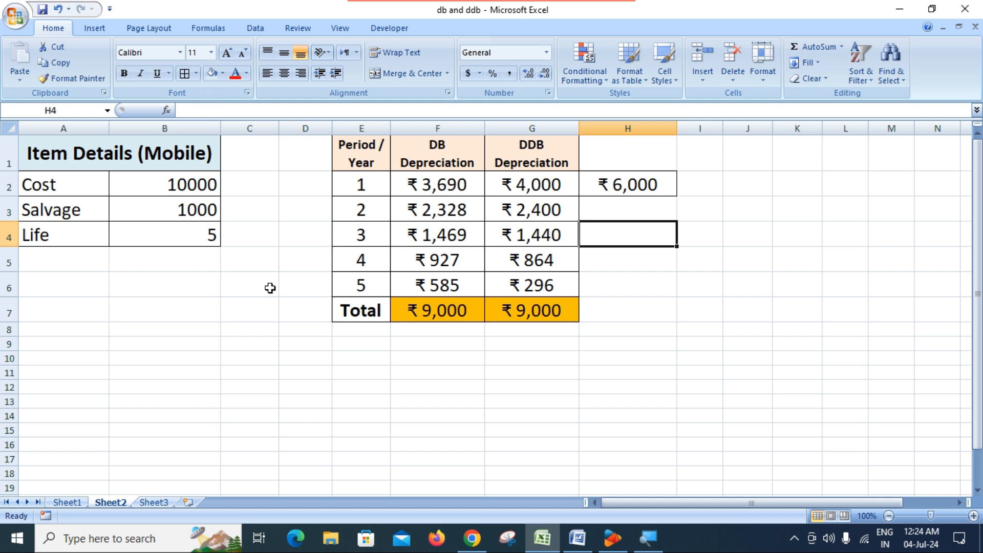
Review the cost in B2, the year 1 DDB depreciation in G2 and the remaining value in H2.
{"action": "left_click", "coordinate": [198, 181]}
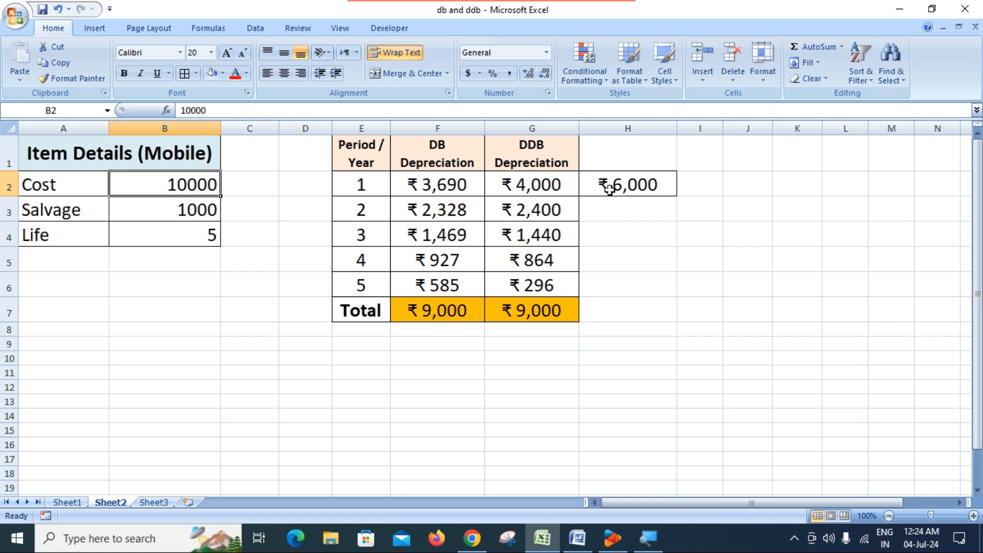
{"action": "left_click", "coordinate": [557, 189]}
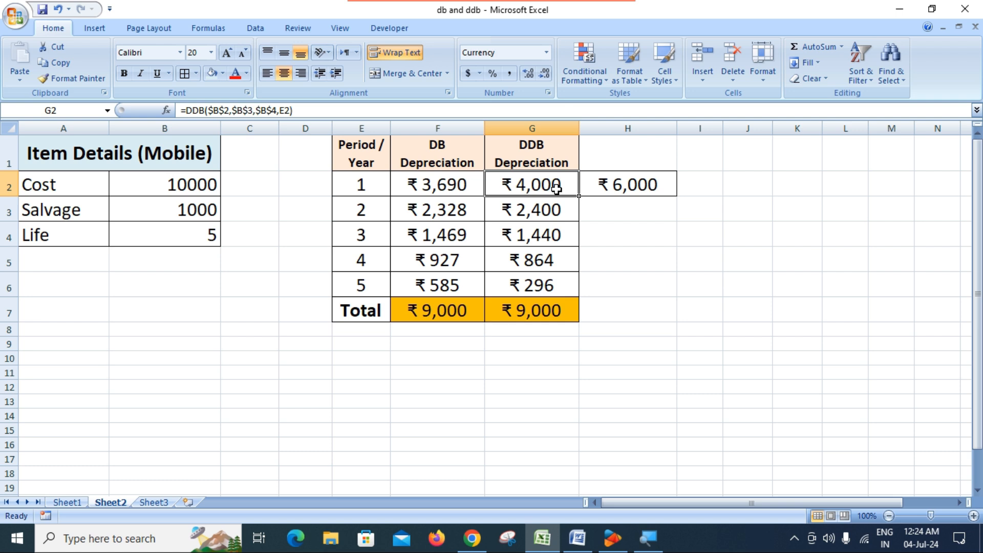
{"action": "left_click", "coordinate": [656, 192]}
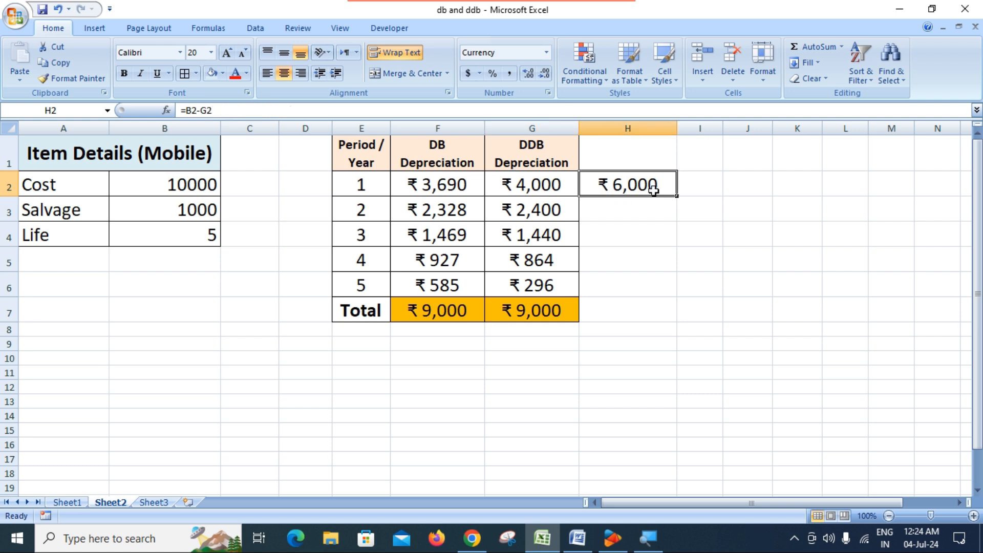
Add the heading "Book Value" in H1, styled like the other depreciation table headings and vertically centred.
{"action": "left_click", "coordinate": [641, 150]}
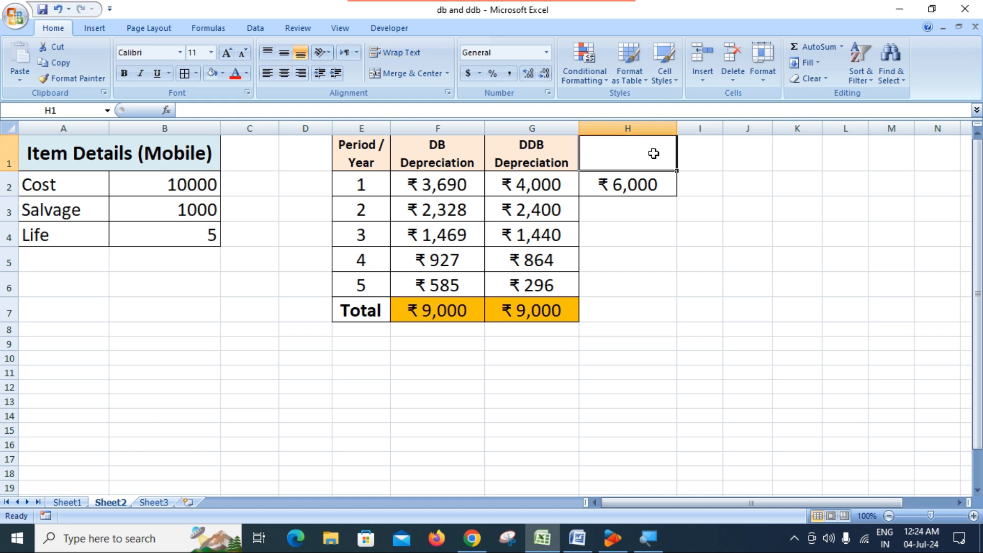
{"action": "type", "text": "Book"}
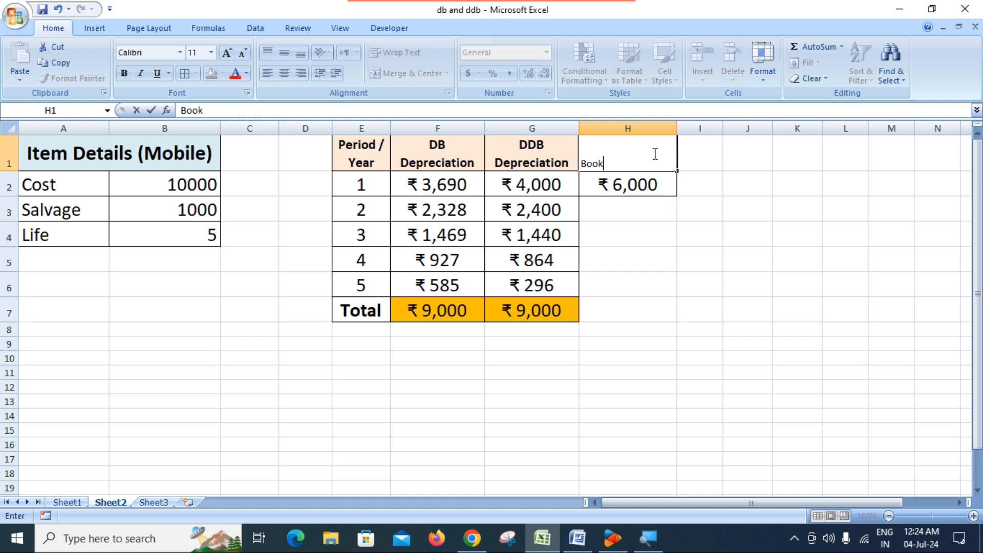
{"action": "type", "text": " Value"}
{"action": "key", "text": "Return"}
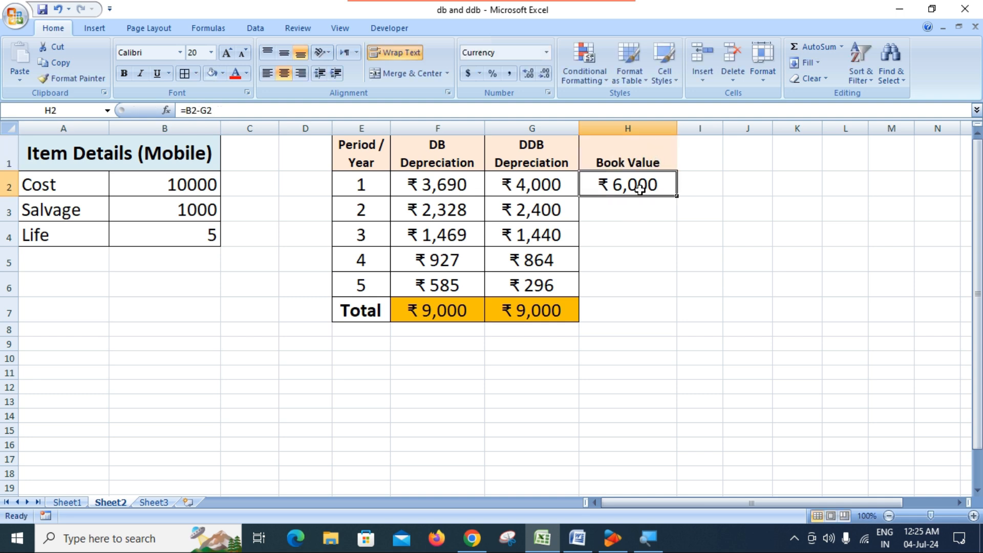
{"action": "left_click", "coordinate": [625, 229]}
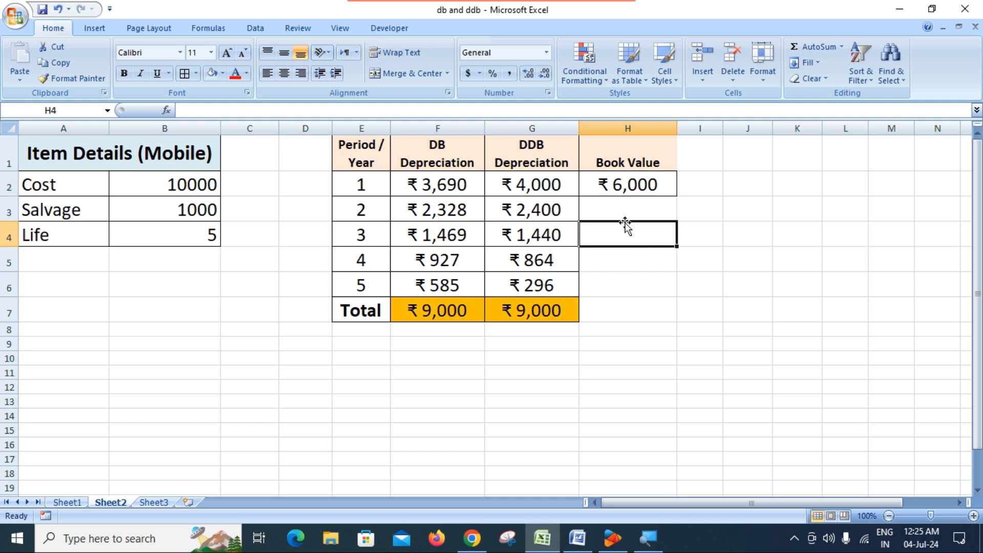
{"action": "left_click", "coordinate": [635, 151]}
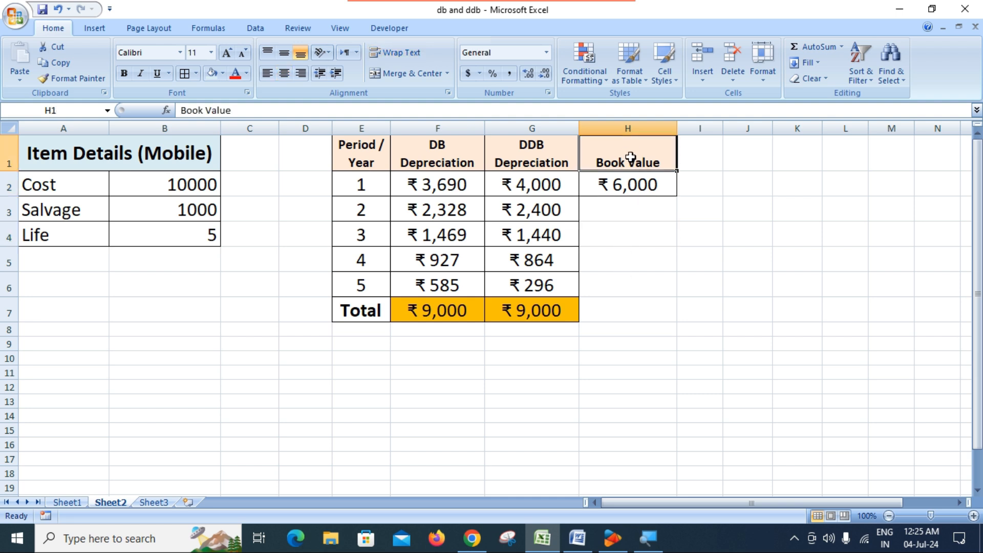
{"action": "left_click", "coordinate": [284, 53]}
{"action": "left_click", "coordinate": [669, 255]}
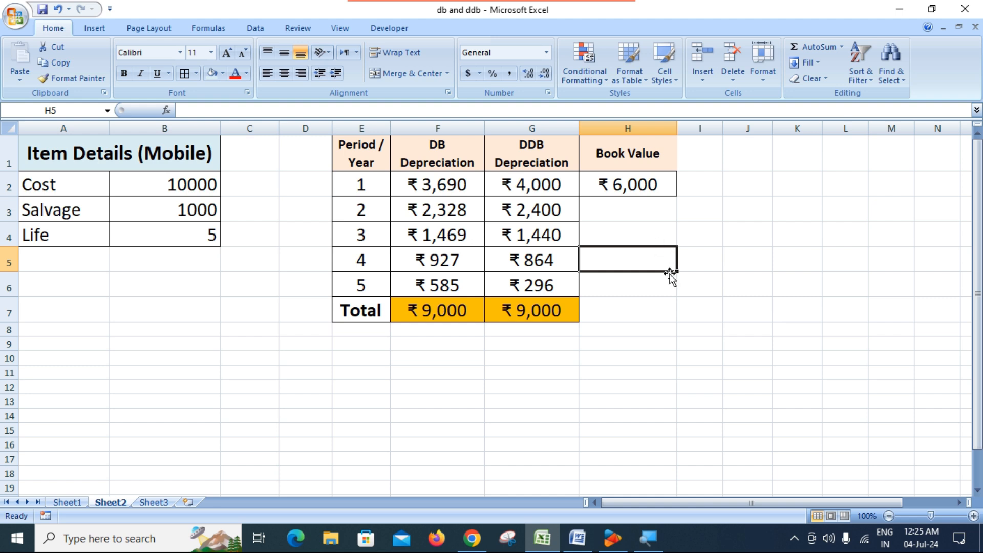
Calculate the mobile's book value after year 2 in H3 with =H2-G3.
{"action": "left_click", "coordinate": [625, 211]}
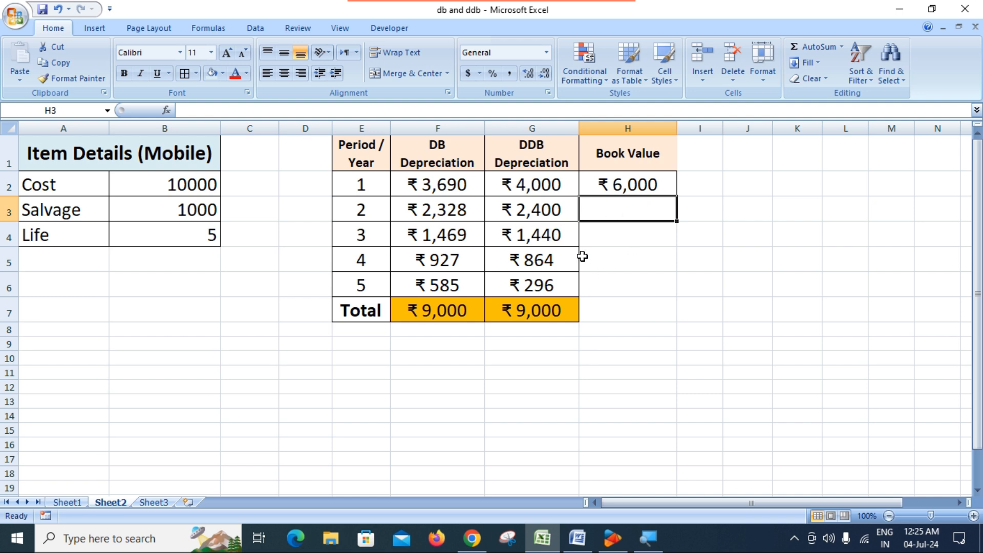
{"action": "left_click", "coordinate": [634, 184]}
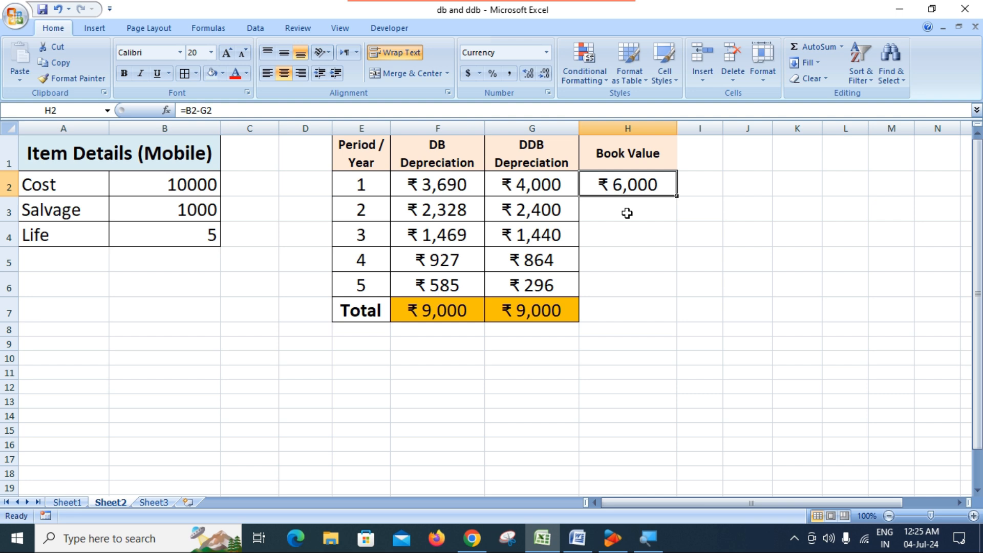
{"action": "left_click", "coordinate": [628, 213]}
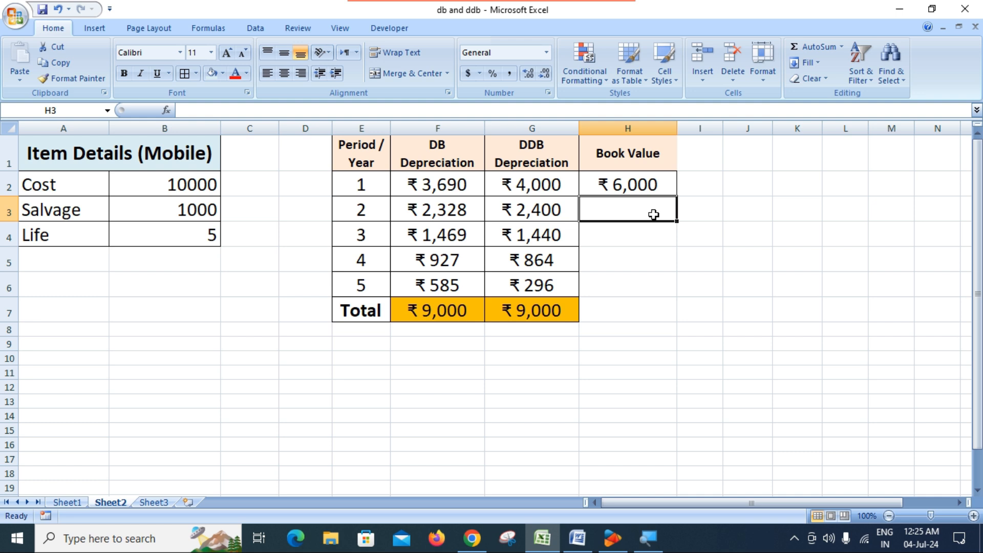
{"action": "type", "text": "="}
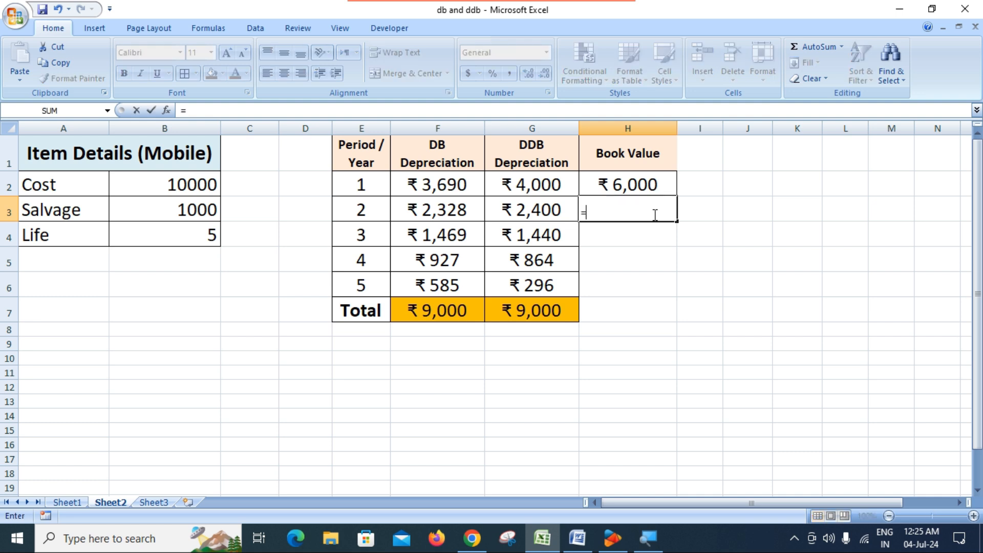
{"action": "left_click", "coordinate": [638, 188]}
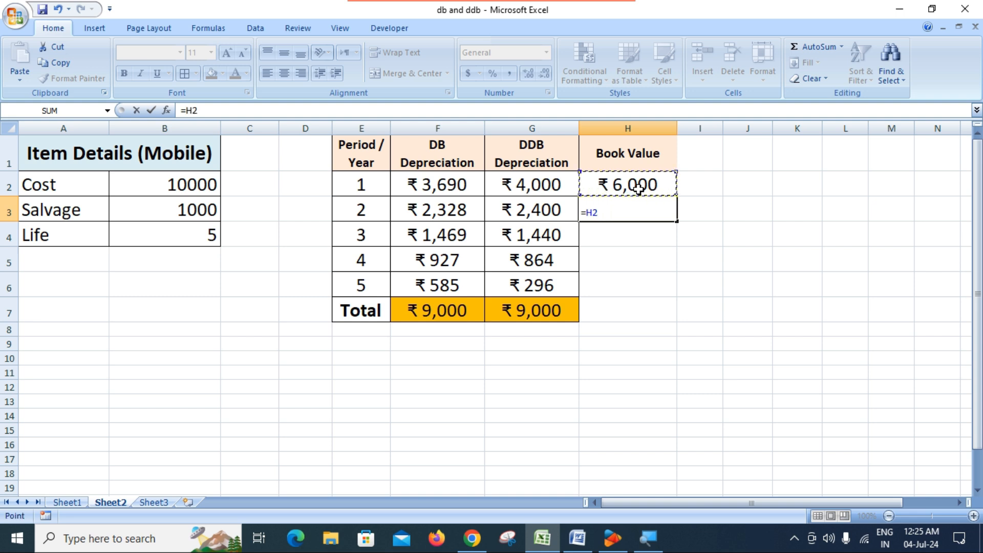
{"action": "type", "text": "-"}
{"action": "left_click", "coordinate": [544, 210]}
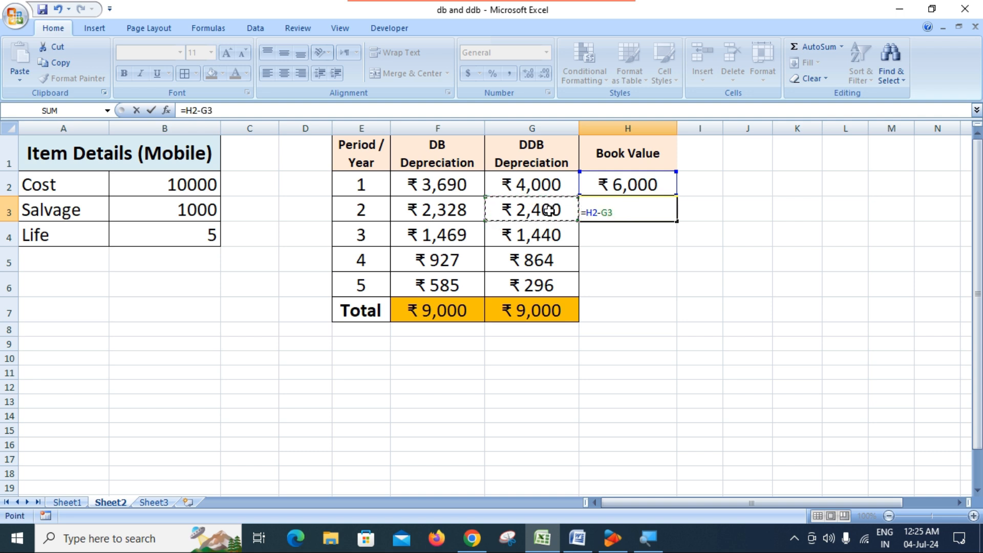
{"action": "key", "text": "Return"}
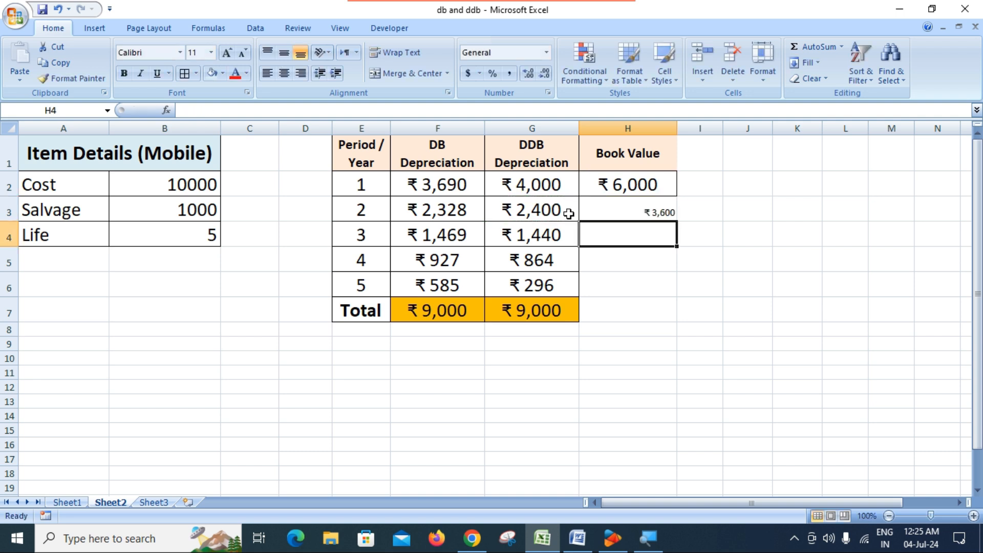
Copy the cell formatting of H2 to the book value cells H3 to H6.
{"action": "left_click", "coordinate": [638, 211]}
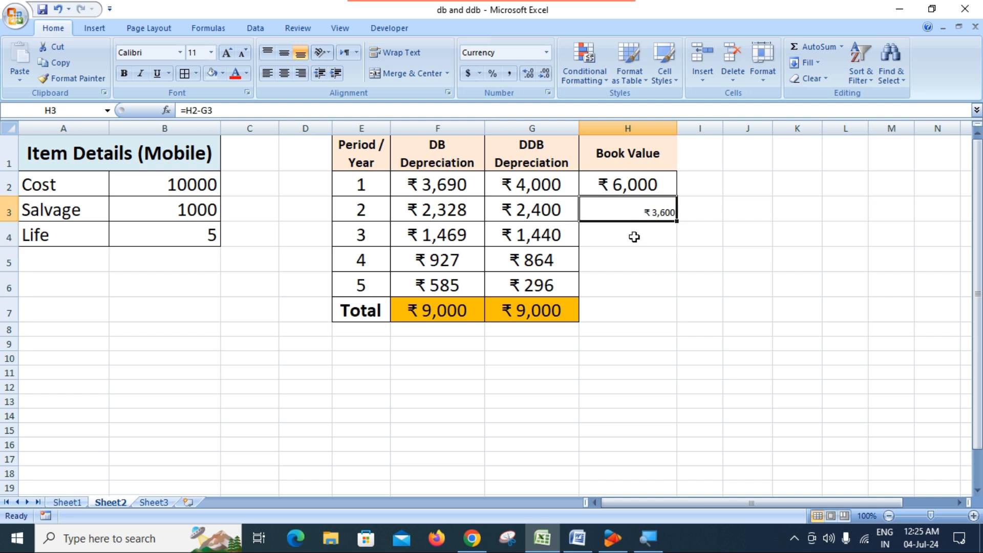
{"action": "left_click", "coordinate": [610, 183]}
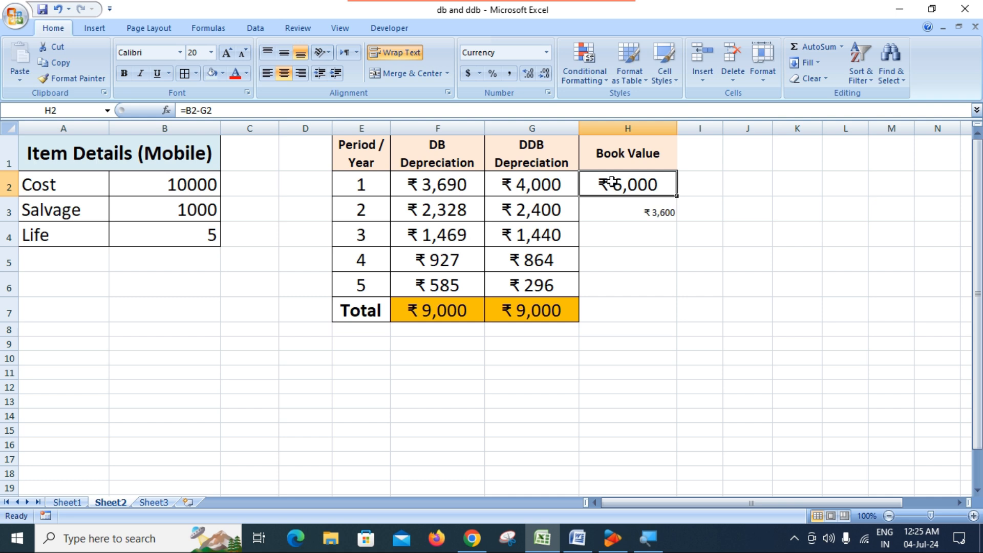
{"action": "left_click", "coordinate": [85, 77]}
{"action": "mouse_move", "coordinate": [630, 213]}
{"action": "left_mouse_down"}
{"action": "mouse_move", "coordinate": [629, 303]}
{"action": "mouse_move", "coordinate": [628, 290]}
{"action": "left_mouse_up"}
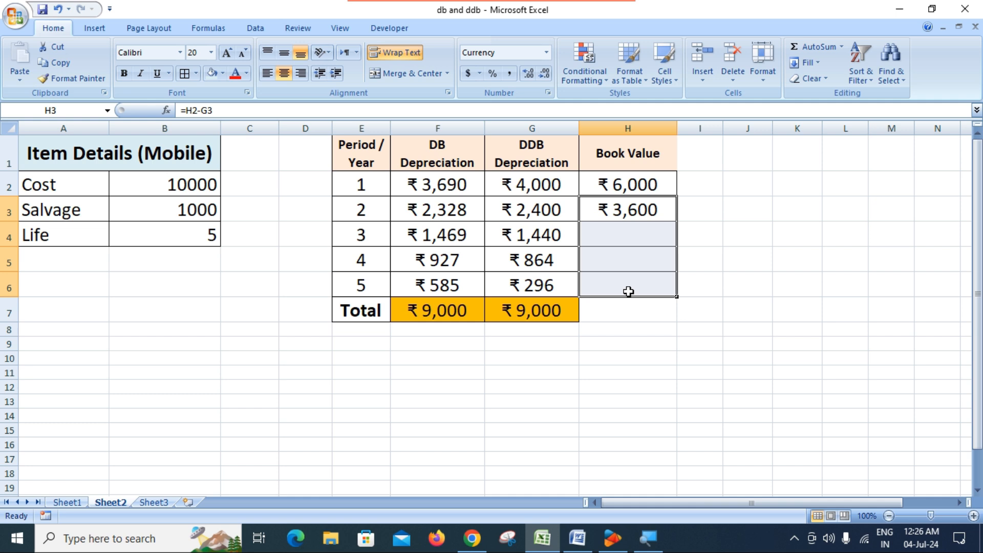
{"action": "left_click", "coordinate": [722, 273]}
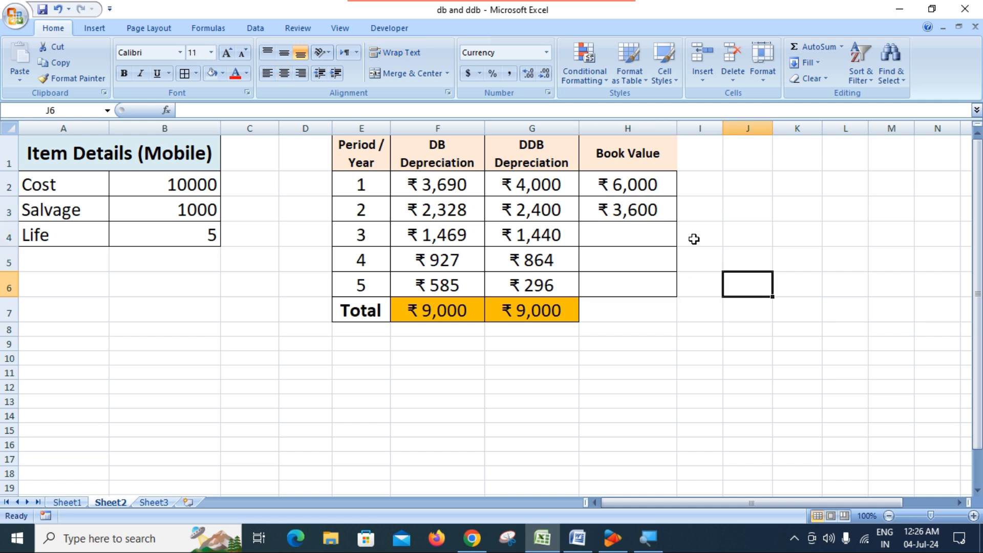
Calculate the mobile's book value after year 3 in H4 with =H3-G4.
{"action": "left_click", "coordinate": [648, 211]}
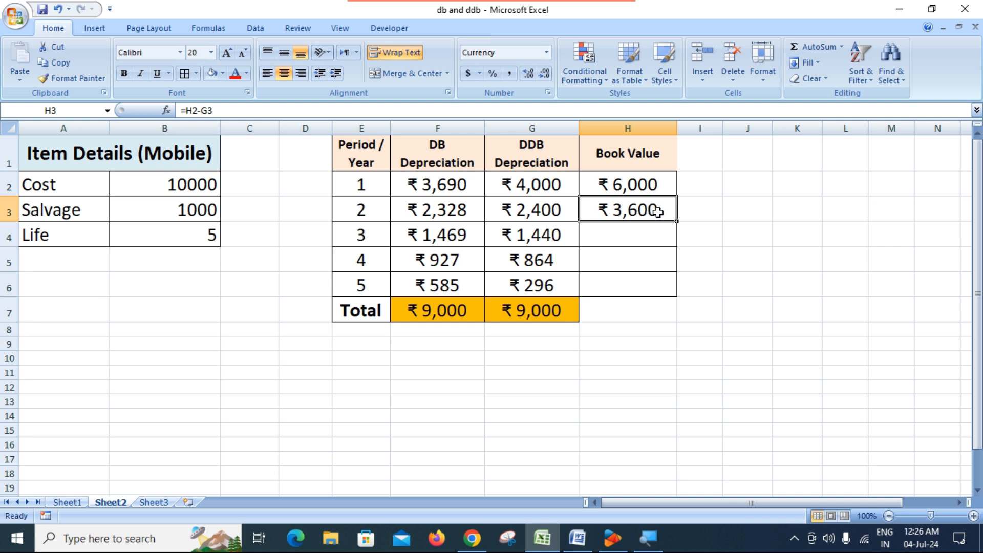
{"action": "left_click", "coordinate": [630, 236]}
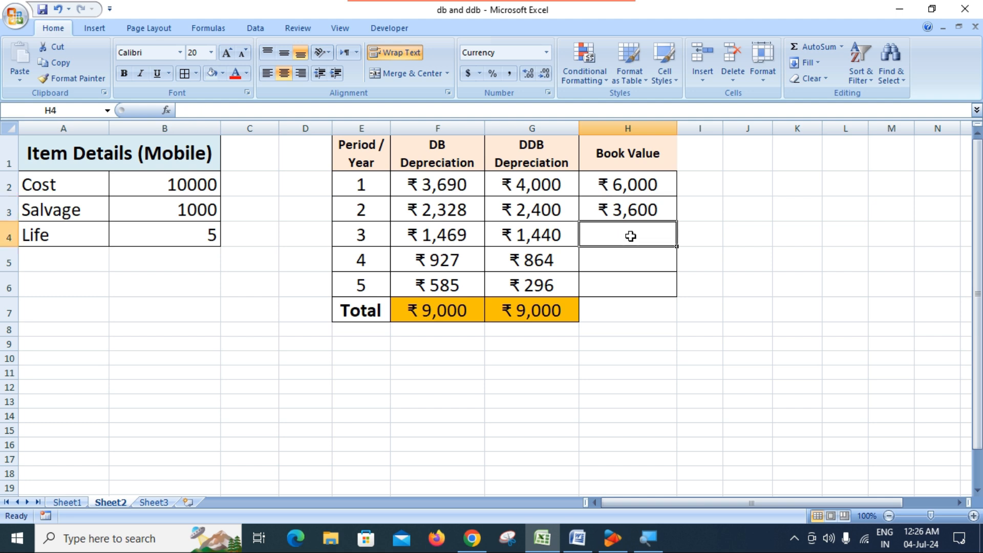
{"action": "left_click", "coordinate": [651, 210]}
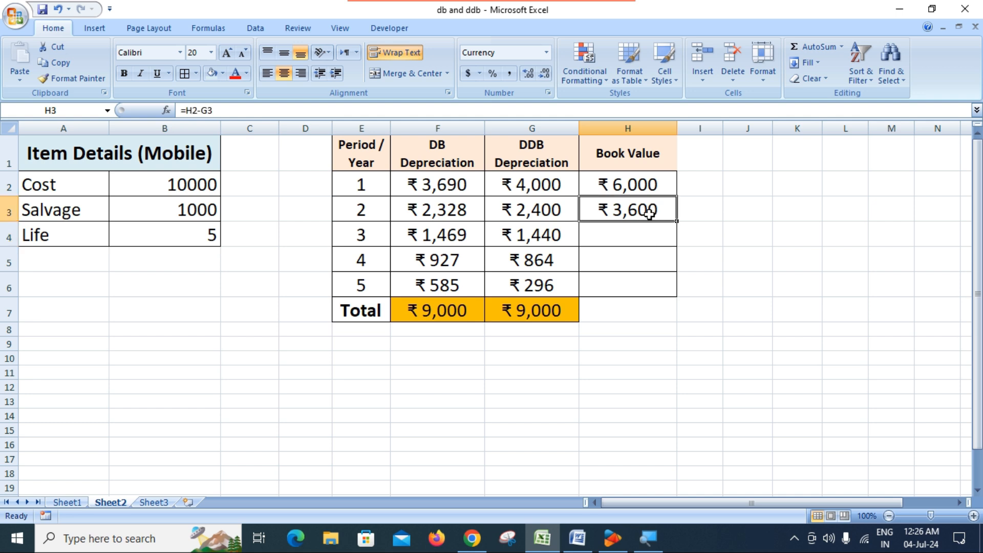
{"action": "left_click", "coordinate": [539, 237]}
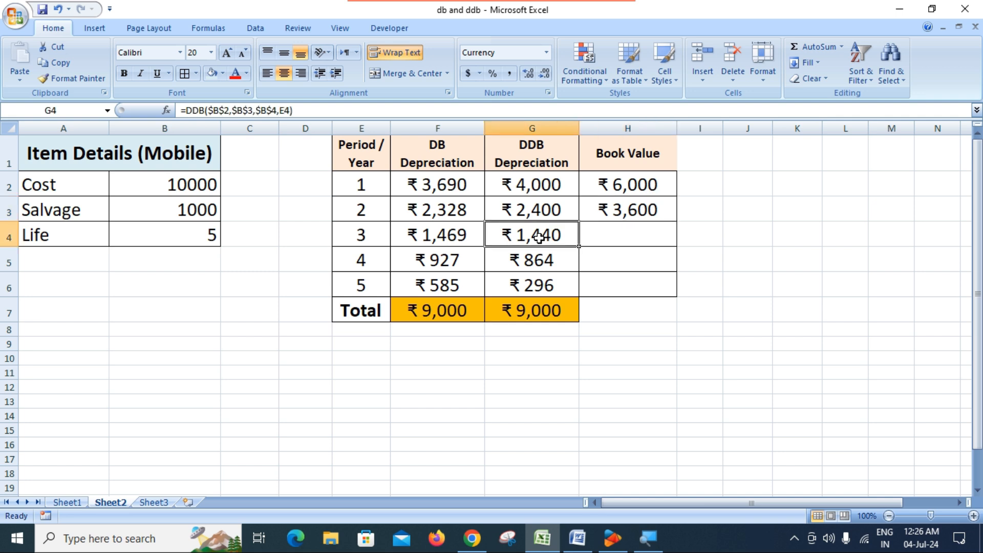
{"action": "left_click", "coordinate": [621, 236]}
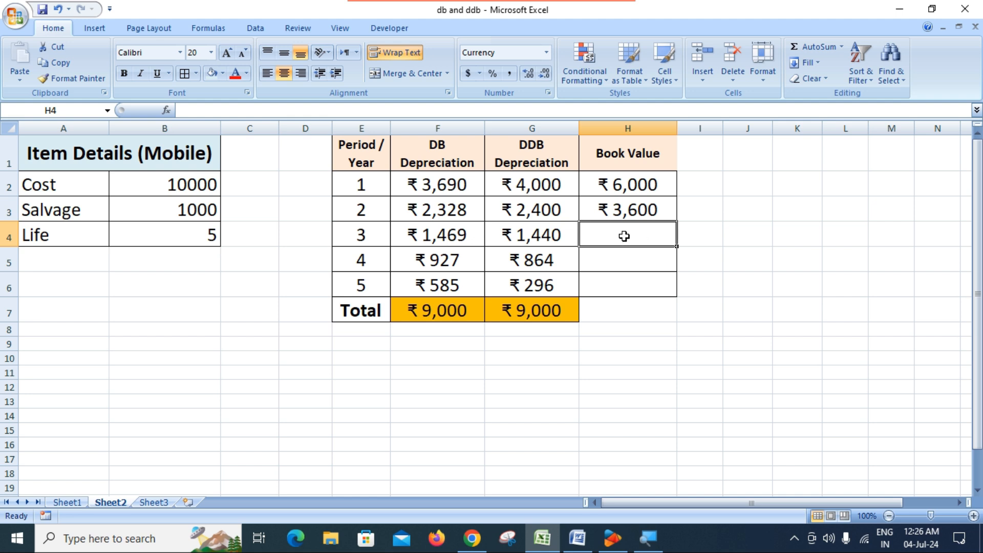
{"action": "type", "text": "="}
{"action": "left_click", "coordinate": [650, 211]}
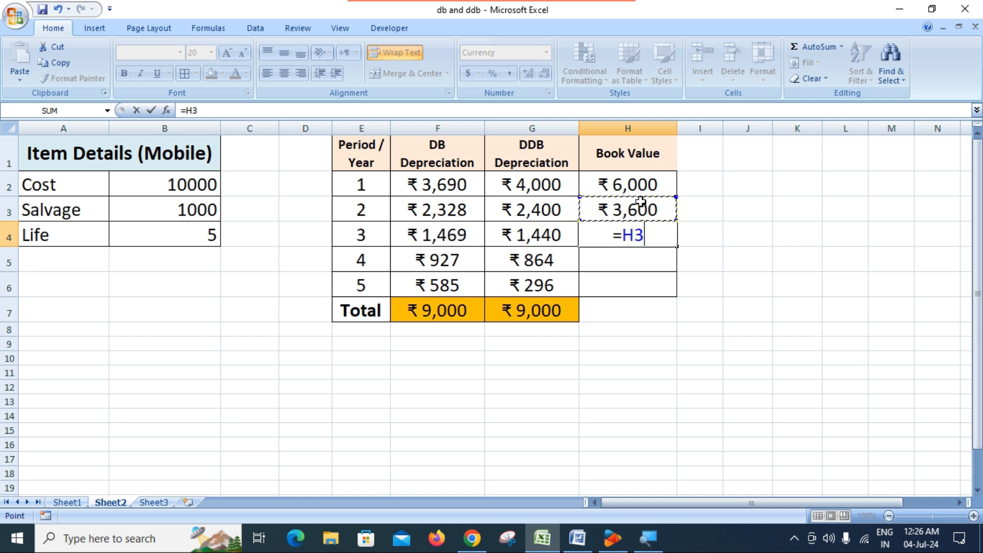
{"action": "type", "text": "-"}
{"action": "left_click", "coordinate": [547, 236]}
{"action": "key", "text": "Return"}
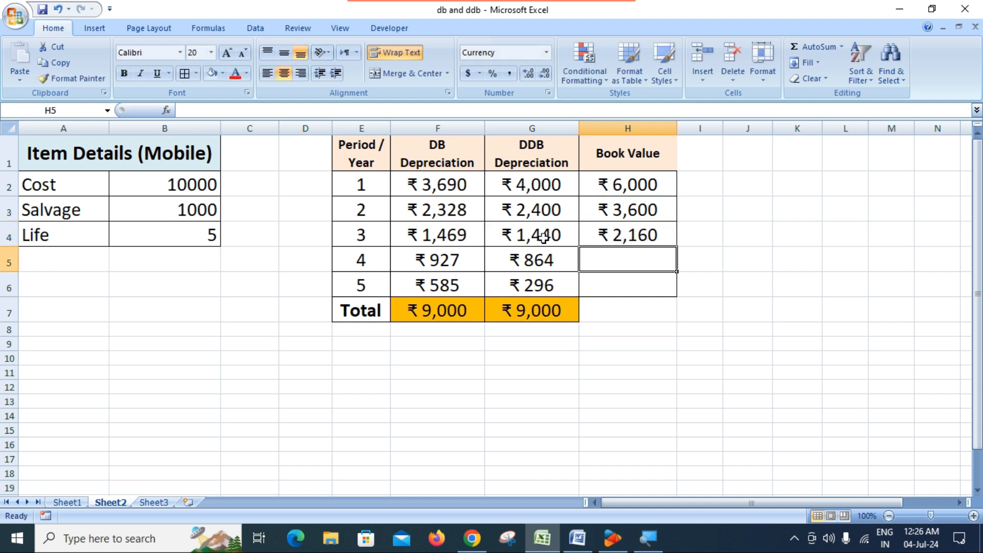
Calculate the mobile's book value after year 4 in H5 with =H4-G5.
{"action": "left_click", "coordinate": [644, 232]}
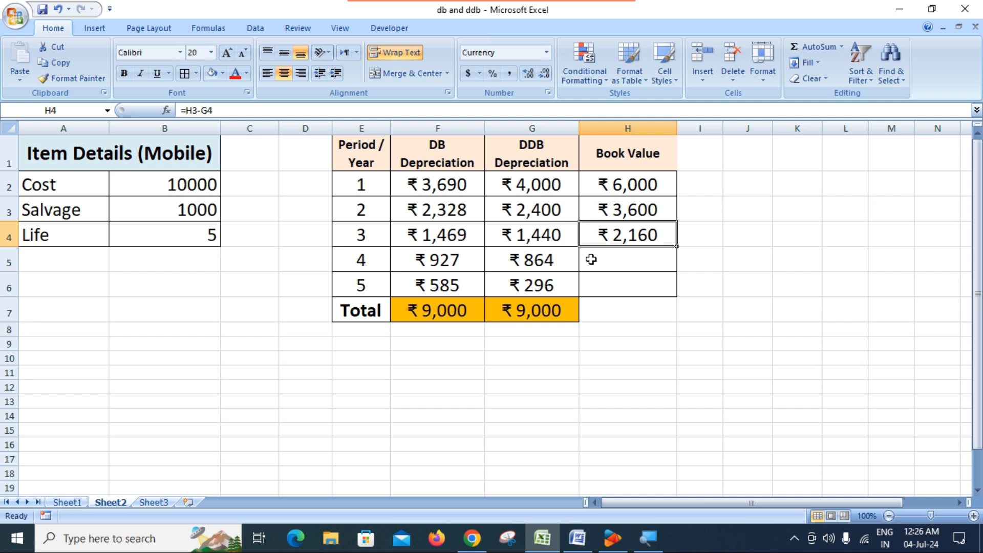
{"action": "left_click", "coordinate": [634, 264]}
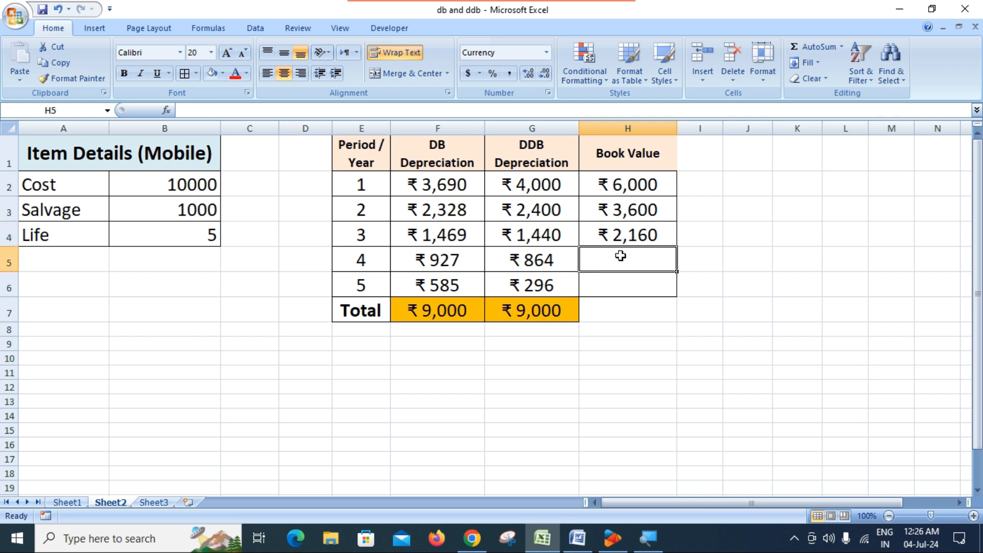
{"action": "type", "text": "="}
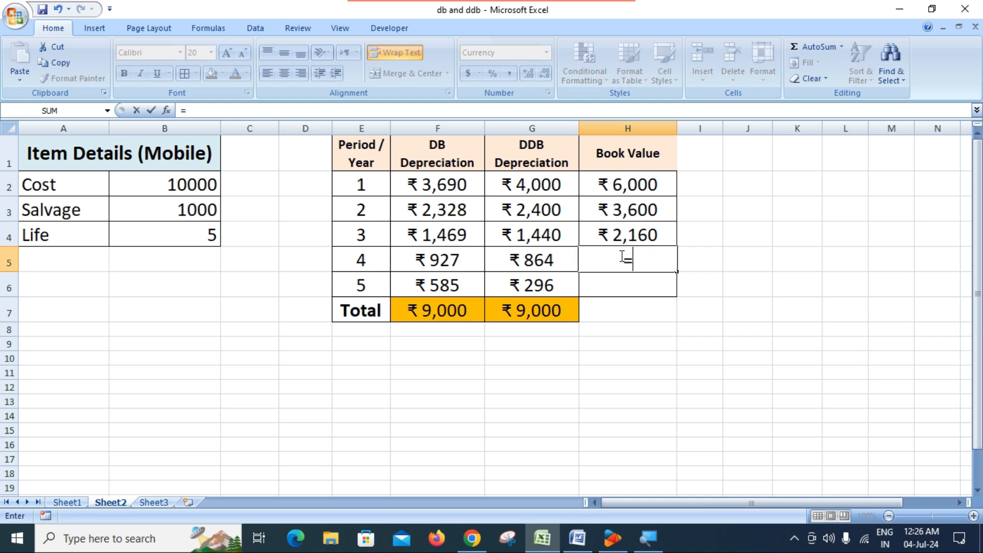
{"action": "left_click", "coordinate": [641, 235]}
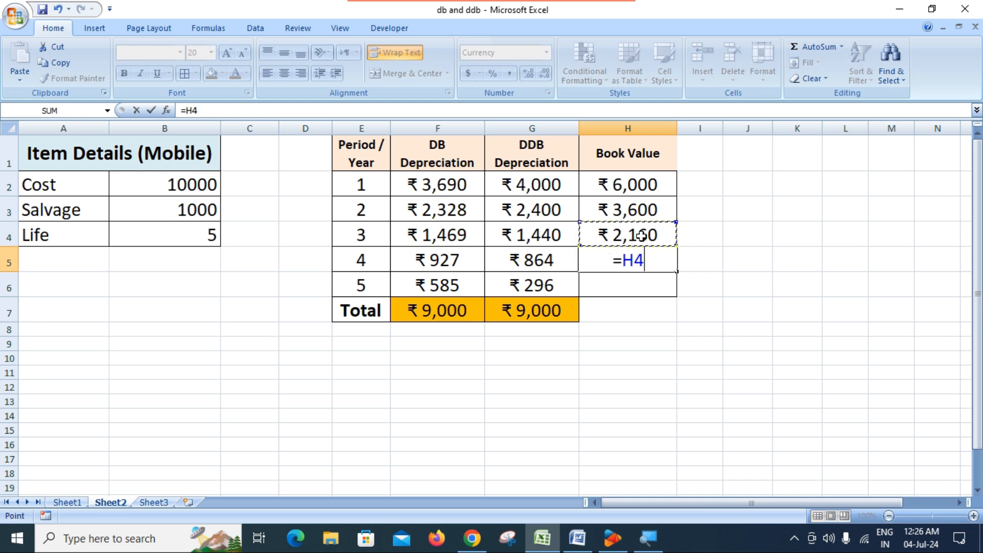
{"action": "type", "text": "-"}
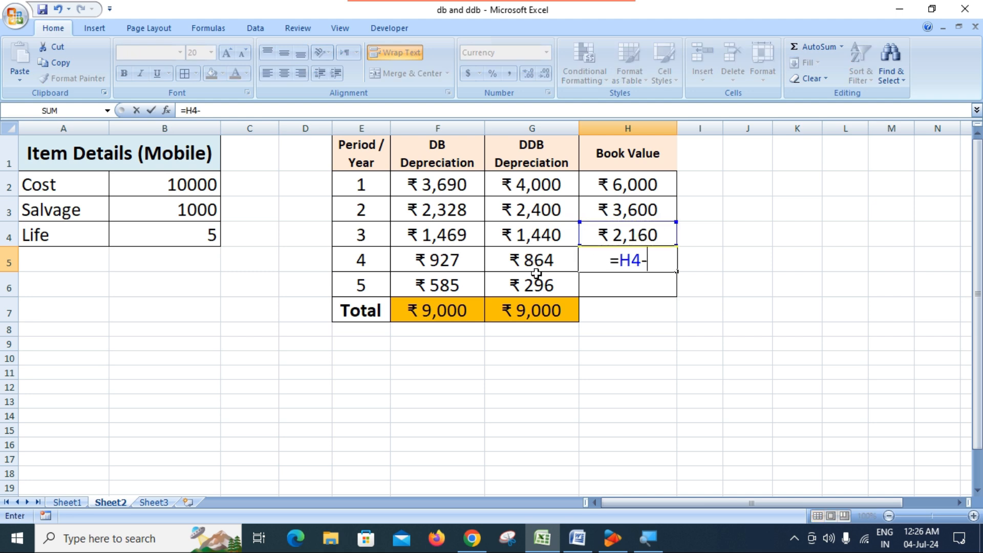
{"action": "left_click", "coordinate": [527, 260]}
{"action": "key", "text": "Return"}
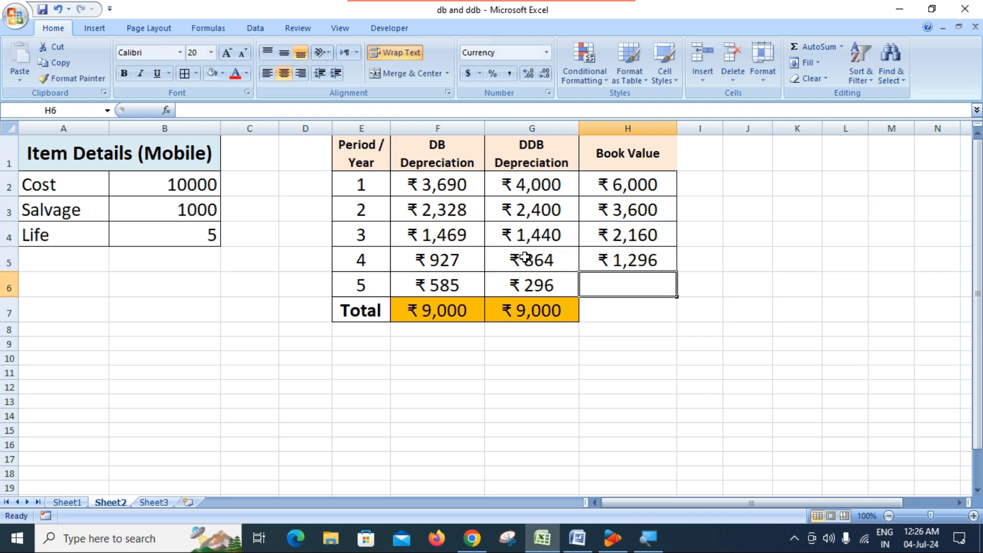
{"action": "left_click", "coordinate": [645, 256]}
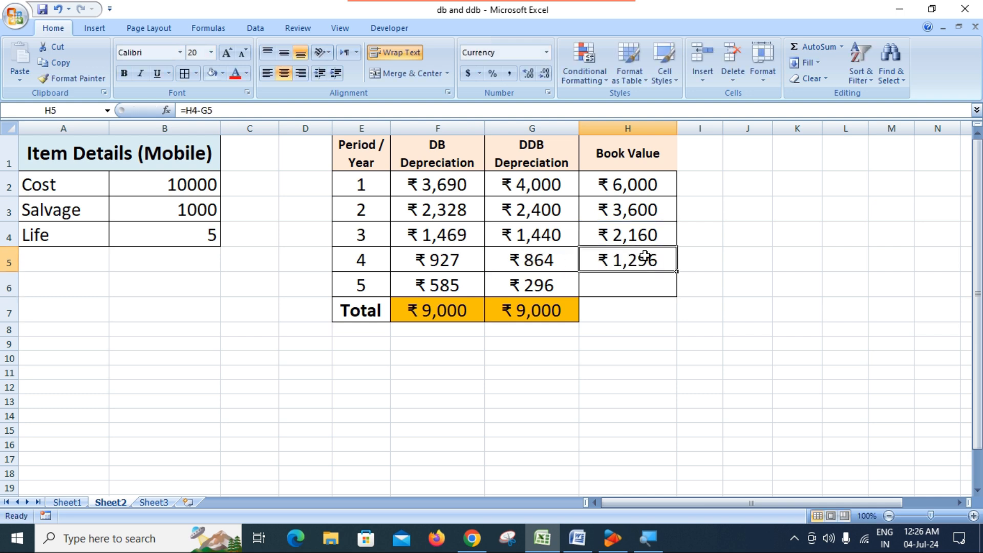
Calculate the mobile's book value after year 5 in H6 with =H5-G6.
{"action": "left_click", "coordinate": [634, 289]}
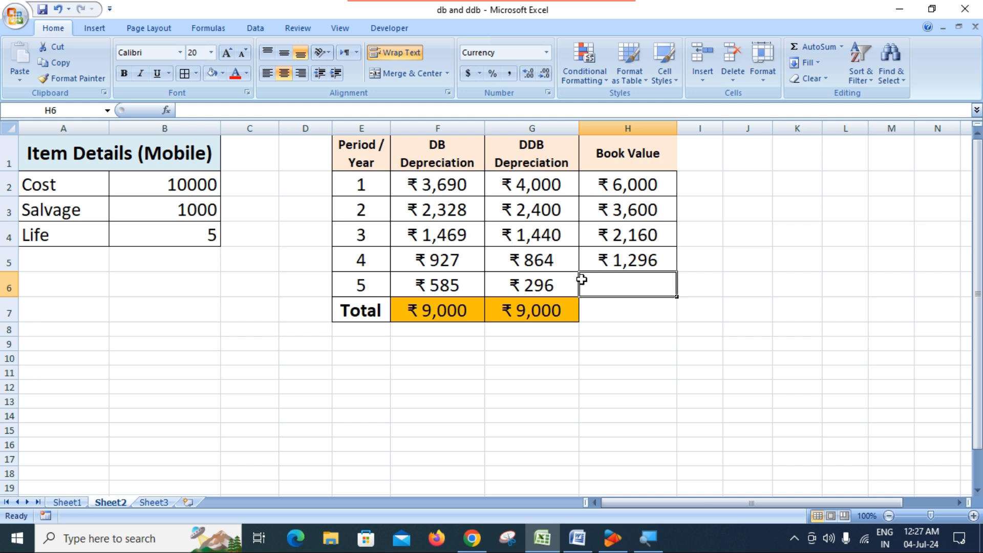
{"action": "type", "text": "="}
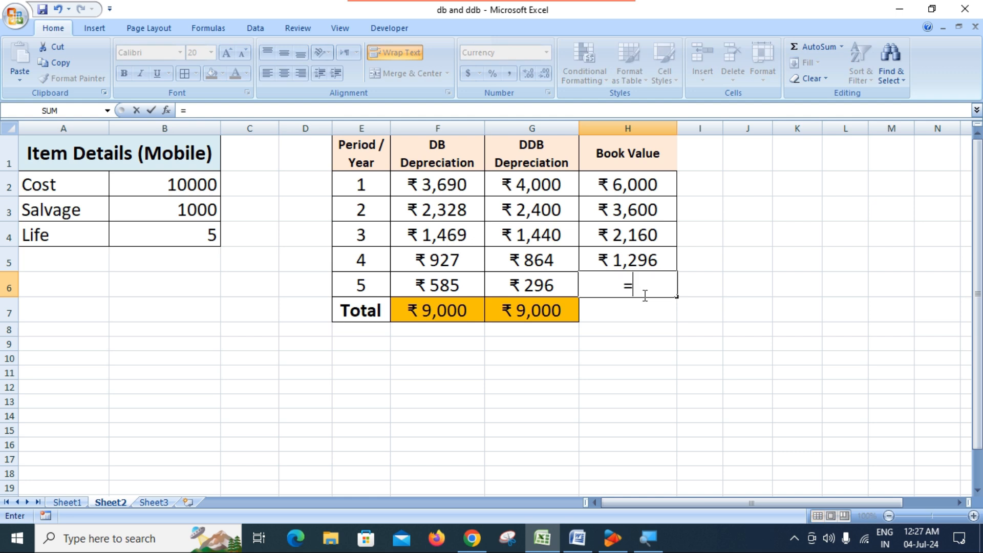
{"action": "left_click", "coordinate": [629, 264]}
{"action": "type", "text": "-"}
{"action": "left_click", "coordinate": [545, 286]}
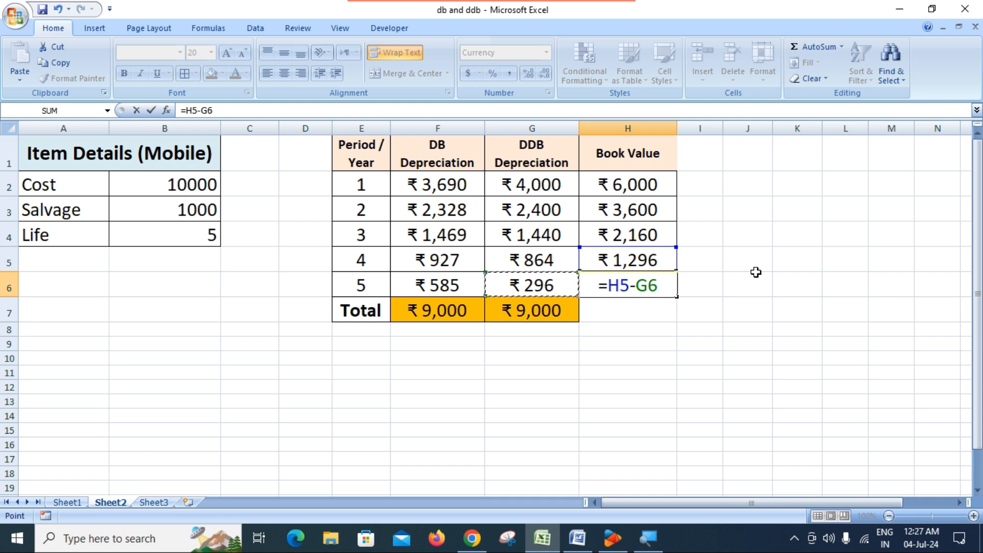
{"action": "key", "text": "Return"}
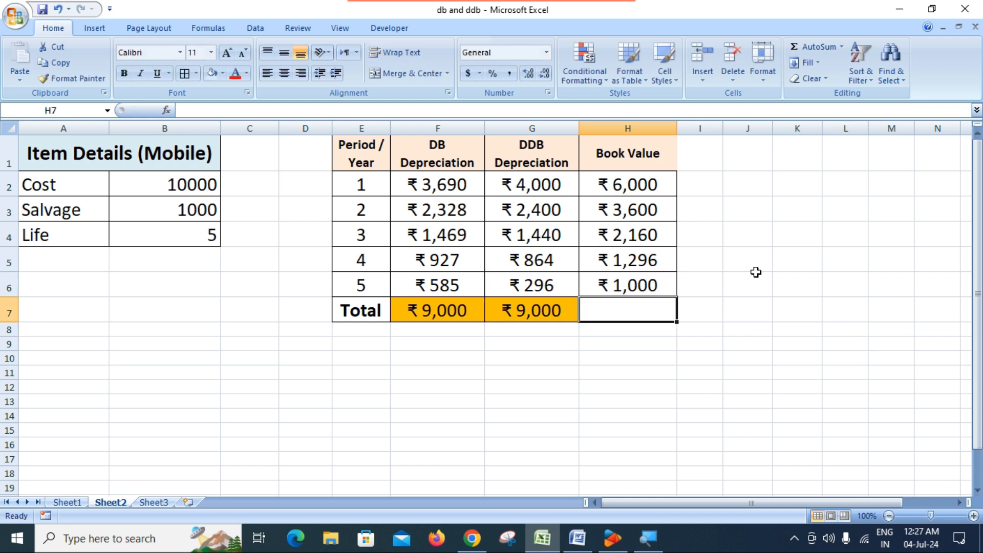
{"action": "left_click", "coordinate": [655, 286]}
{"action": "left_click", "coordinate": [706, 309]}
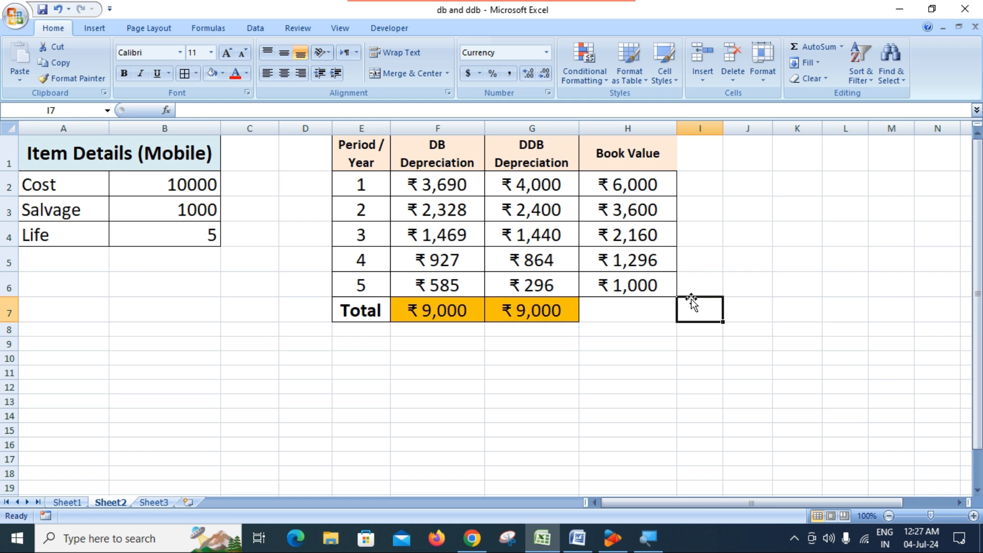
Compare the year 5 book value with the salvage value, and review the cost, life, earlier book values and DDB total.
{"action": "left_click", "coordinate": [653, 286]}
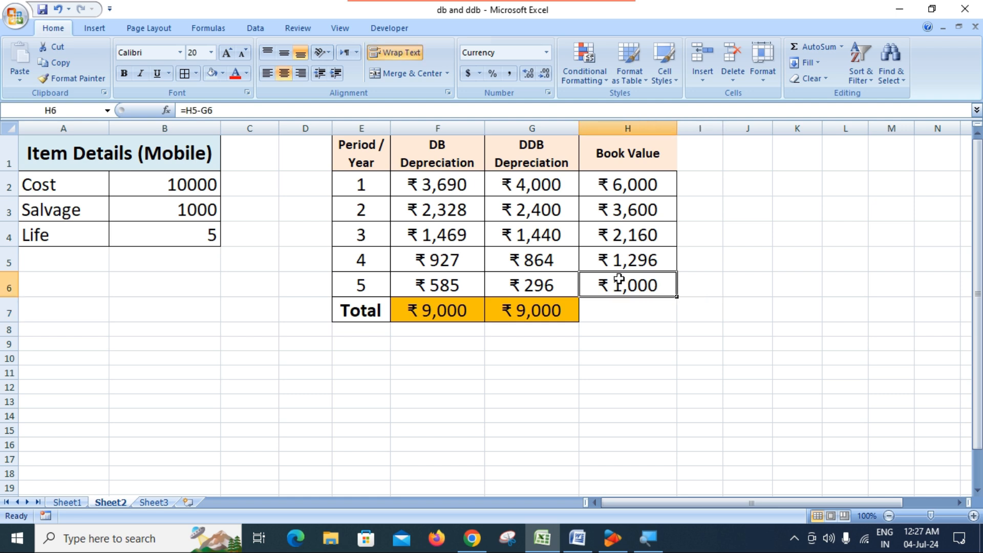
{"action": "left_click", "coordinate": [187, 212]}
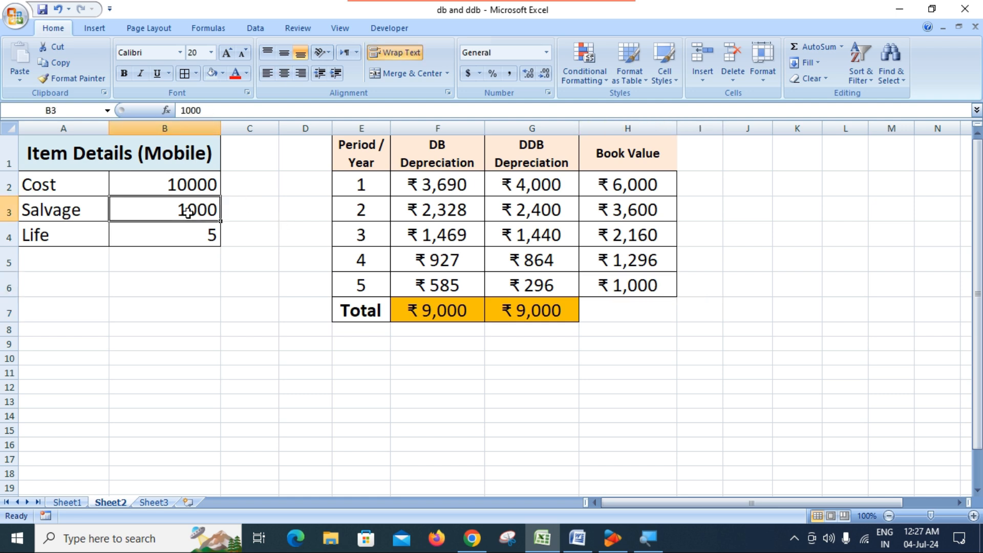
{"action": "left_click", "coordinate": [209, 184]}
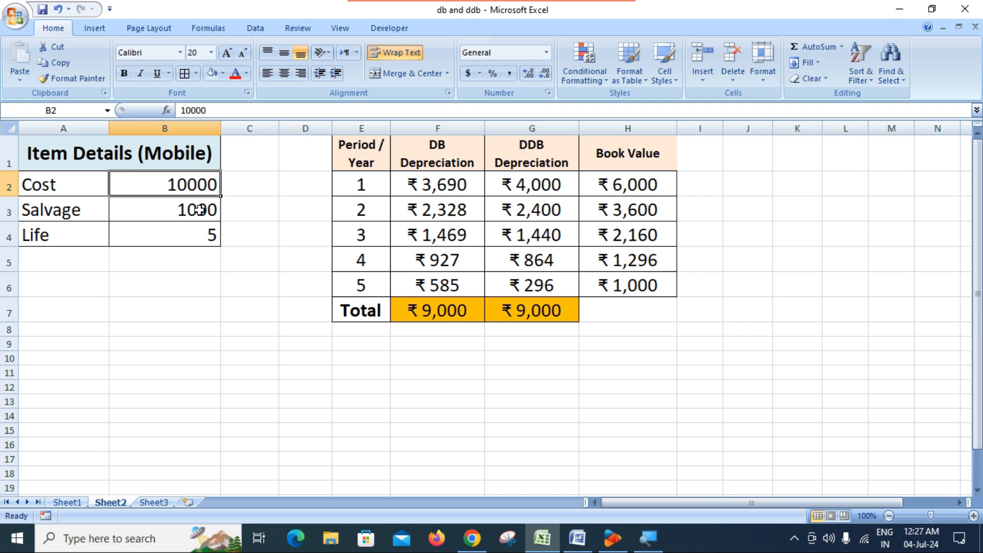
{"action": "left_click", "coordinate": [208, 232]}
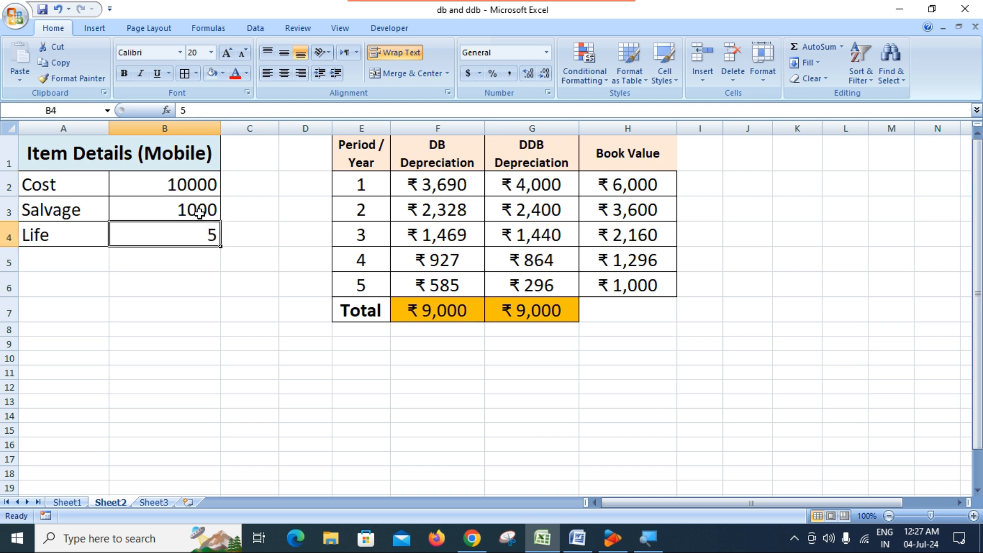
{"action": "left_click", "coordinate": [200, 213]}
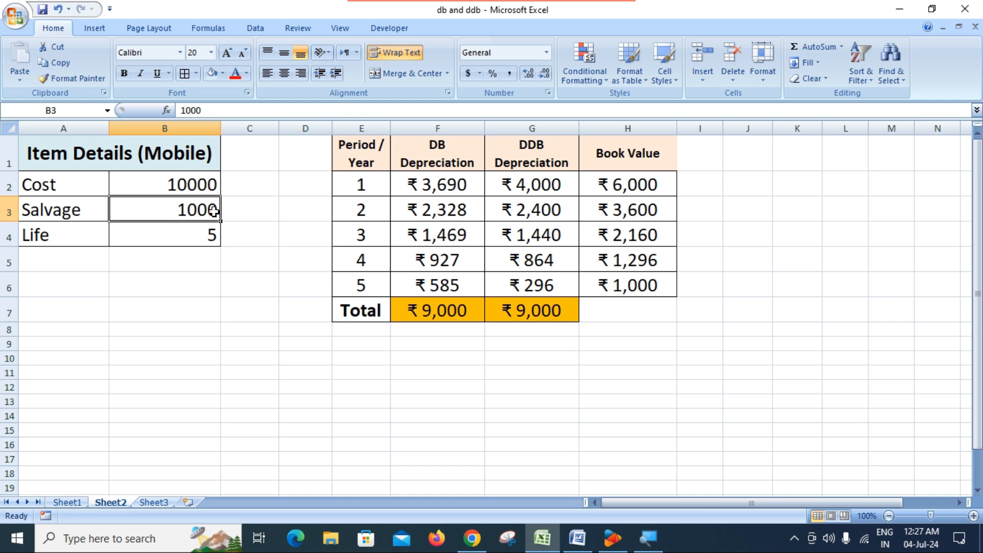
{"action": "left_click", "coordinate": [627, 312]}
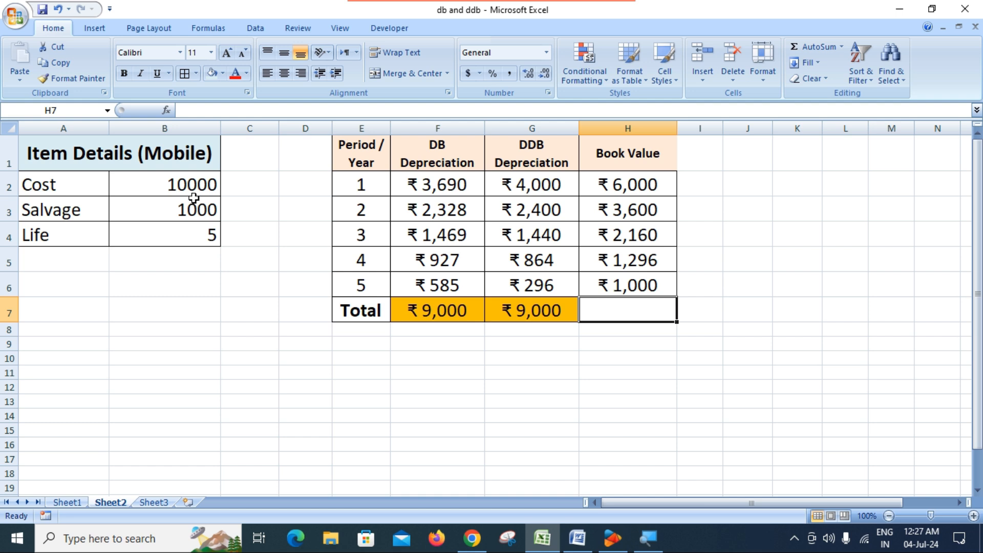
{"action": "left_click", "coordinate": [649, 185]}
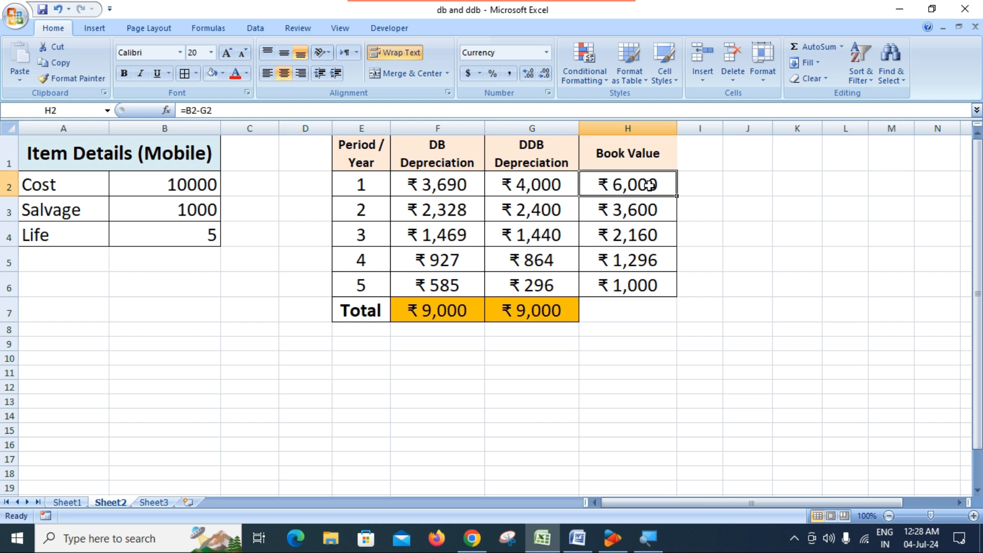
{"action": "left_click", "coordinate": [656, 213]}
{"action": "left_click", "coordinate": [640, 259]}
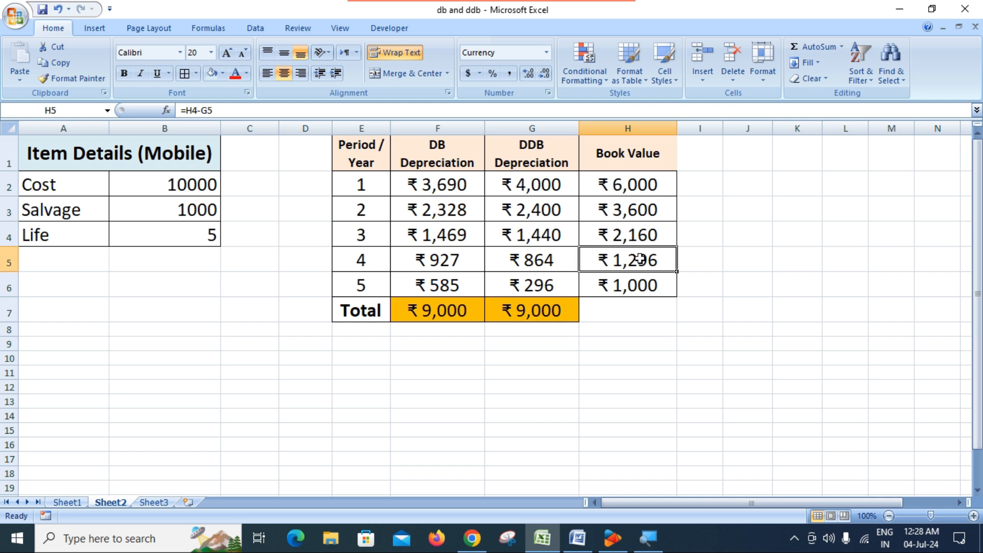
{"action": "left_click", "coordinate": [199, 188]}
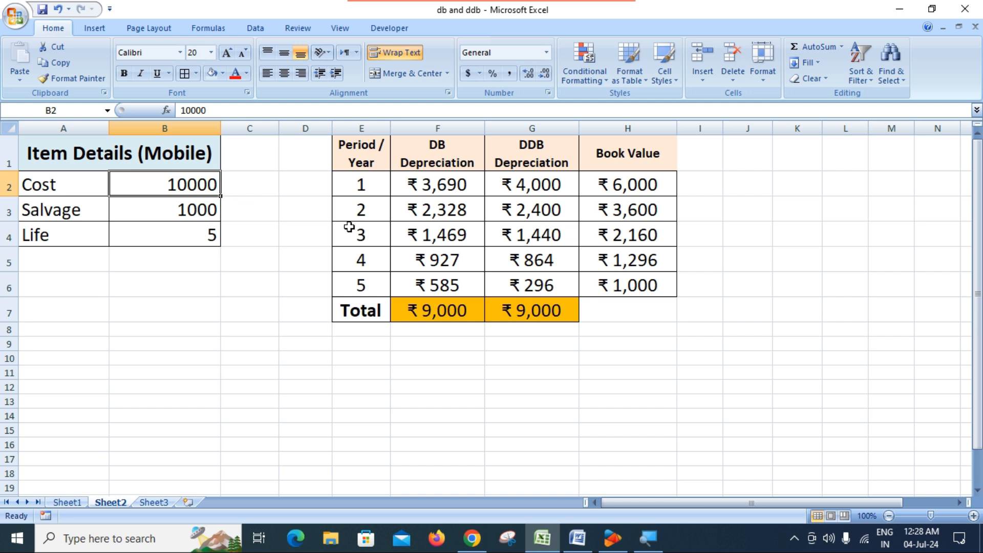
{"action": "left_click", "coordinate": [623, 283]}
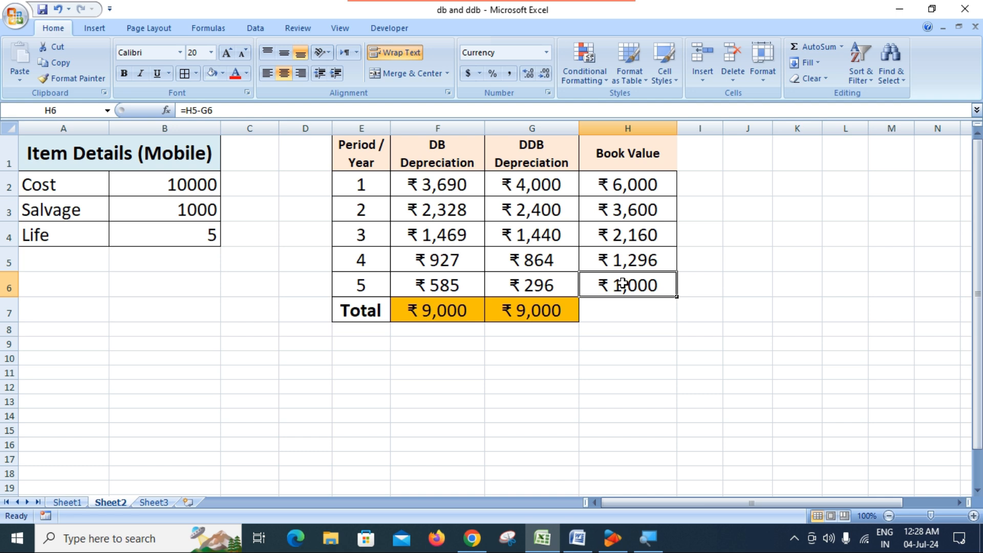
{"action": "left_click", "coordinate": [538, 314]}
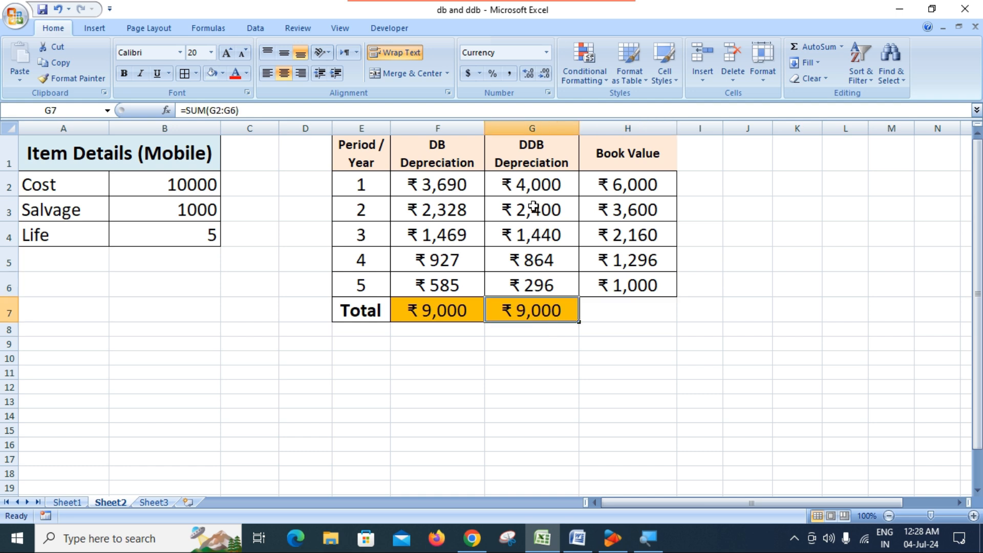
{"action": "left_click", "coordinate": [645, 313]}
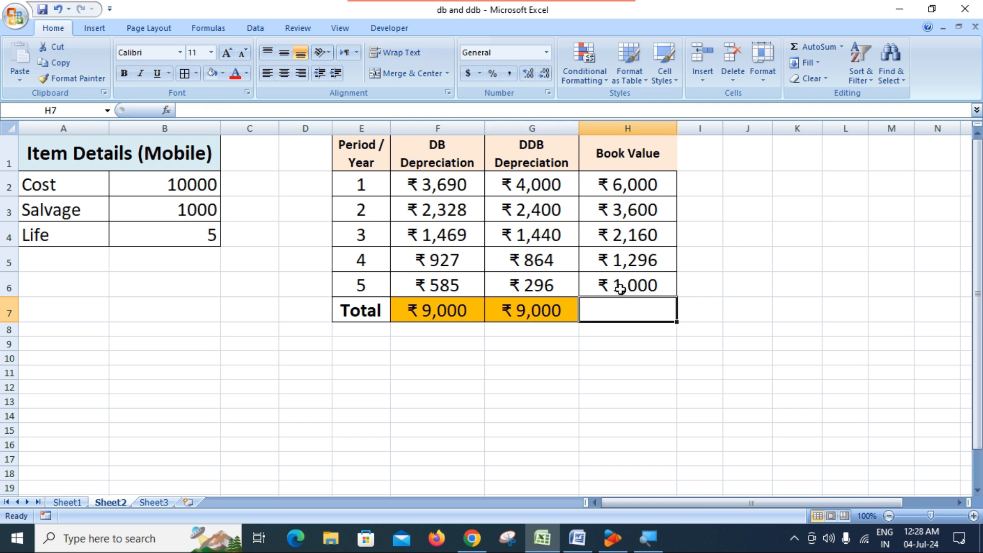
Change the item details heading in A1 to "Item Details (Apperial)".
{"action": "left_click", "coordinate": [184, 153]}
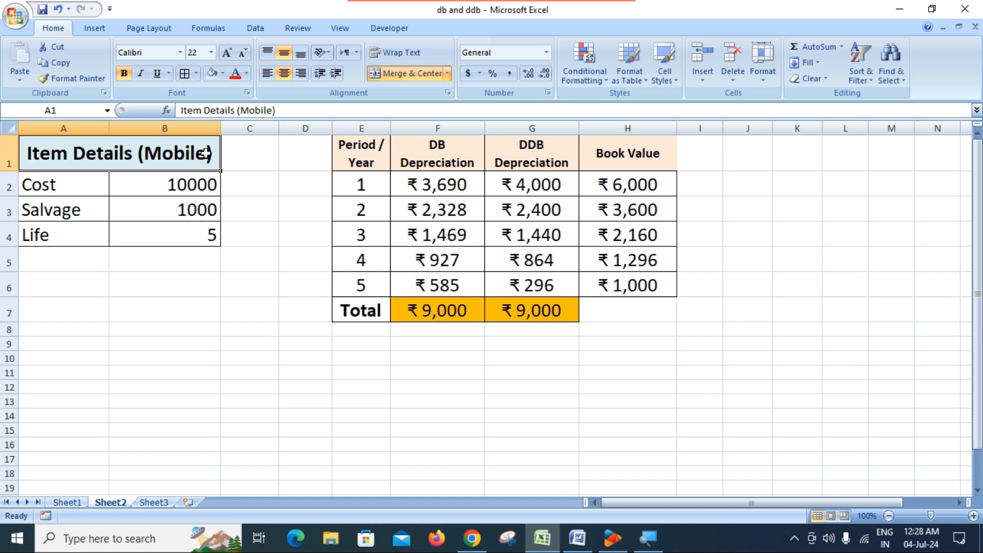
{"action": "double_click", "coordinate": [206, 154]}
{"action": "key", "text": "BackSpace"}
{"action": "key", "text": "BackSpace"}
{"action": "key", "text": "BackSpace"}
{"action": "key", "text": "BackSpace"}
{"action": "key", "text": "BackSpace"}
{"action": "key", "text": "BackSpace"}
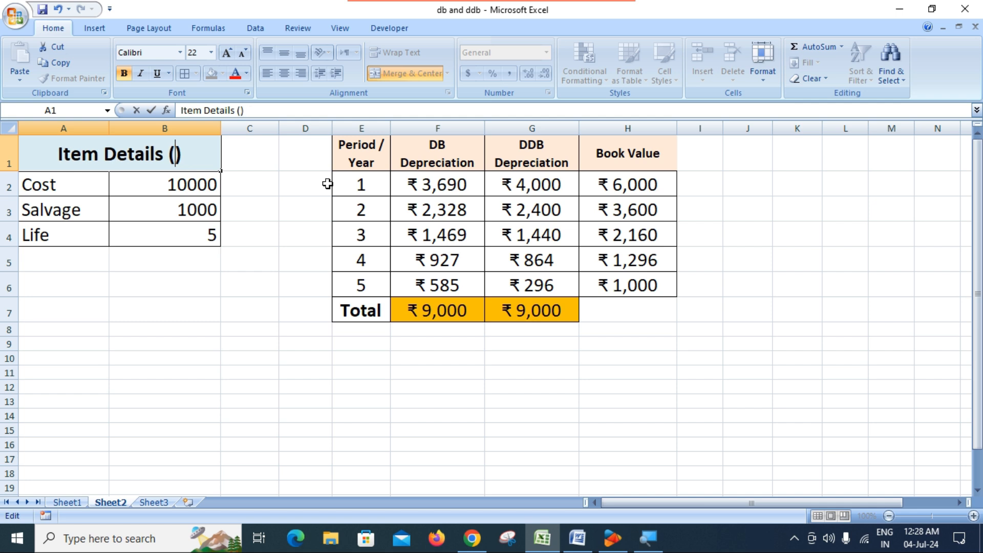
{"action": "type", "text": "Apperial"}
{"action": "key", "text": "Return"}
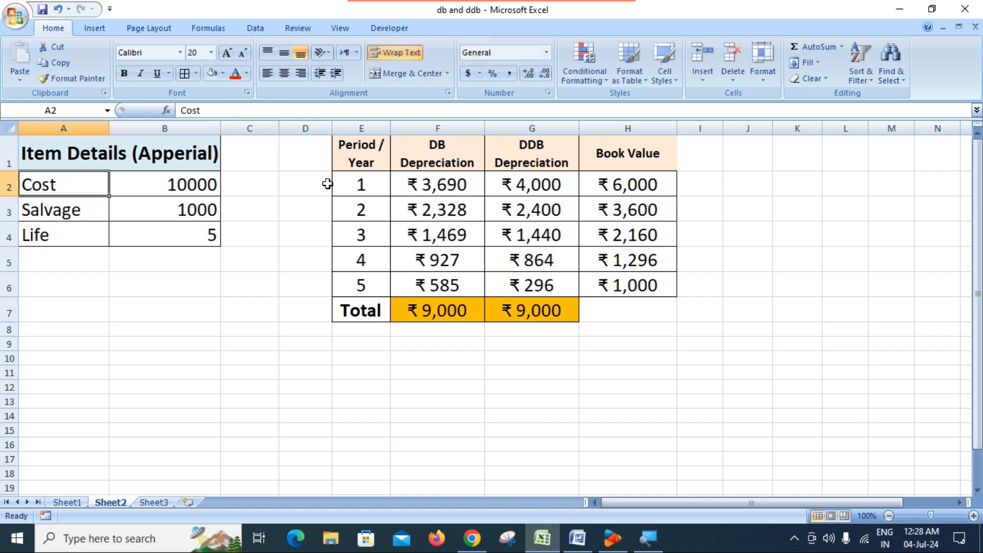
{"action": "left_click", "coordinate": [190, 154]}
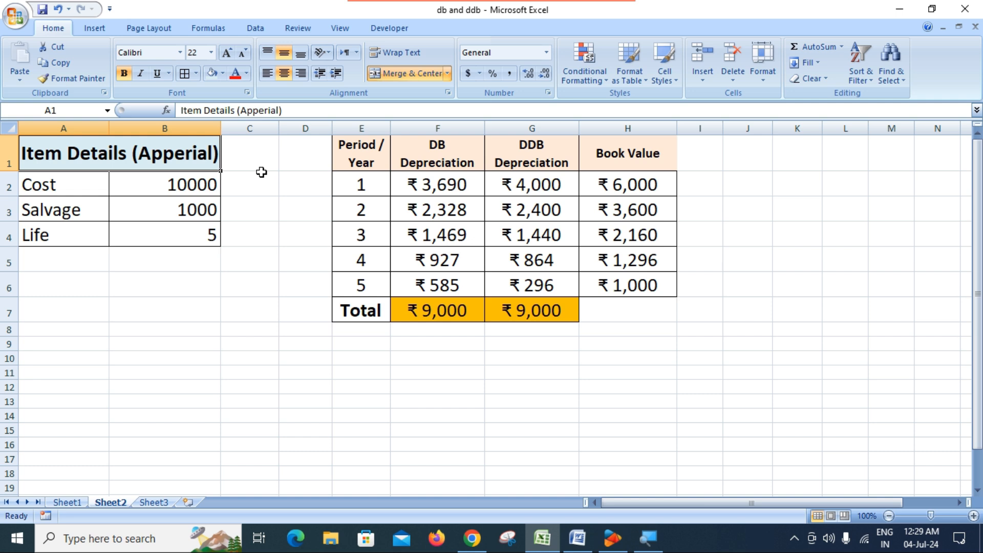
Widen the empty column I beside the Book Value column to about the same width as column H.
{"action": "left_click", "coordinate": [192, 184]}
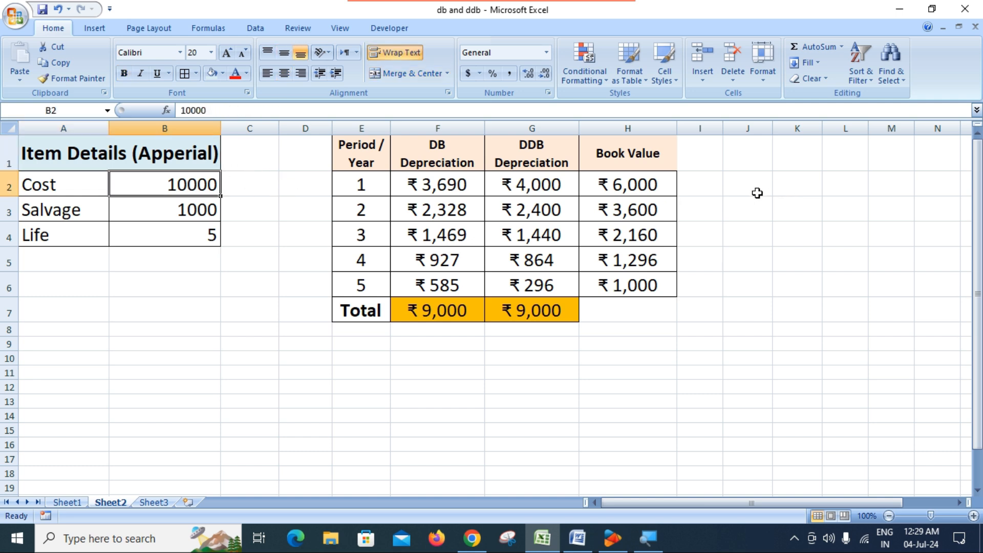
{"action": "left_click", "coordinate": [706, 184]}
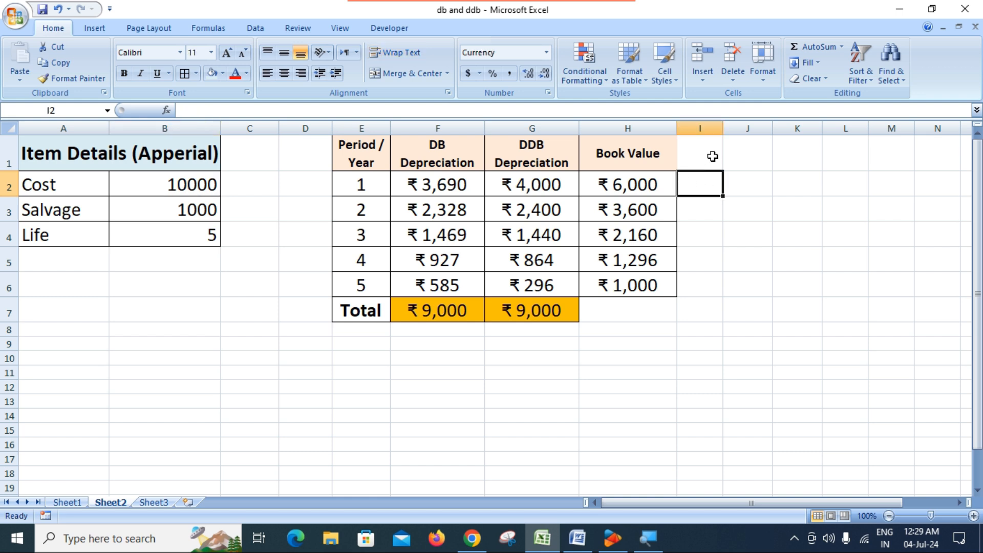
{"action": "left_click_drag", "start_coordinate": [724, 129], "coordinate": [778, 140]}
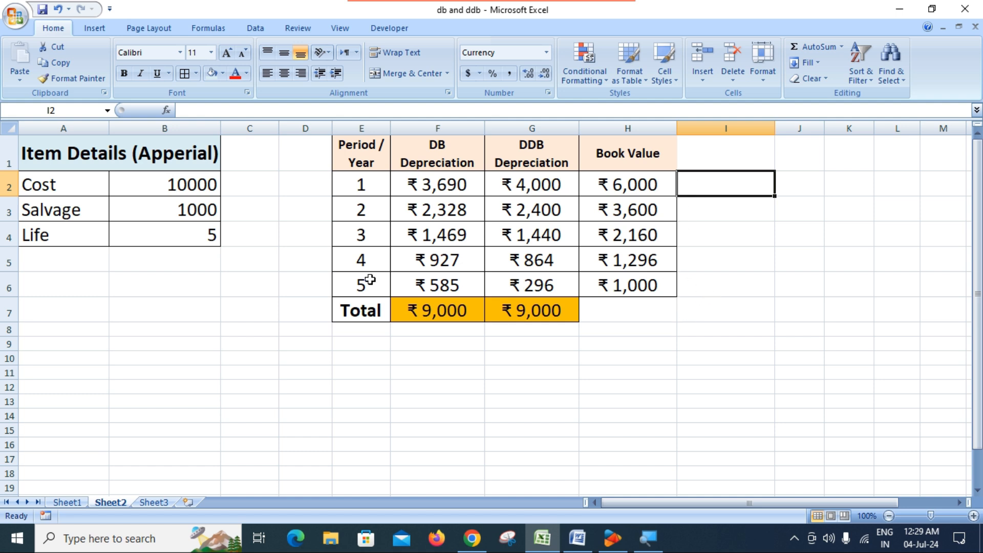
{"action": "left_click", "coordinate": [195, 213]}
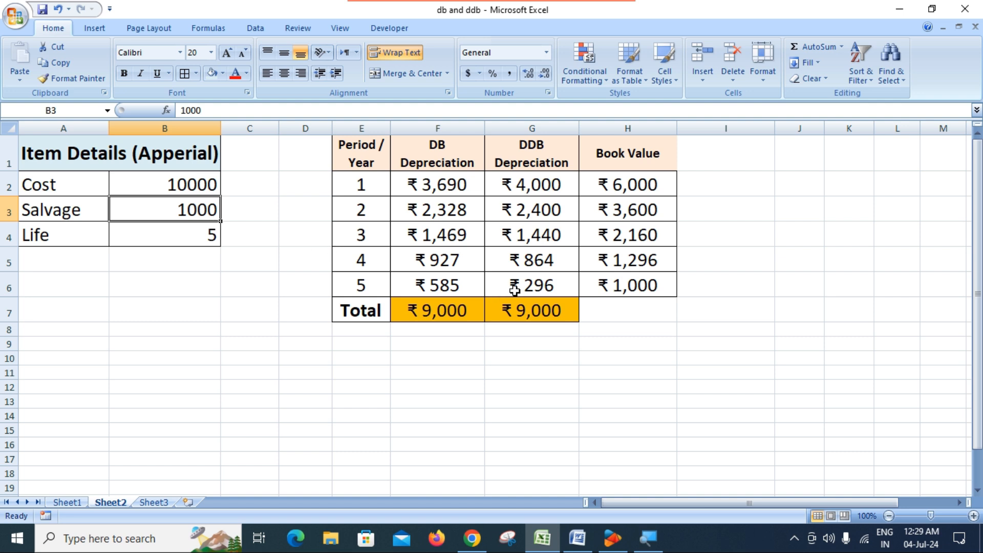
{"action": "left_click", "coordinate": [725, 184]}
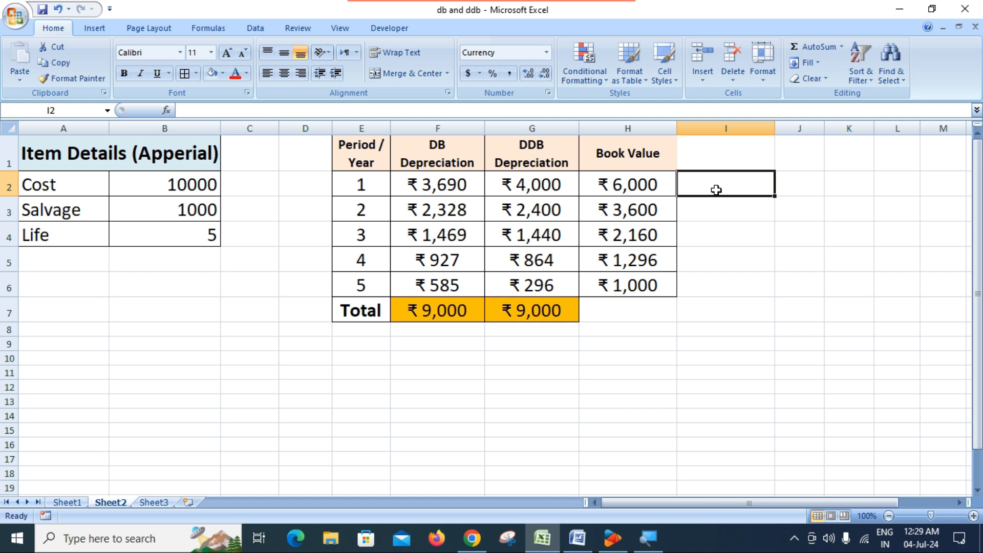
{"action": "left_click", "coordinate": [453, 188]}
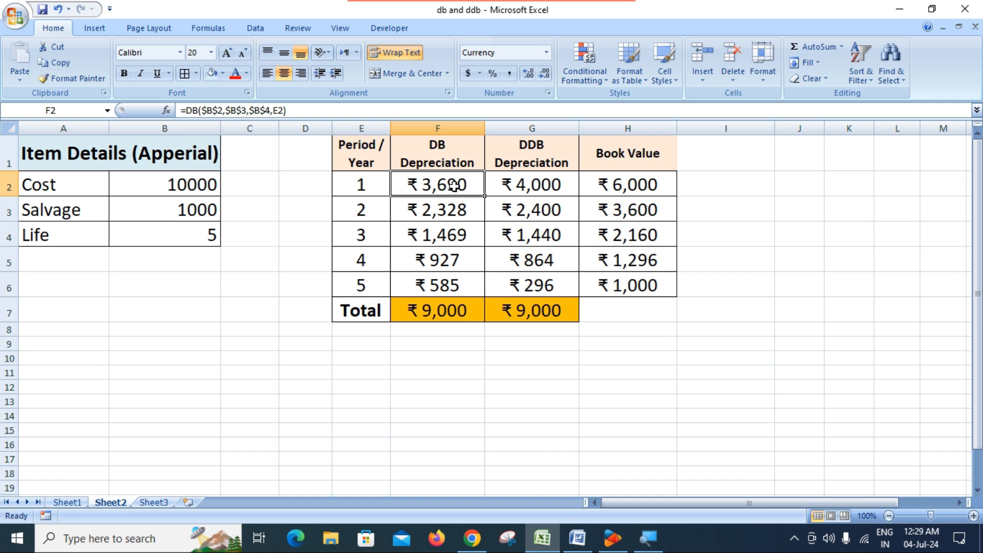
{"action": "left_click", "coordinate": [703, 187]}
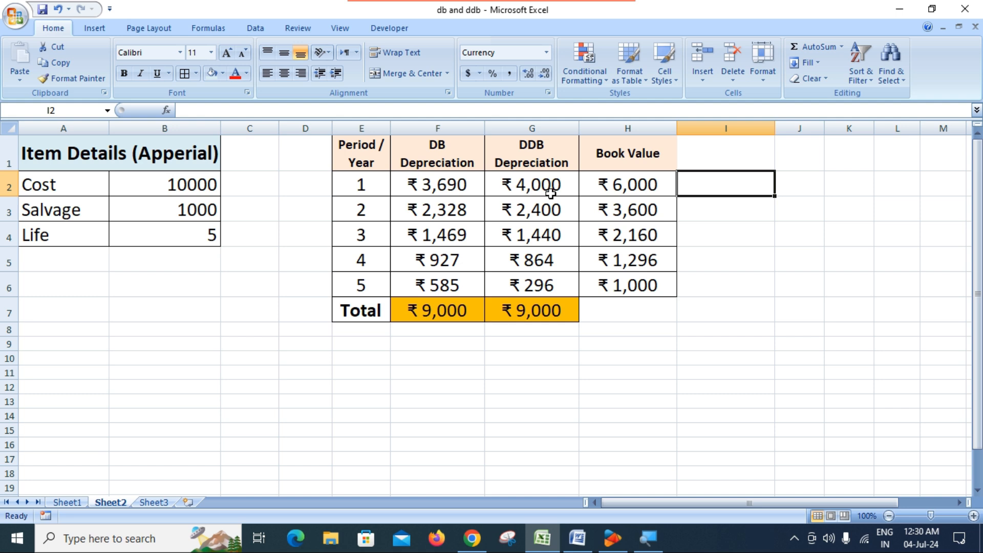
Copy the cell formatting of H2 onto the empty cells I2:I6.
{"action": "type", "text": "="}
{"action": "key", "text": "BackSpace"}
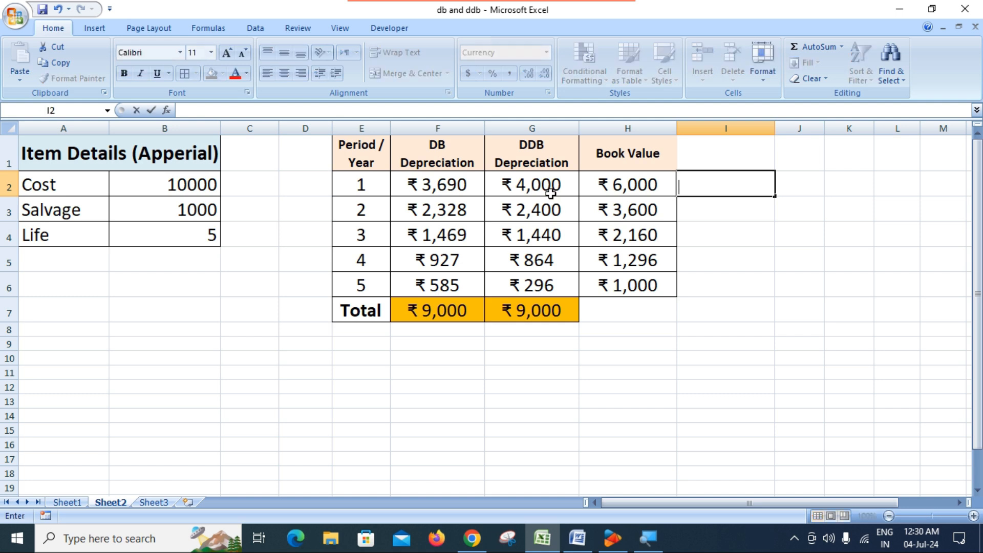
{"action": "left_click", "coordinate": [607, 188]}
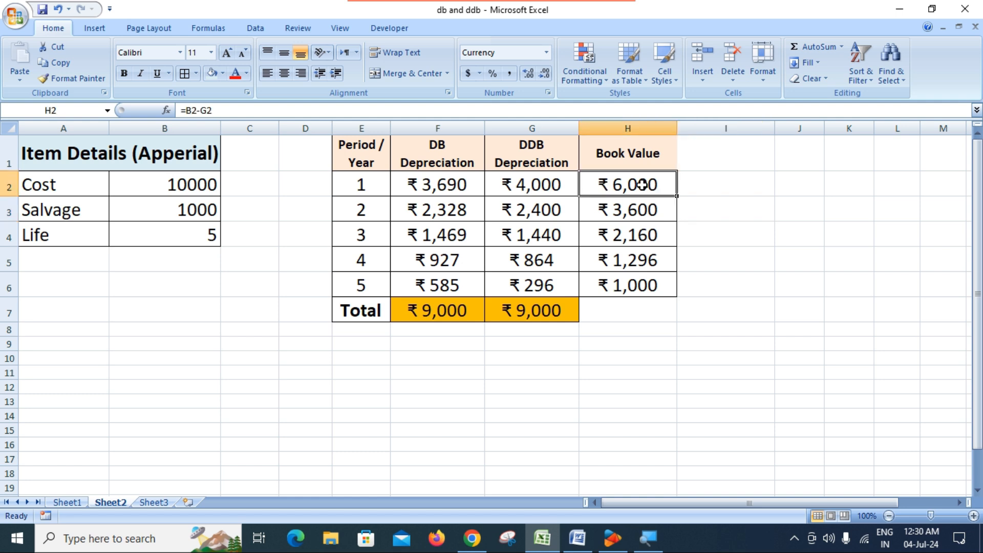
{"action": "left_click", "coordinate": [71, 78]}
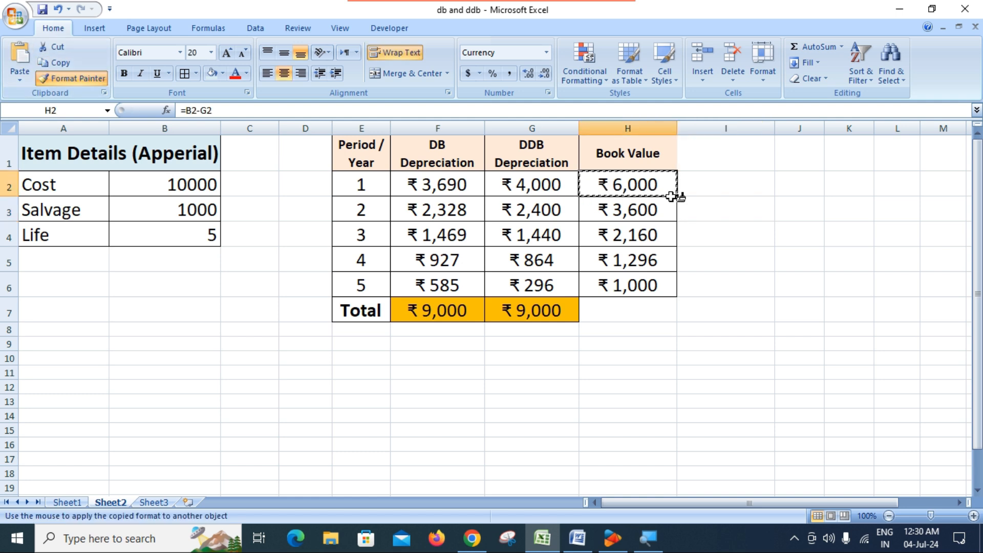
{"action": "left_click_drag", "start_coordinate": [708, 193], "coordinate": [706, 276]}
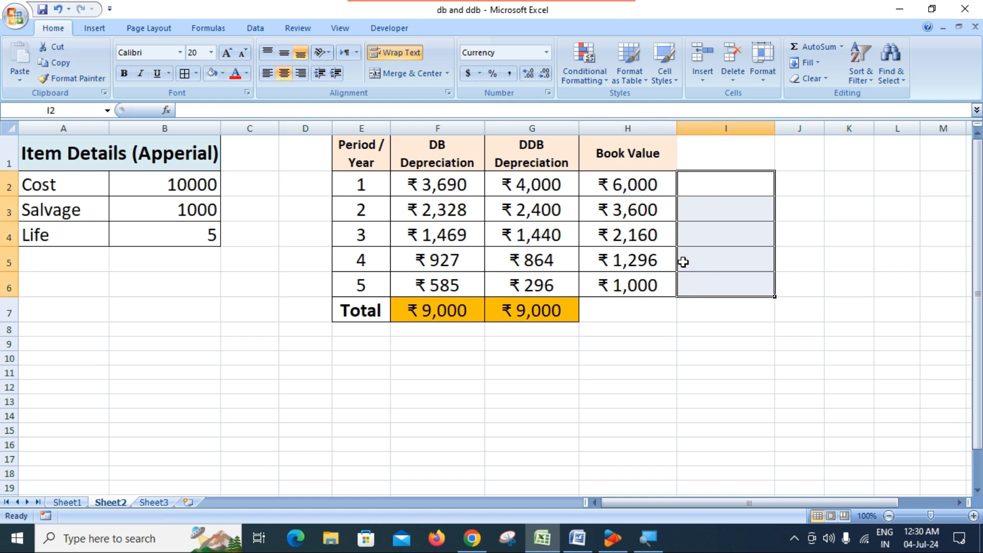
{"action": "left_click", "coordinate": [669, 257]}
Calculate the DB book value after year 1 in I2 with =B2-F2 and compare it with the DDB-based value in H2.
{"action": "left_click", "coordinate": [726, 186]}
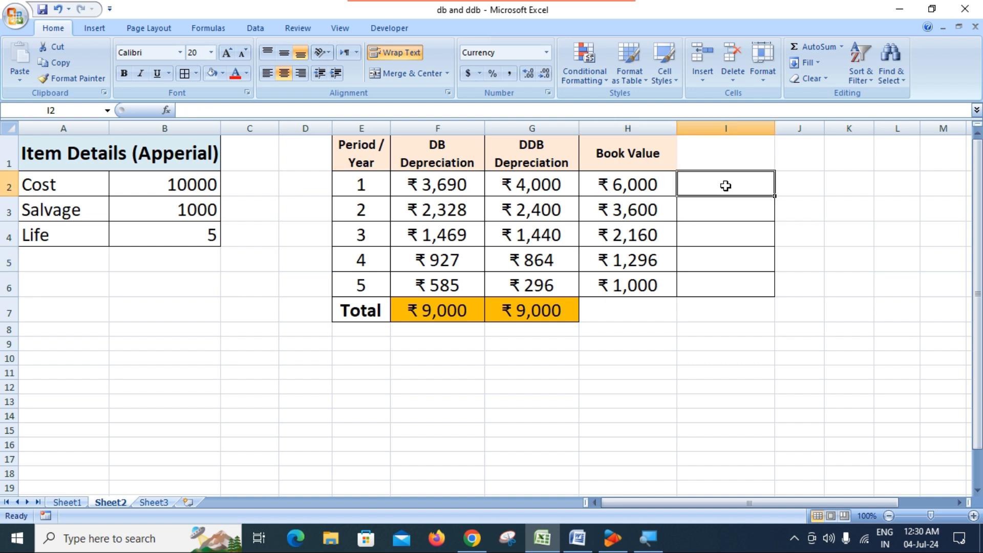
{"action": "type", "text": "="}
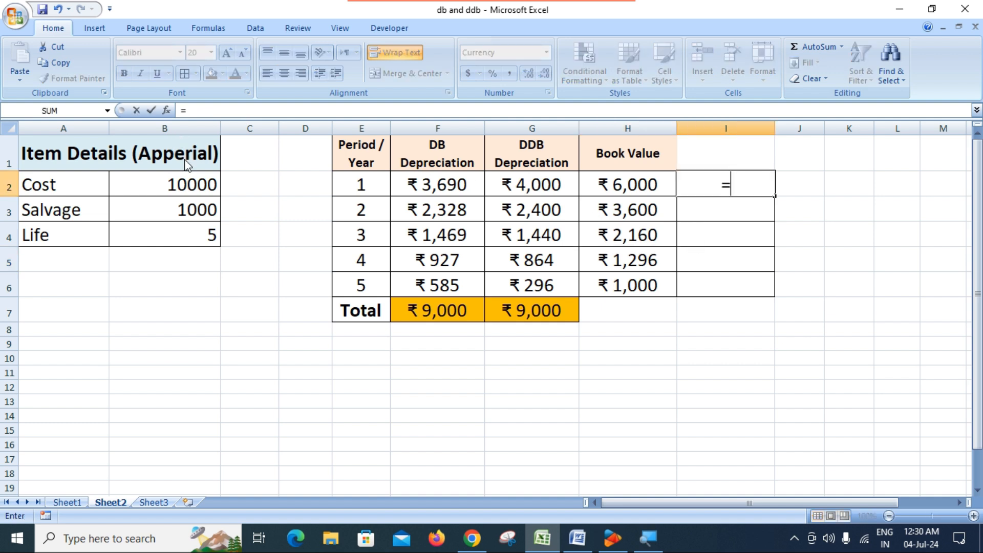
{"action": "left_click", "coordinate": [191, 185]}
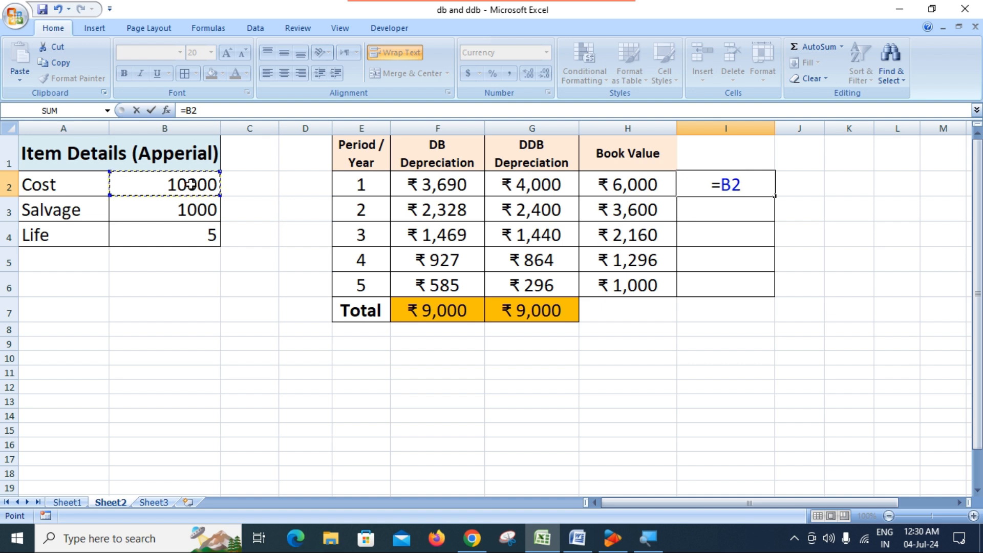
{"action": "type", "text": "-"}
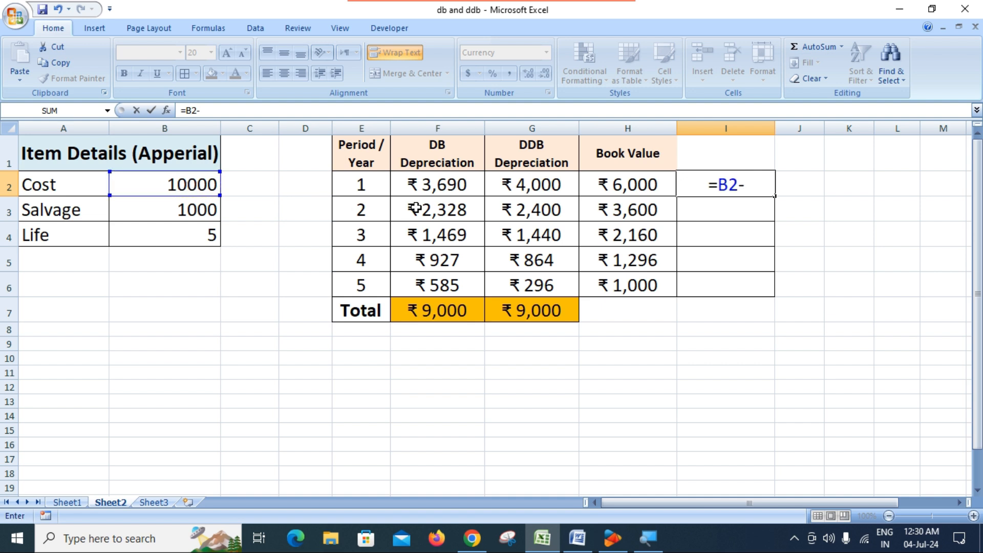
{"action": "left_click", "coordinate": [451, 180]}
{"action": "key", "text": "Return"}
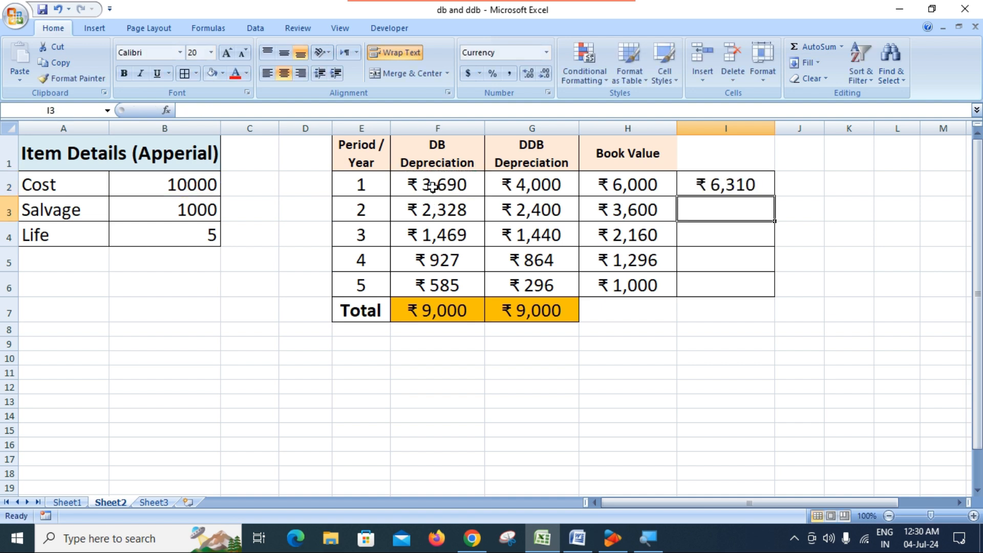
{"action": "left_click", "coordinate": [745, 185]}
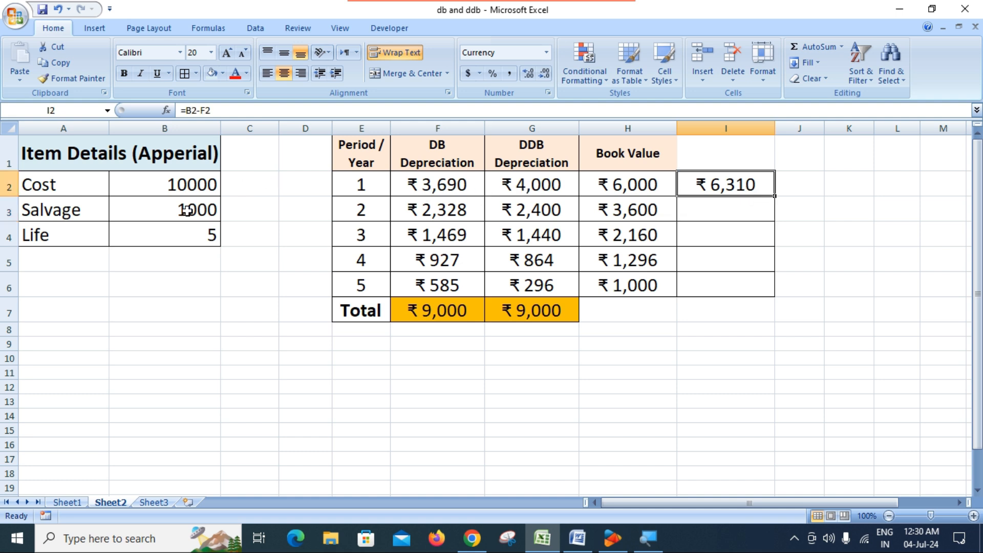
{"action": "left_click", "coordinate": [638, 186]}
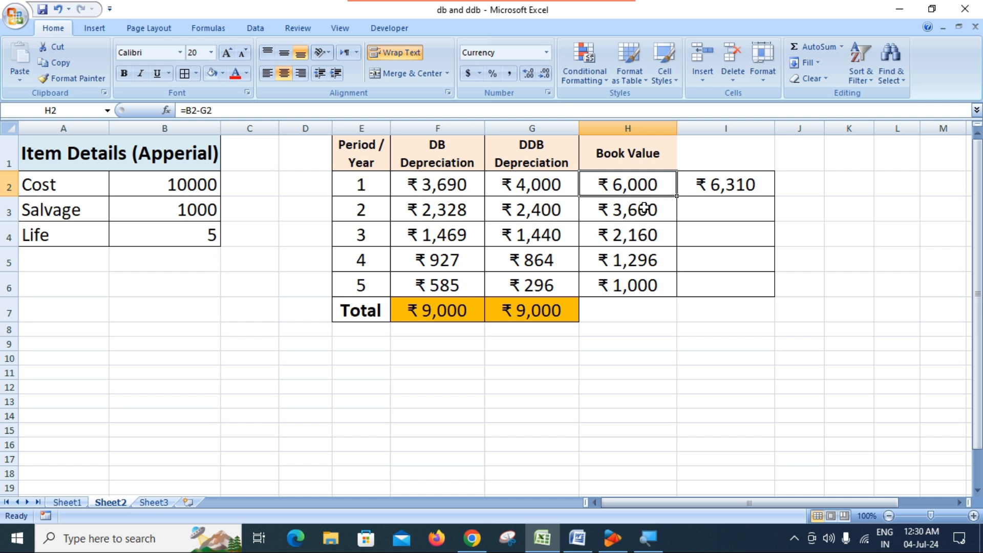
{"action": "left_click", "coordinate": [185, 185]}
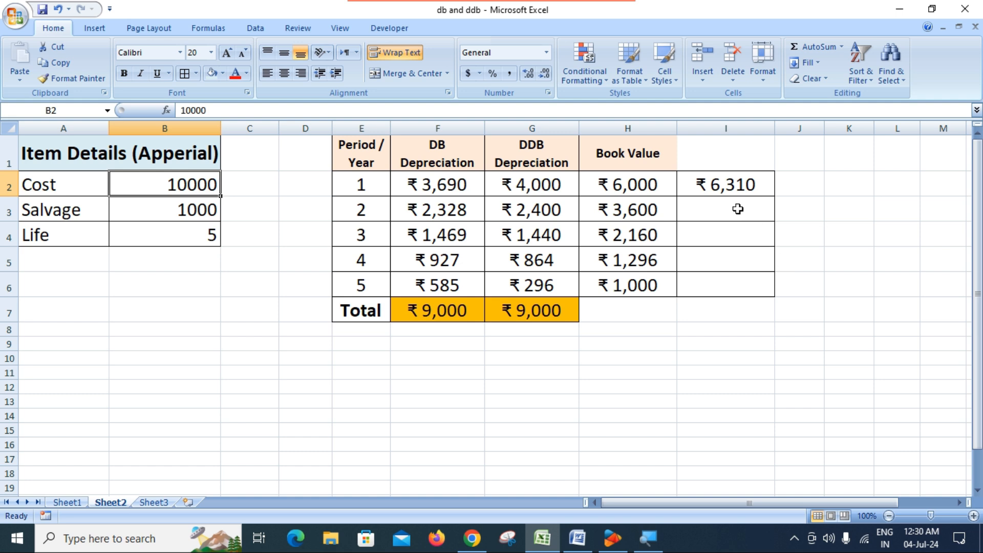
{"action": "left_click", "coordinate": [737, 185]}
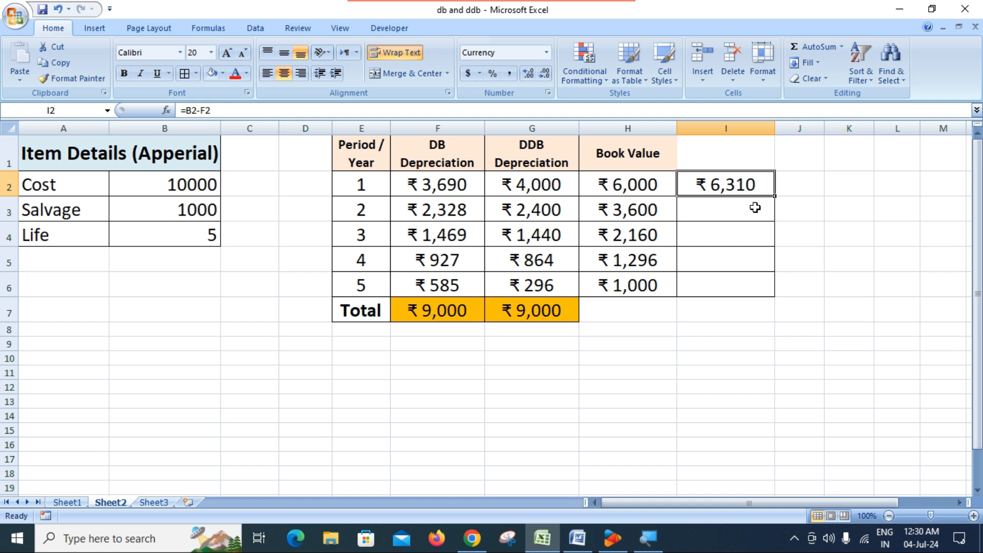
Calculate the DB book value after year 2 in I3 with =I2-F3 and compare it with the DDB-based value in H3.
{"action": "left_click", "coordinate": [730, 215]}
{"action": "type", "text": "="}
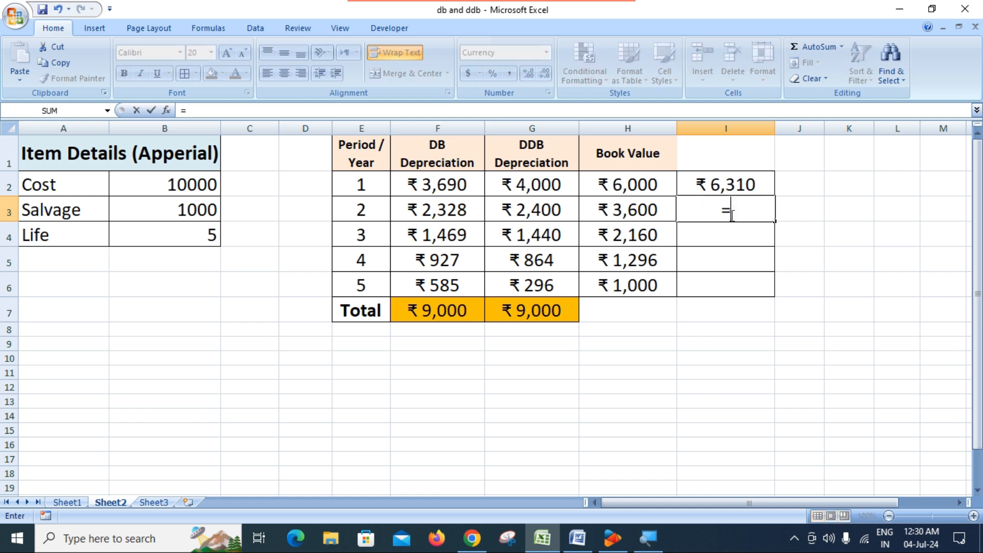
{"action": "left_click", "coordinate": [749, 185]}
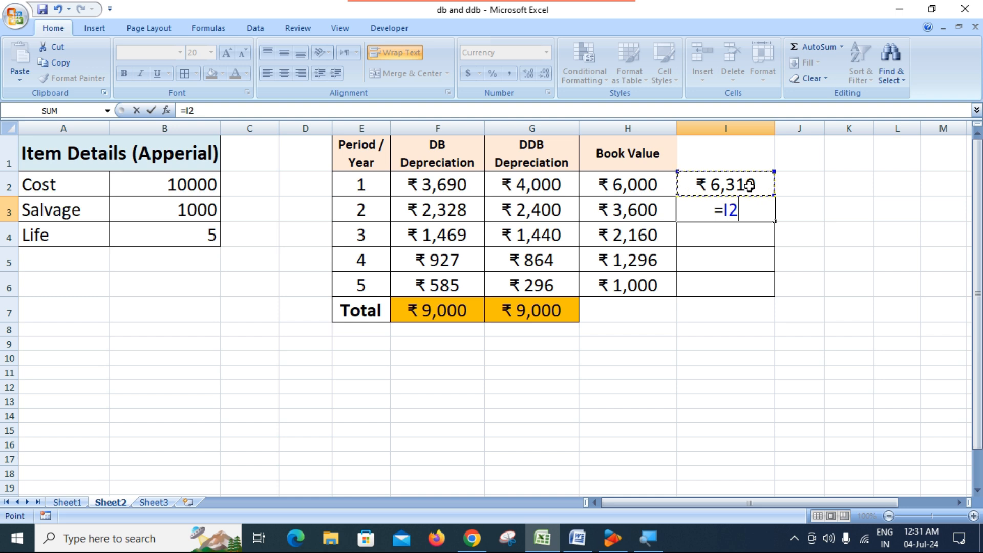
{"action": "type", "text": "-"}
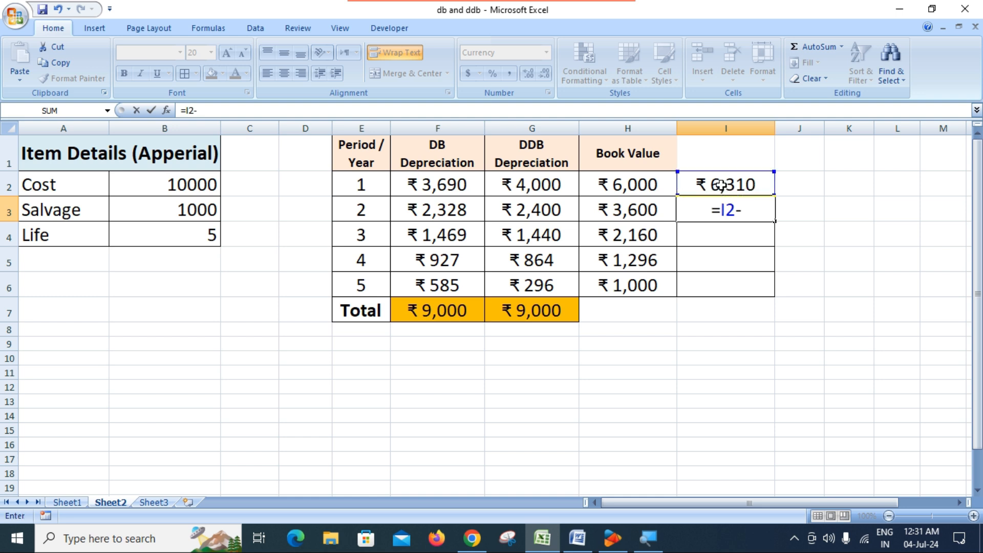
{"action": "left_click", "coordinate": [464, 213]}
{"action": "key", "text": "Return"}
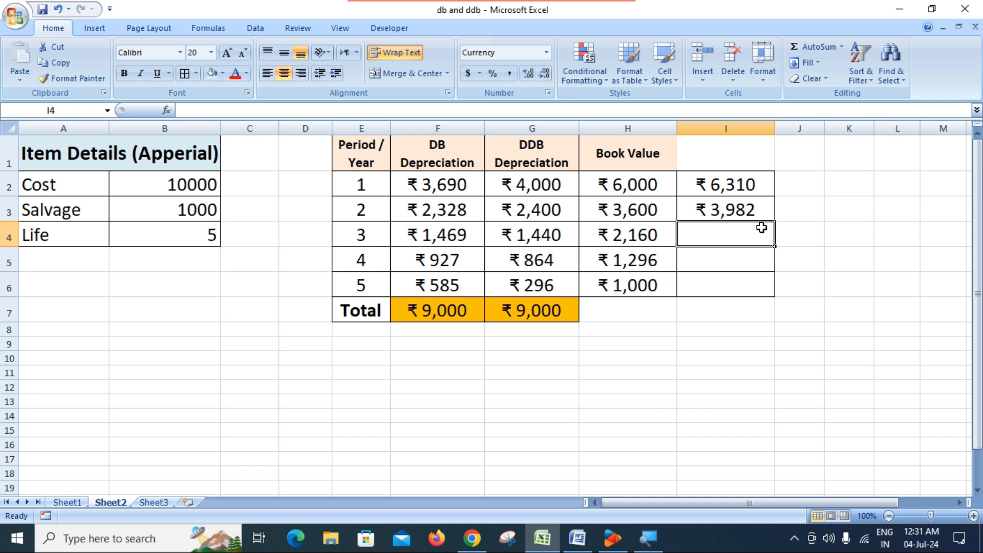
{"action": "left_click", "coordinate": [752, 213]}
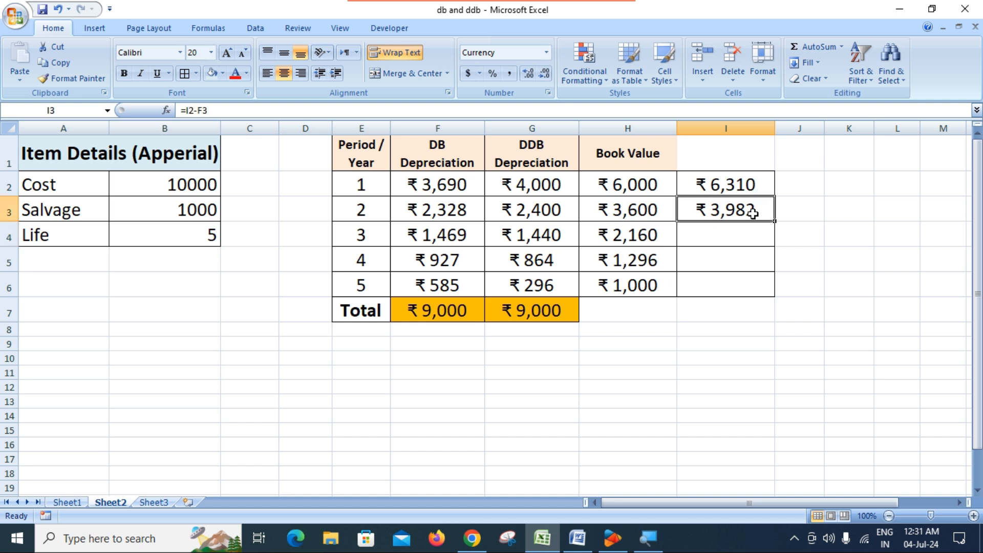
{"action": "left_click", "coordinate": [635, 214]}
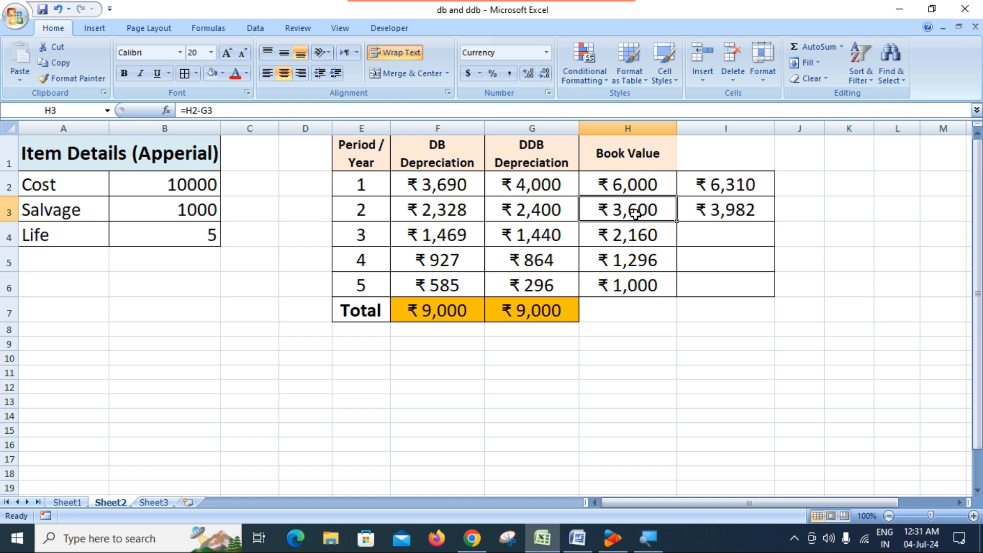
{"action": "left_click", "coordinate": [722, 209]}
{"action": "left_click", "coordinate": [640, 214]}
{"action": "left_click", "coordinate": [709, 208]}
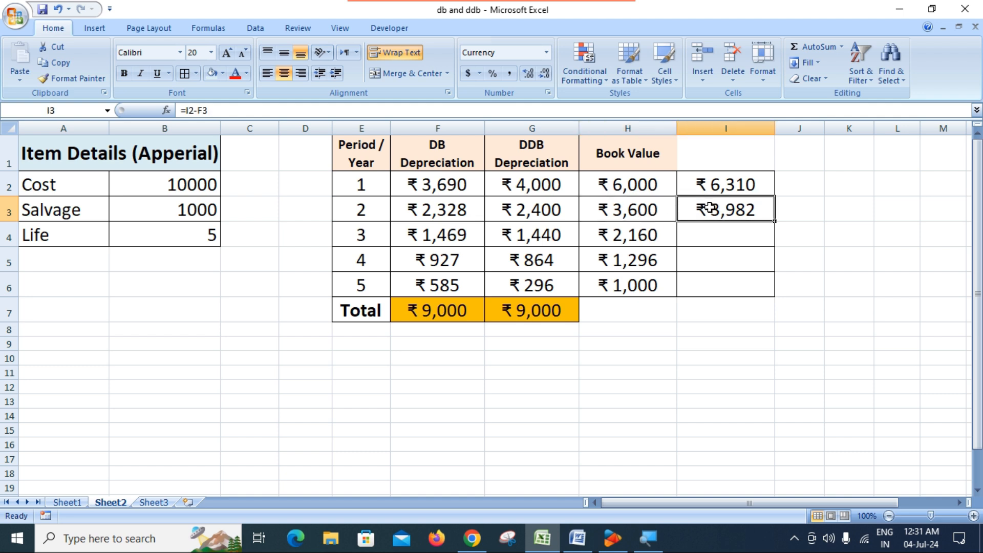
Change the heading in H1 to "DDB Book Value".
{"action": "left_click", "coordinate": [644, 156]}
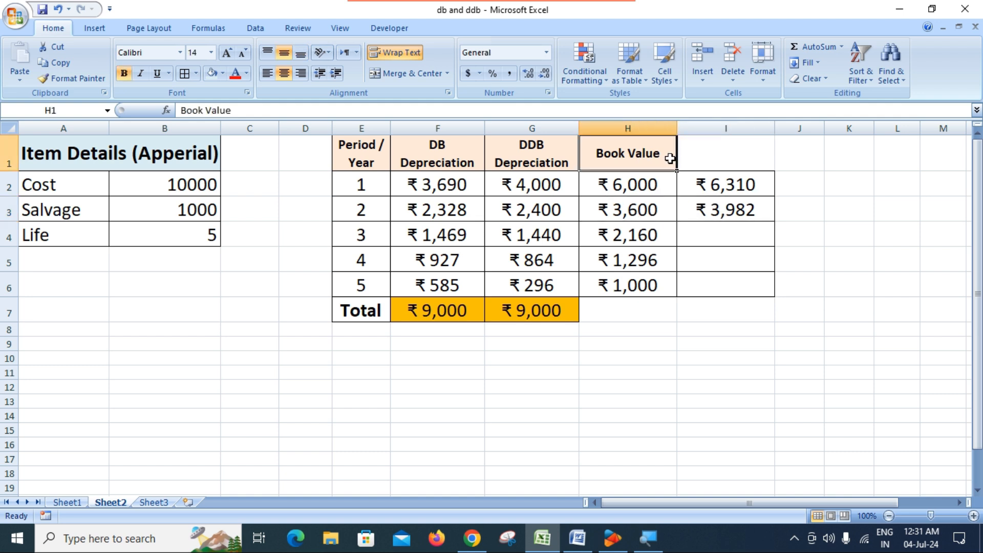
{"action": "double_click", "coordinate": [594, 151]}
{"action": "type", "text": "DD"}
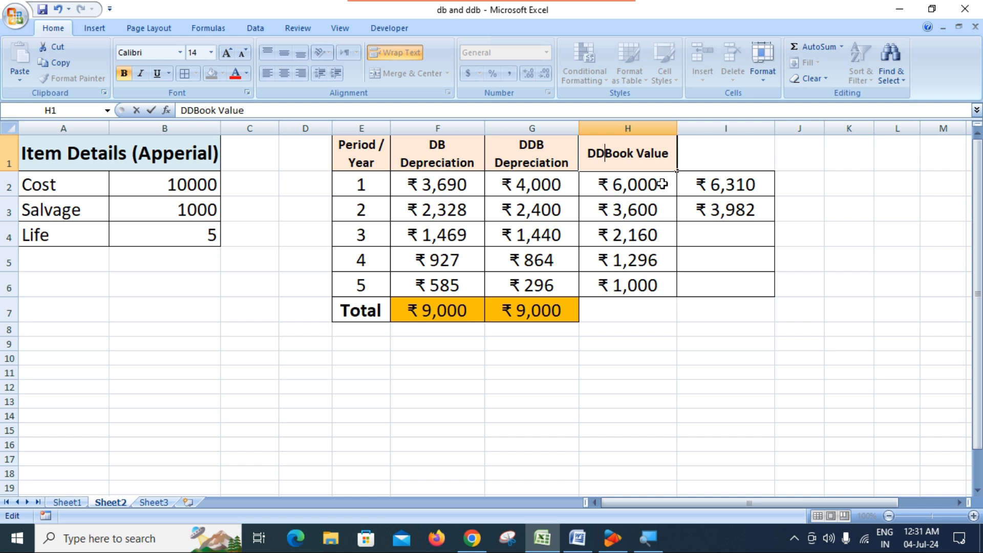
{"action": "type", "text": "B"}
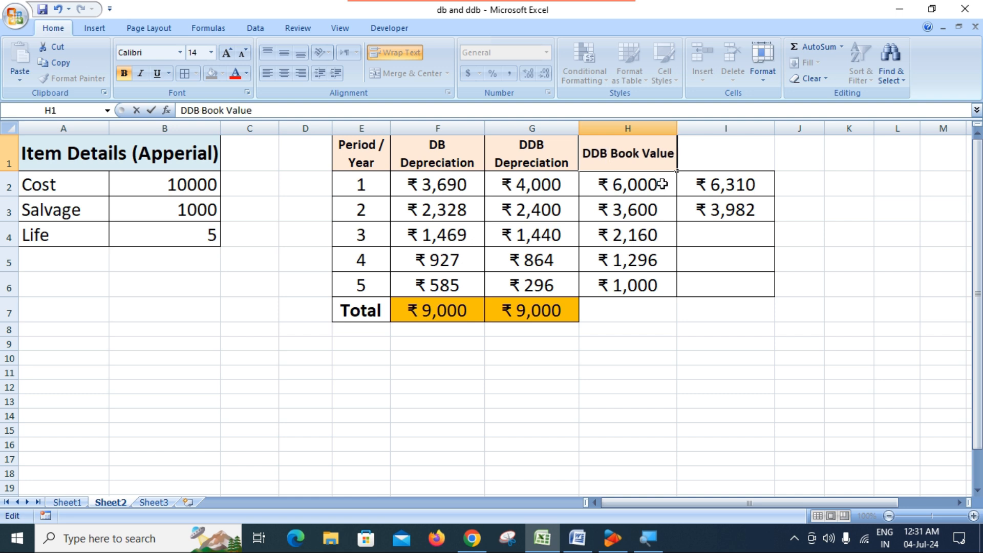
{"action": "key", "text": "Return"}
Enter the heading "DB Book Value" in I1.
{"action": "left_click", "coordinate": [730, 147]}
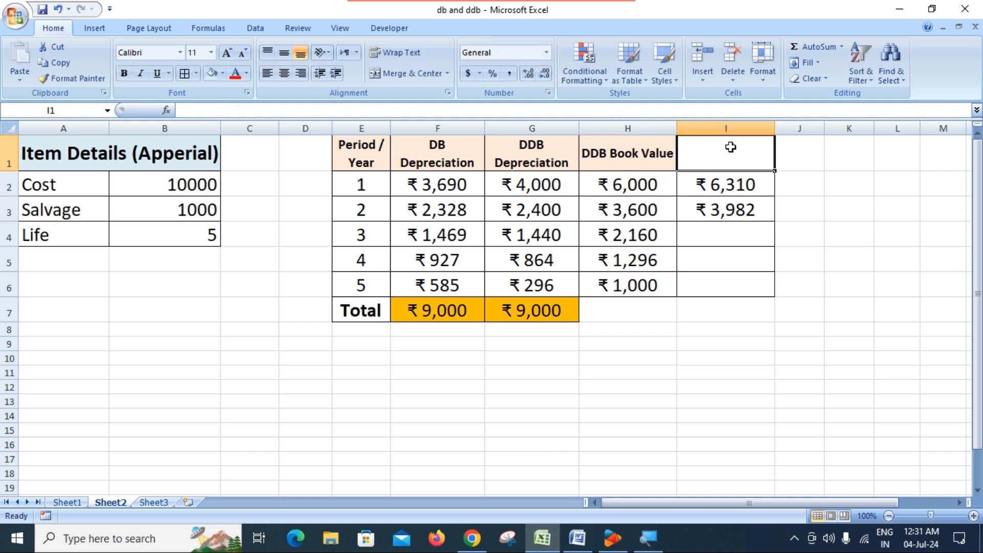
{"action": "type", "text": "DB"}
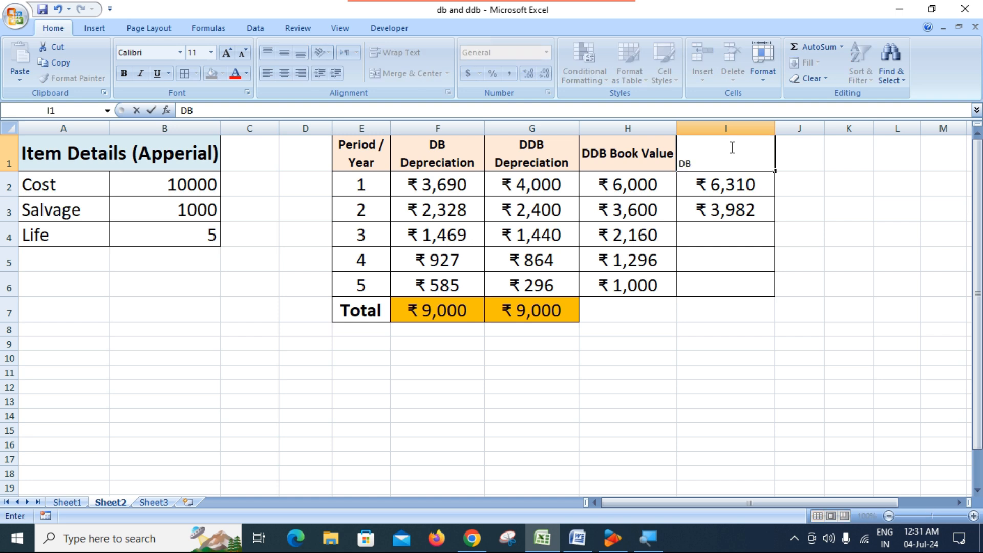
{"action": "type", "text": " Book Value"}
{"action": "key", "text": "Return"}
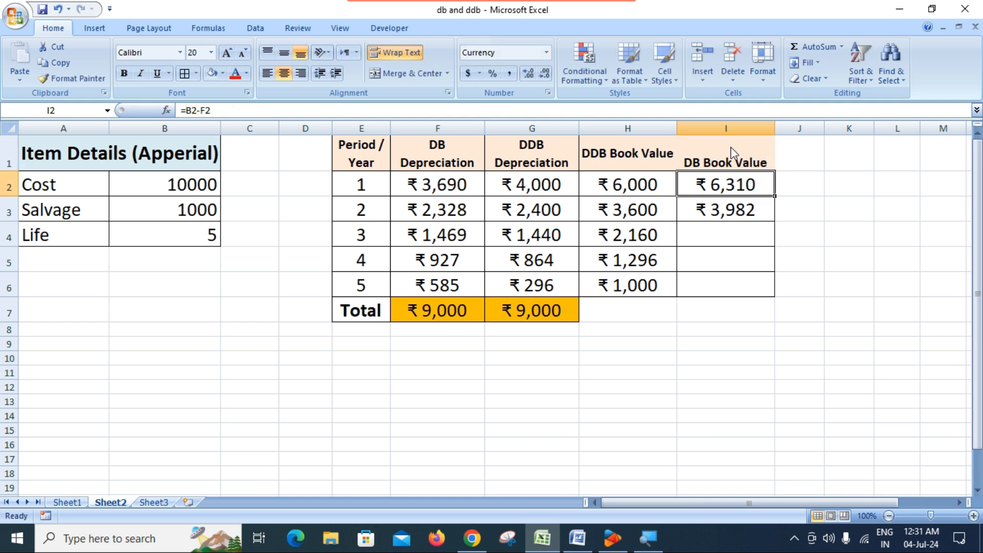
Add borders to the book value headings in H1:I1 and middle-align the DB Book Value heading vertically.
{"action": "left_click", "coordinate": [645, 160]}
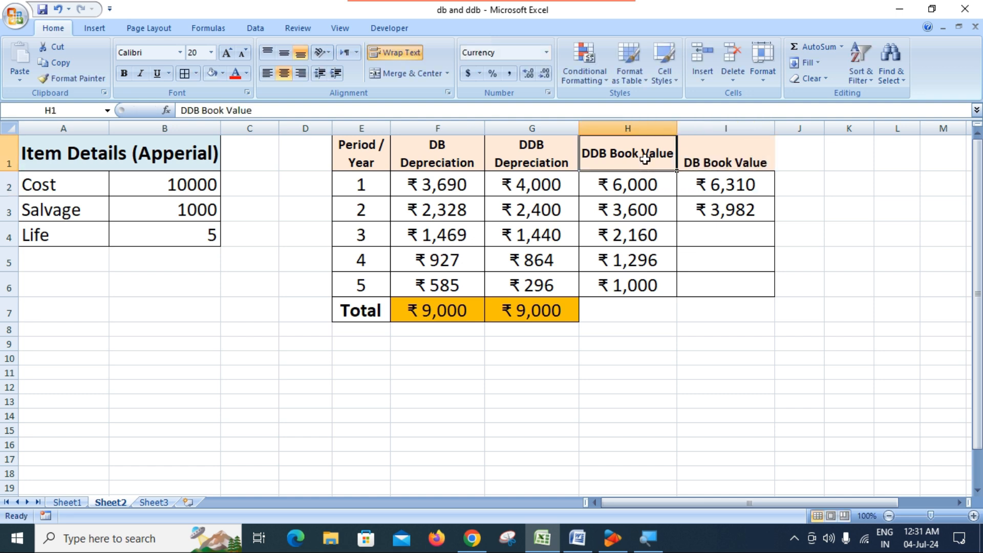
{"action": "left_click_drag", "start_coordinate": [645, 159], "coordinate": [713, 163]}
{"action": "left_click", "coordinate": [182, 71]}
{"action": "left_click", "coordinate": [865, 282]}
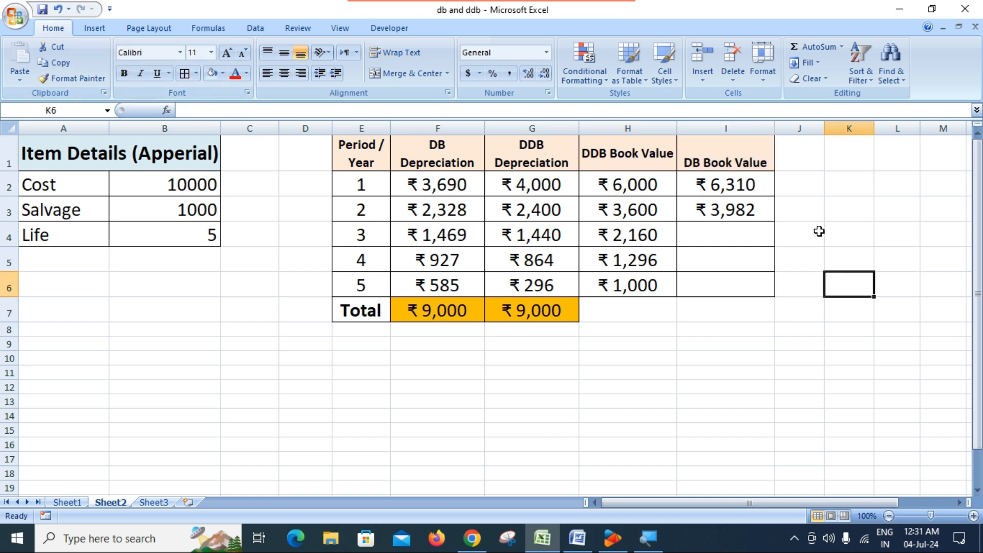
{"action": "left_click", "coordinate": [757, 164]}
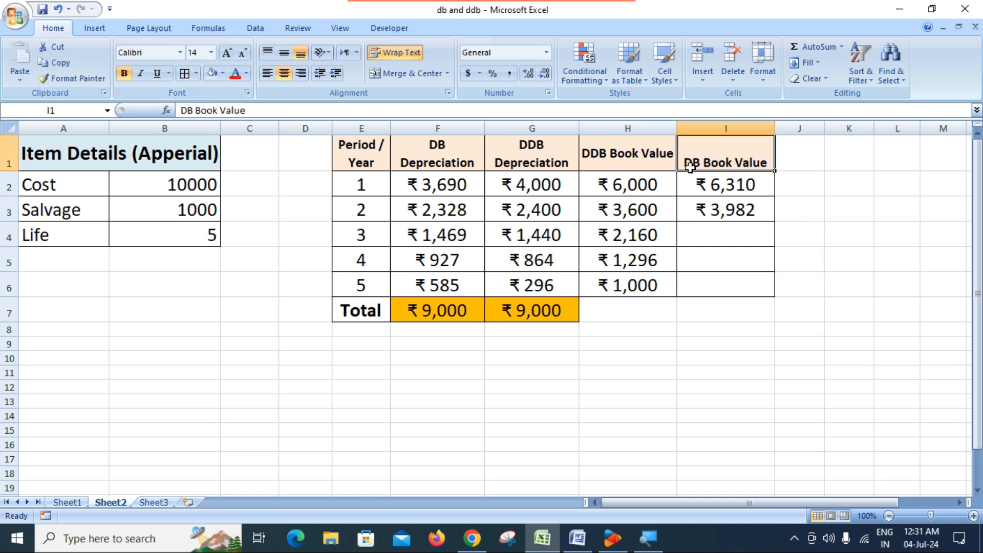
{"action": "left_click", "coordinate": [289, 55]}
{"action": "left_click", "coordinate": [717, 254]}
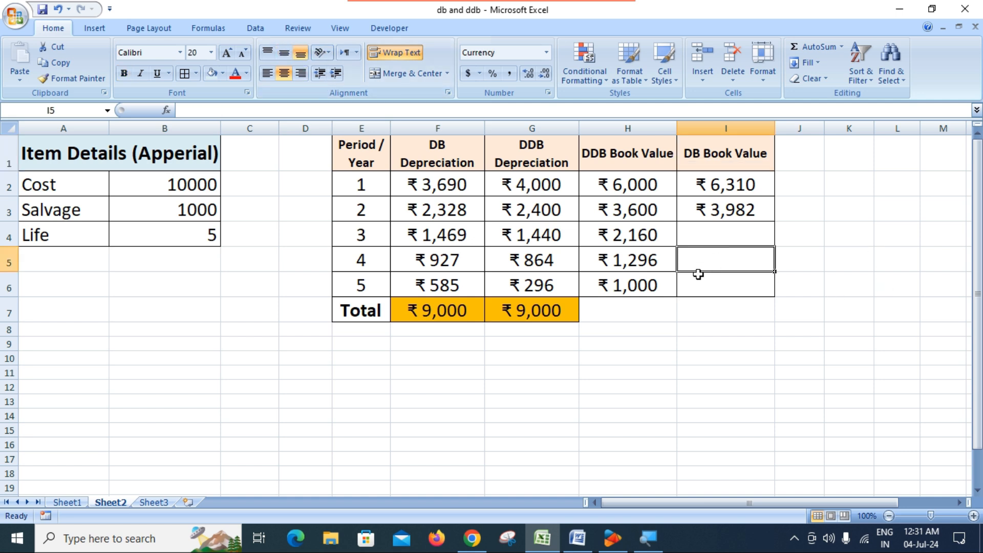
Compare the year 1 DDB and DB book values and review the year 2 DB book value formula in I3.
{"action": "left_click", "coordinate": [647, 188]}
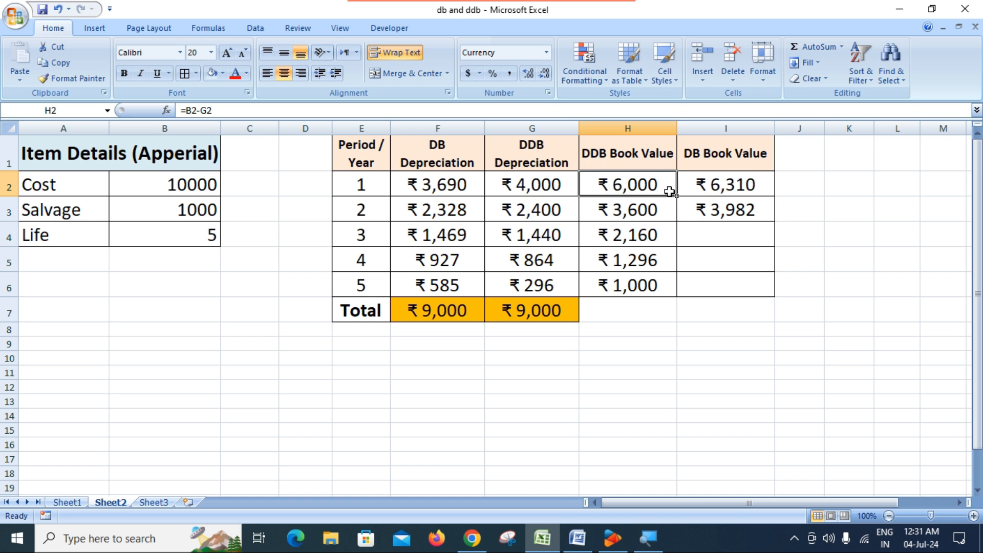
{"action": "left_click", "coordinate": [741, 185]}
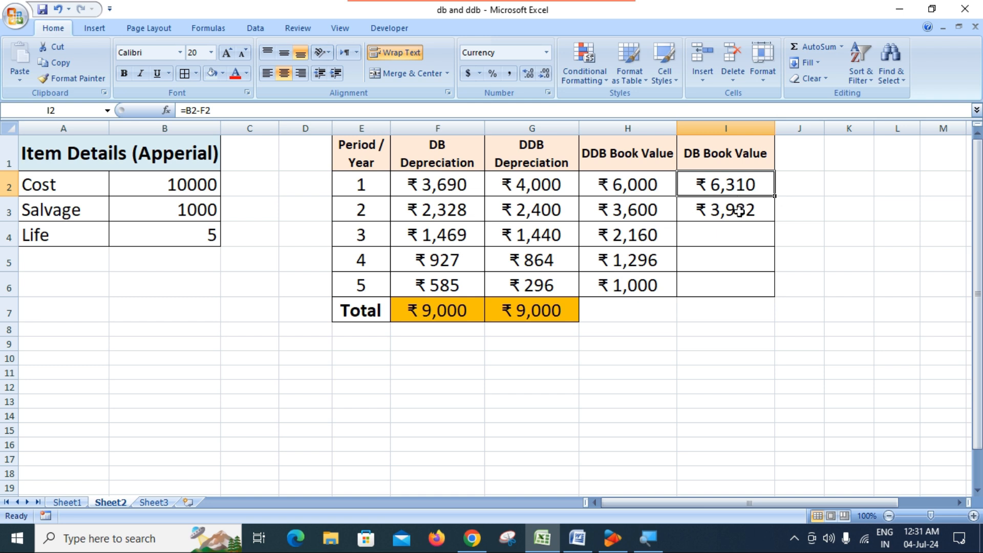
{"action": "double_click", "coordinate": [738, 211]}
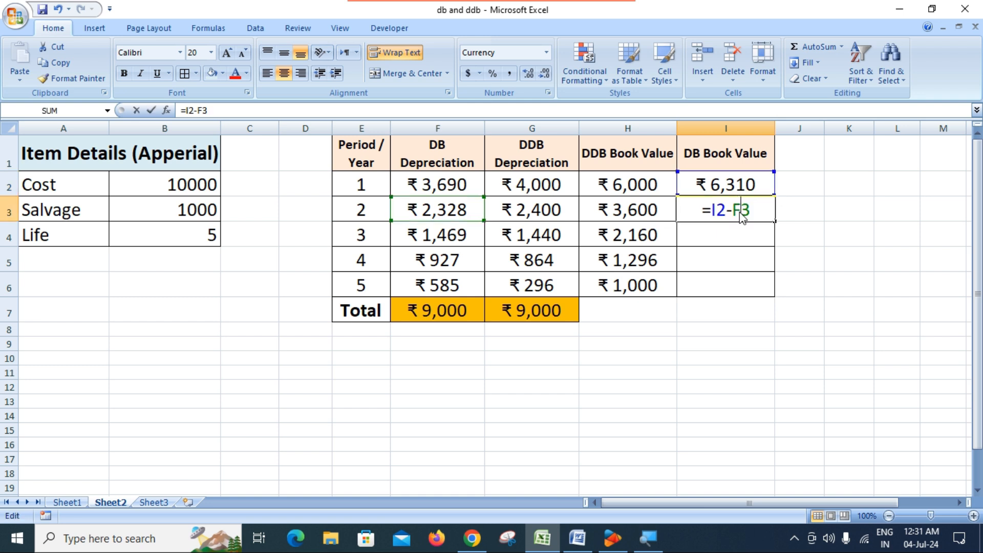
{"action": "key", "text": "ctrl+Return"}
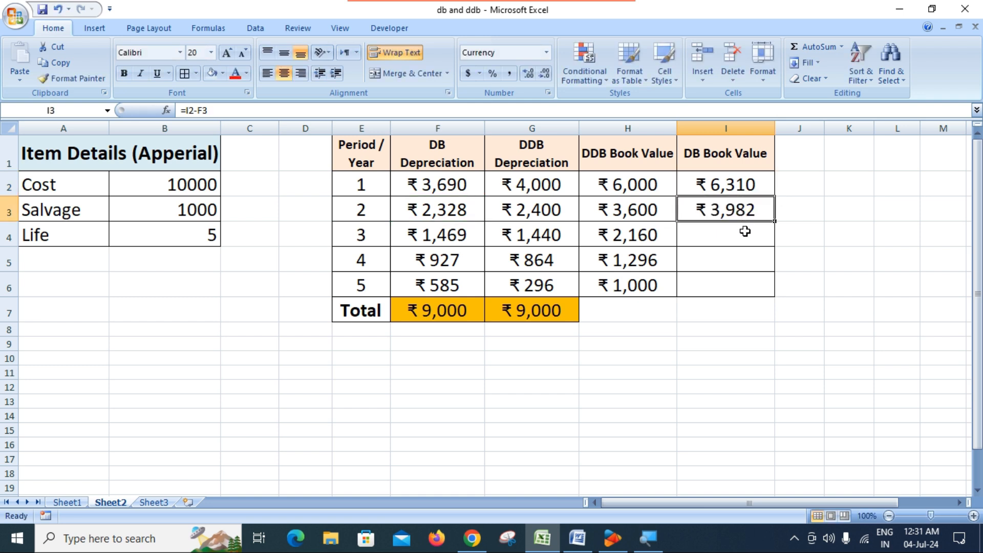
Calculate the year 3 DB book value in I4 with the formula =I3-F4.
{"action": "left_click", "coordinate": [745, 237]}
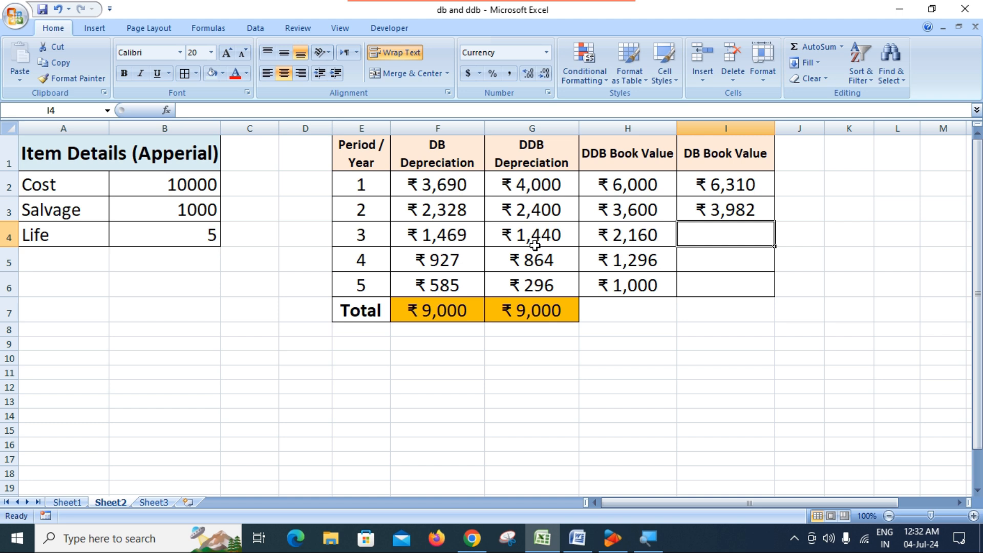
{"action": "type", "text": "="}
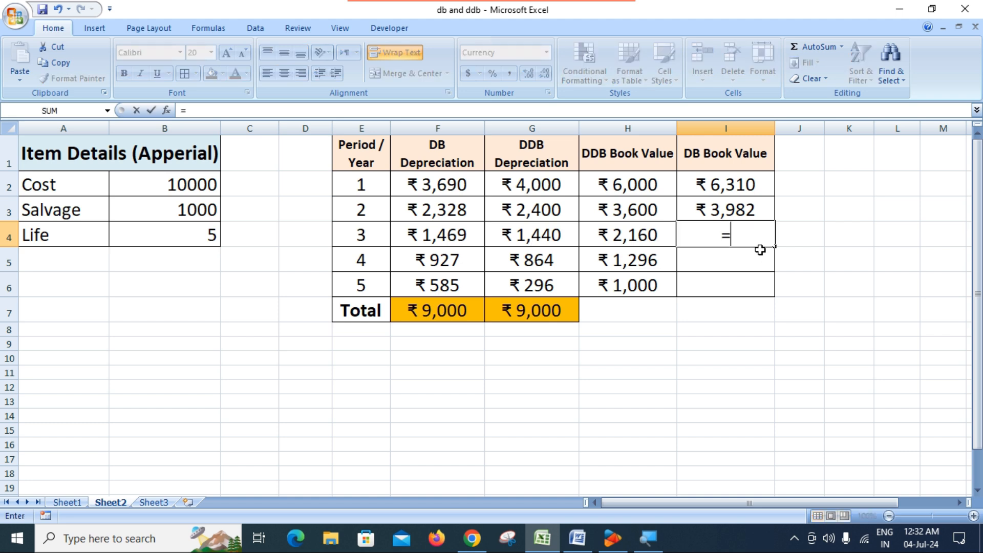
{"action": "left_click", "coordinate": [747, 211]}
{"action": "type", "text": "-"}
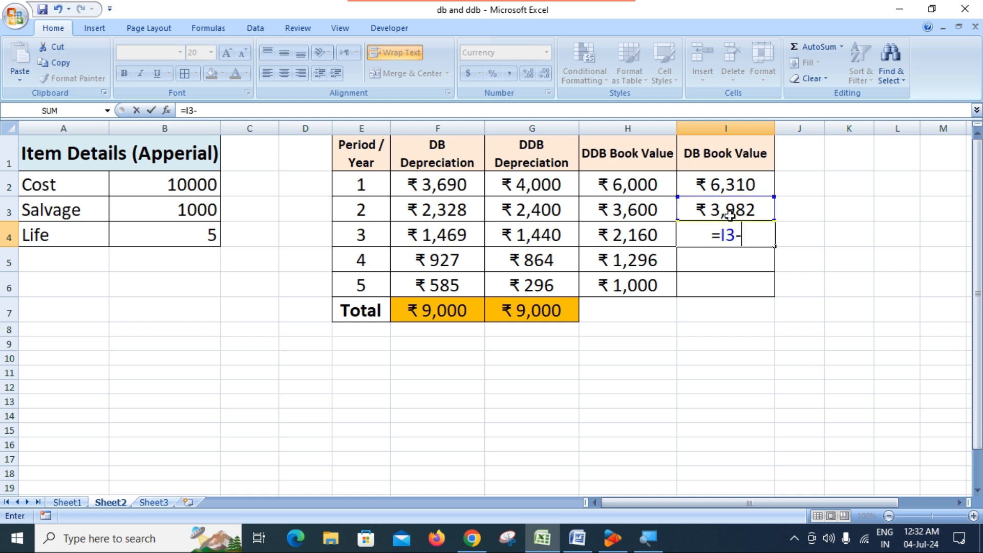
{"action": "left_click", "coordinate": [455, 236]}
{"action": "key", "text": "Return"}
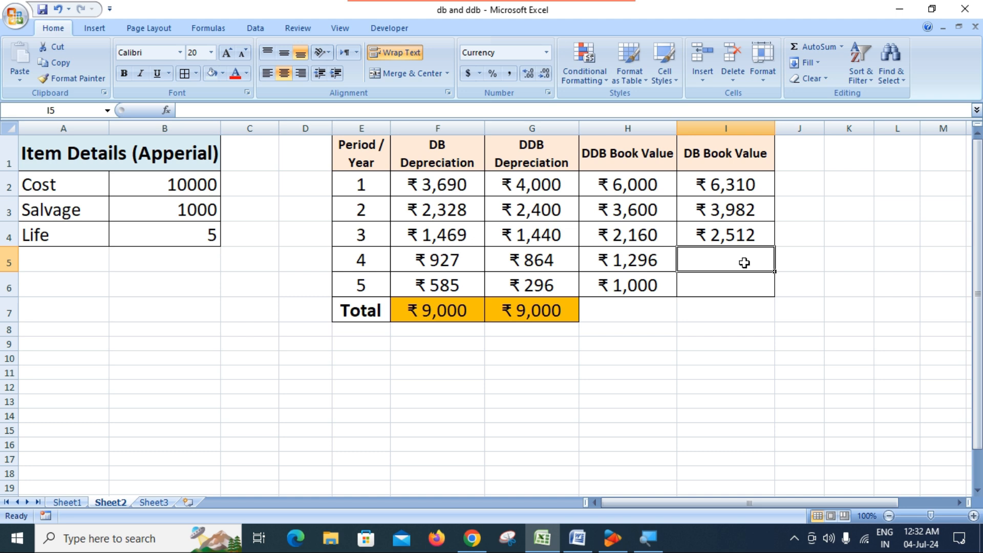
Calculate the year 4 DB book value in I5 with the formula =I4-F5.
{"action": "type", "text": "="}
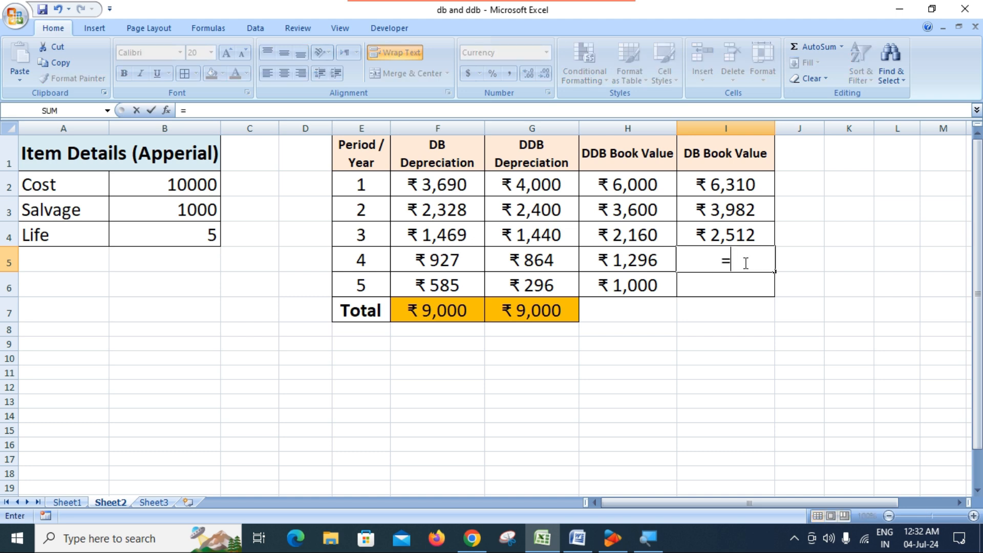
{"action": "left_click", "coordinate": [753, 235]}
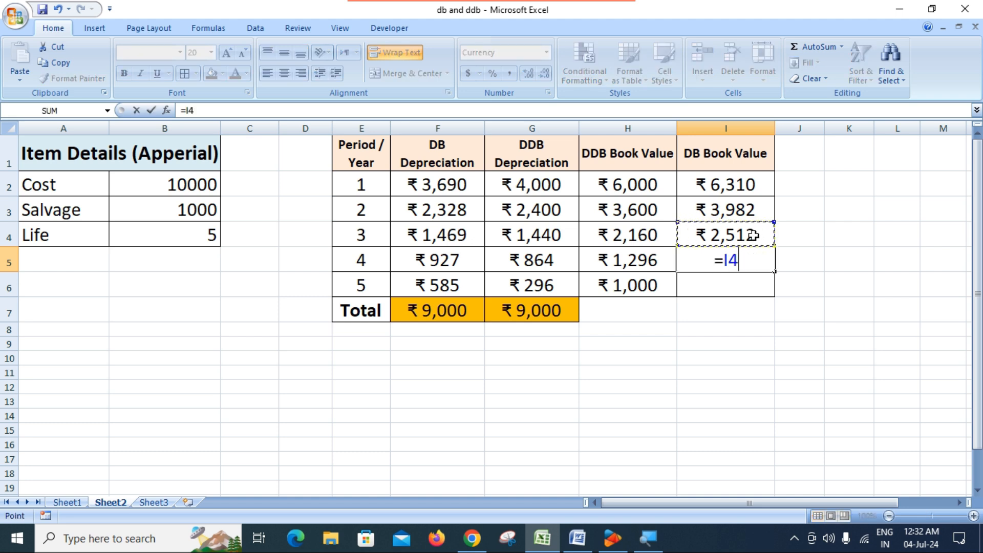
{"action": "type", "text": "-"}
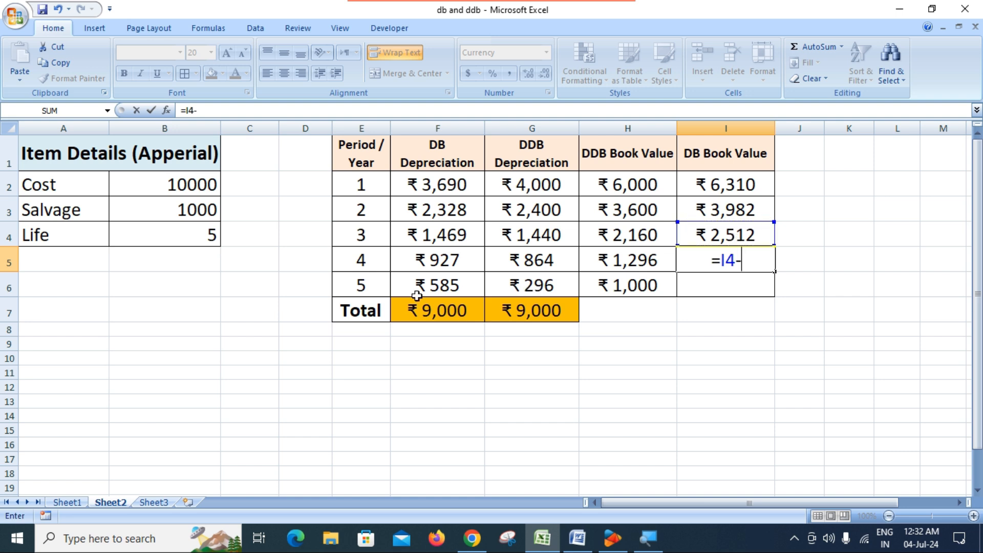
{"action": "left_click", "coordinate": [441, 259]}
{"action": "key", "text": "Return"}
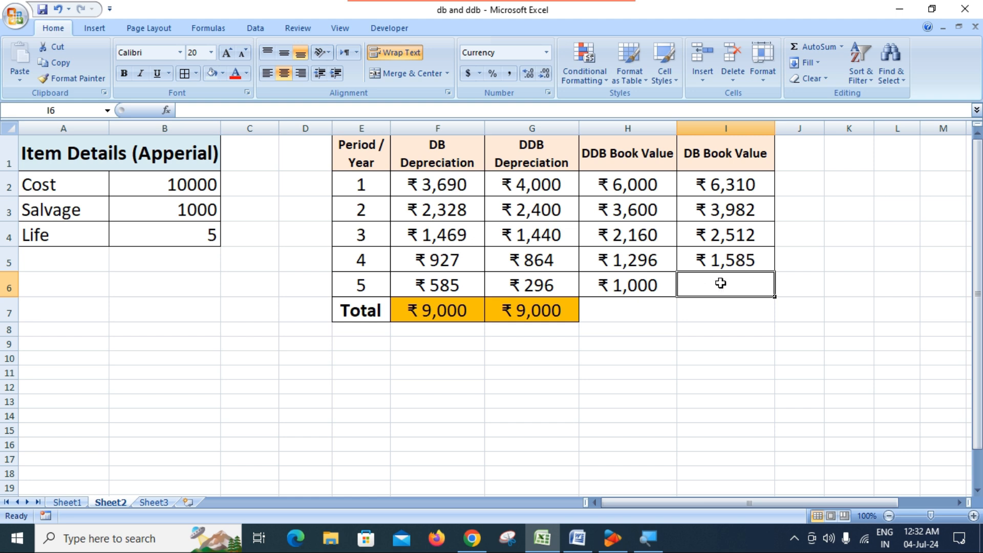
Calculate the year 5 DB book value in I6 with the formula =I5-F6.
{"action": "type", "text": "="}
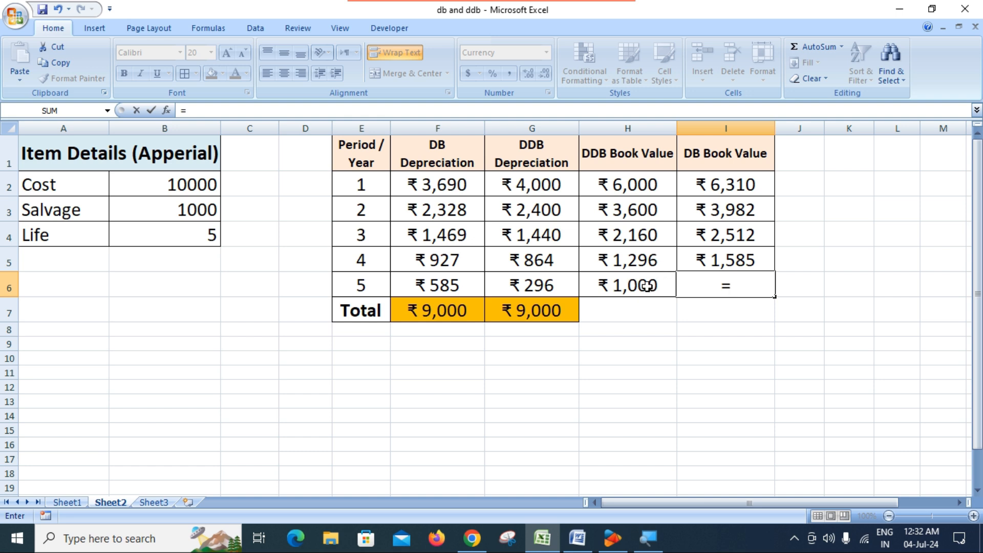
{"action": "left_click", "coordinate": [755, 263]}
{"action": "type", "text": "-"}
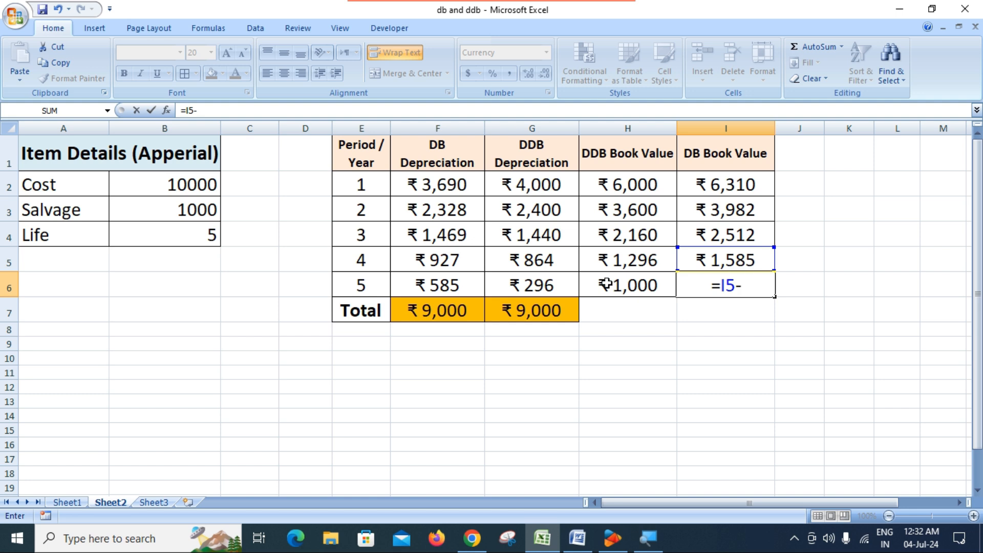
{"action": "left_click", "coordinate": [459, 287]}
{"action": "key", "text": "Return"}
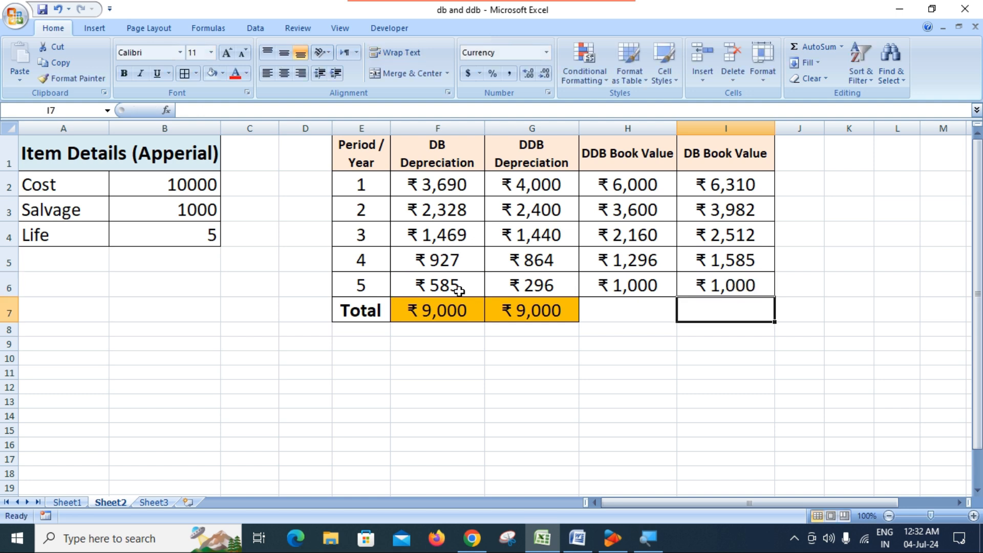
Compare the year 5 DB and DDB book values with the item's salvage value and review the DDB depreciation total formula in G7.
{"action": "left_click", "coordinate": [742, 287]}
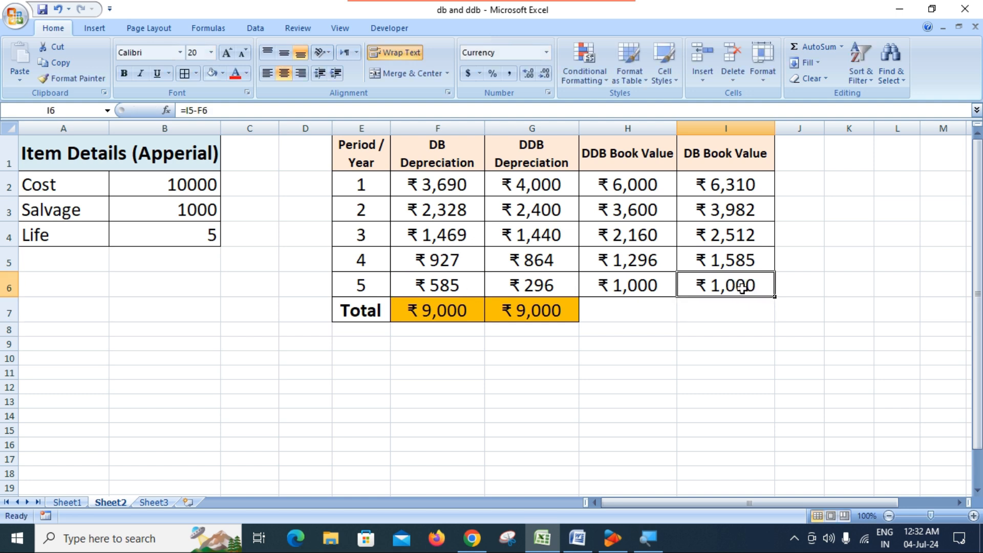
{"action": "left_click", "coordinate": [197, 213]}
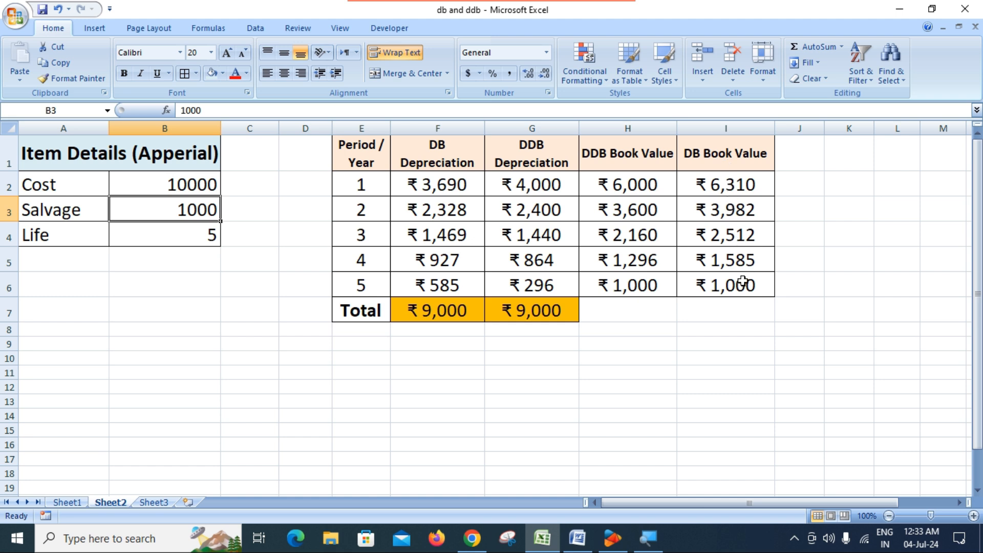
{"action": "left_click", "coordinate": [654, 310]}
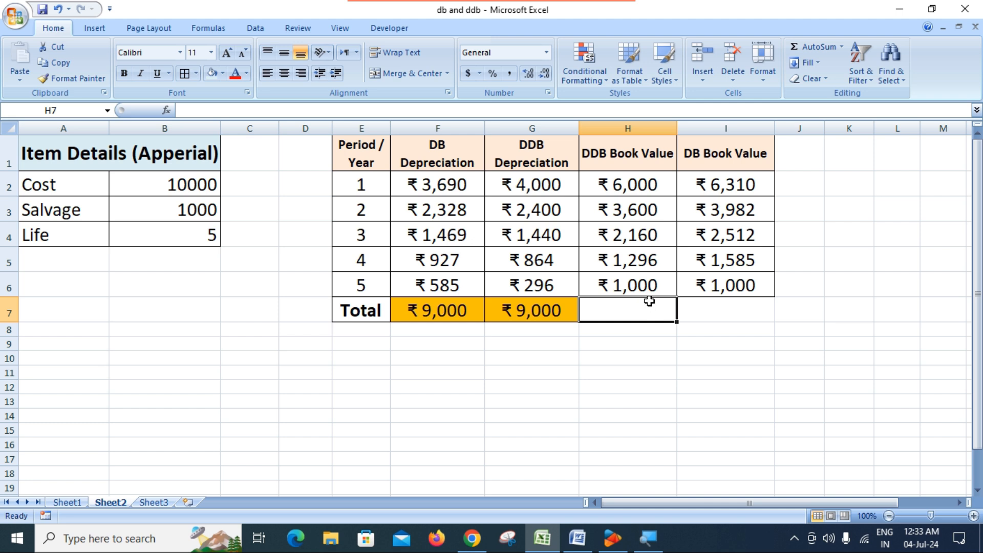
{"action": "left_click", "coordinate": [639, 285]}
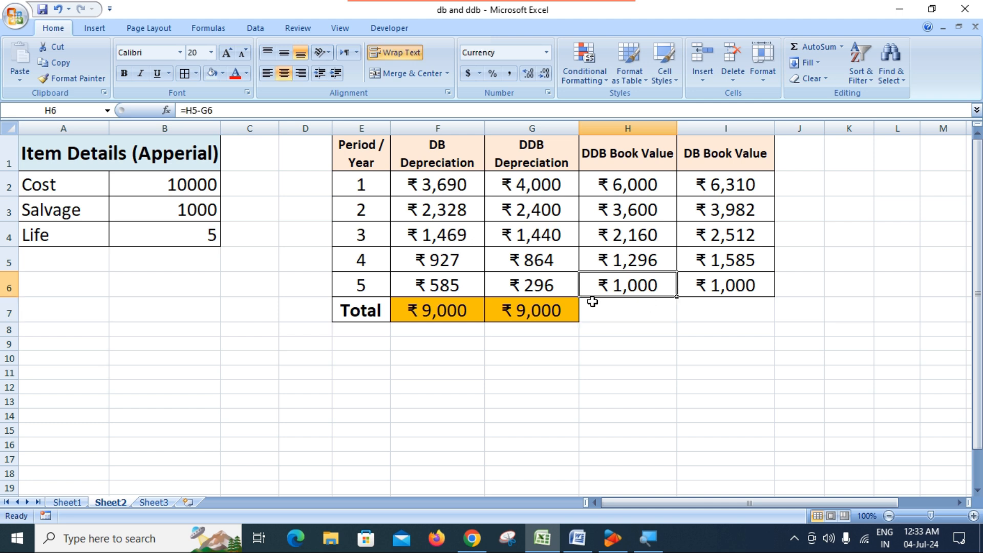
{"action": "double_click", "coordinate": [560, 311]}
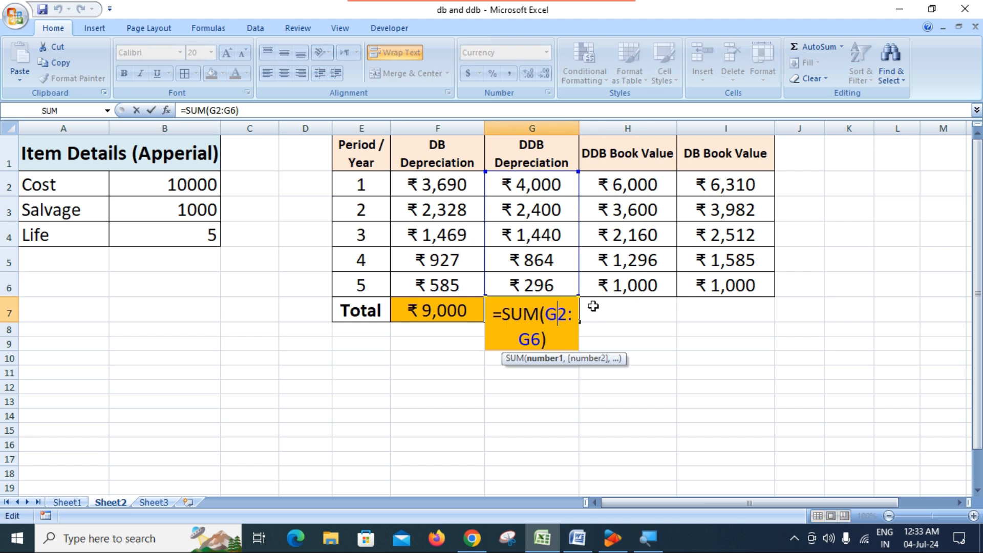
{"action": "key", "text": "Escape"}
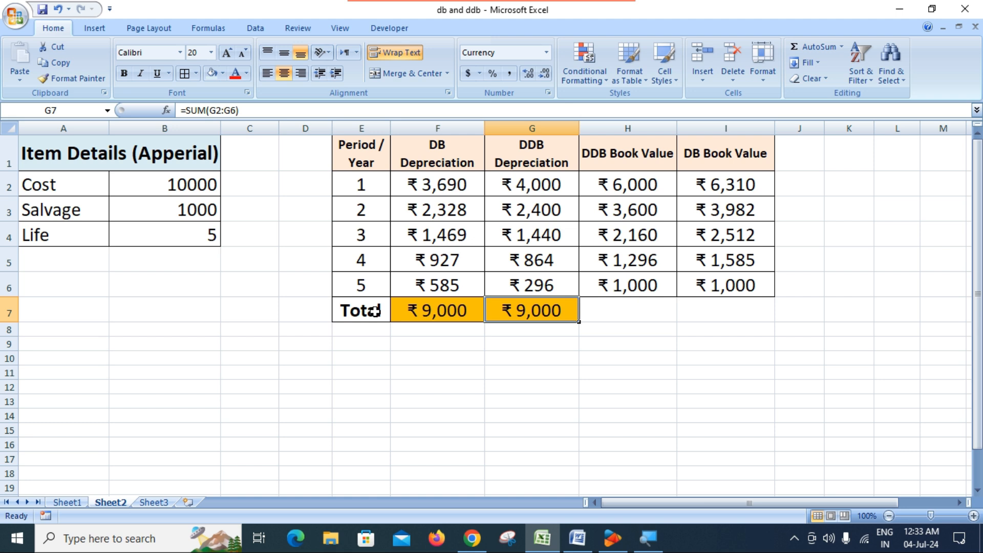
{"action": "left_click", "coordinate": [434, 382]}
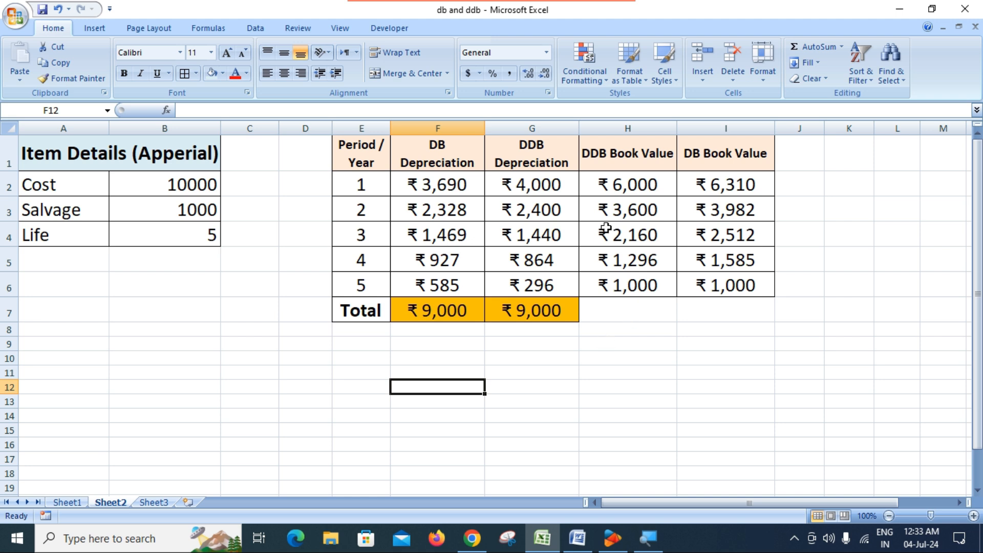
{"action": "left_click", "coordinate": [621, 311]}
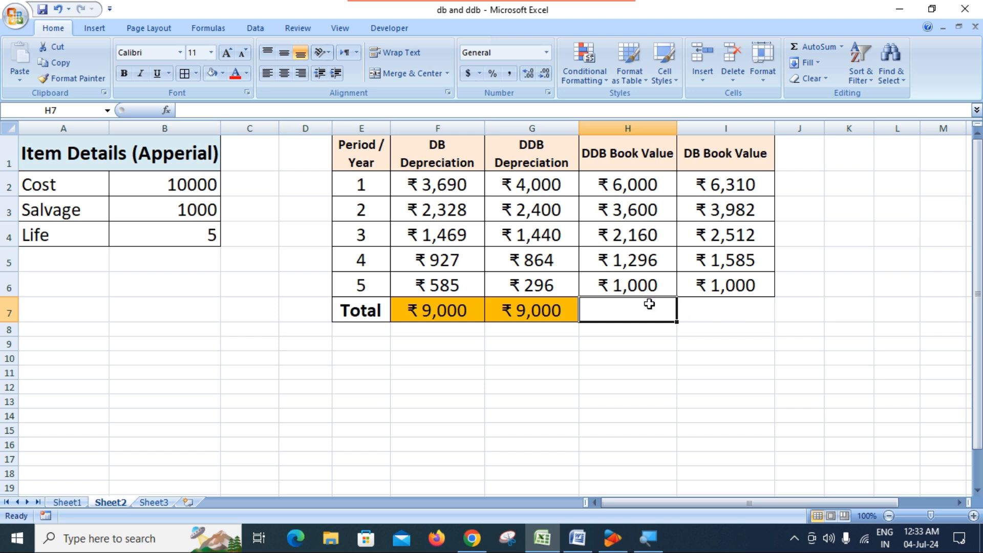
{"action": "left_click", "coordinate": [711, 314]}
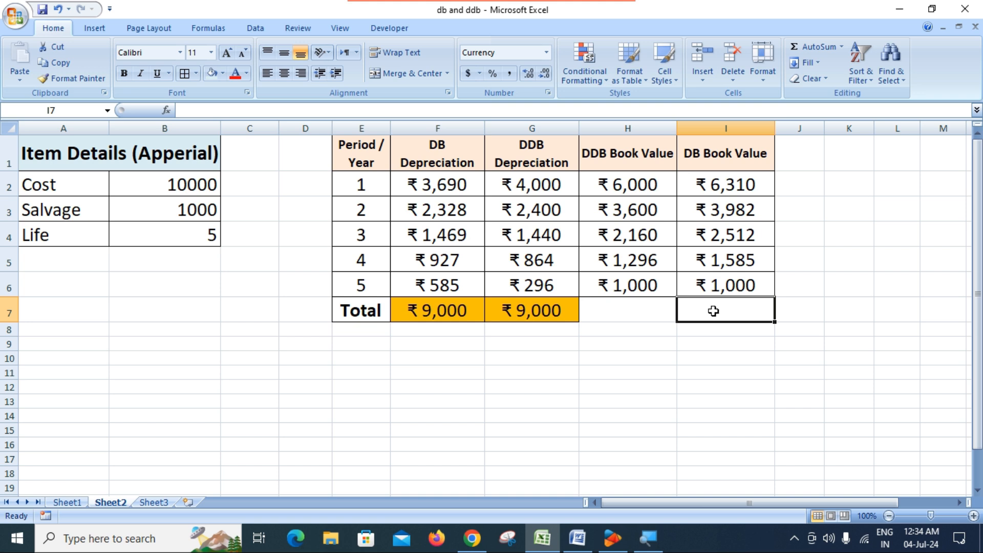
Look at the list of financial functions that includes DB and DDB, and close it without inserting one.
{"action": "left_click", "coordinate": [214, 31]}
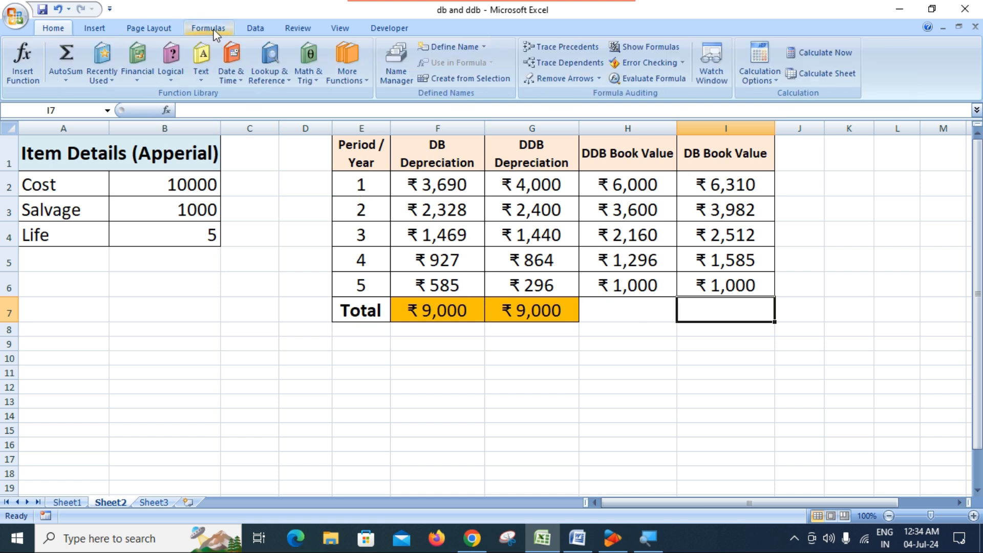
{"action": "left_click", "coordinate": [149, 80]}
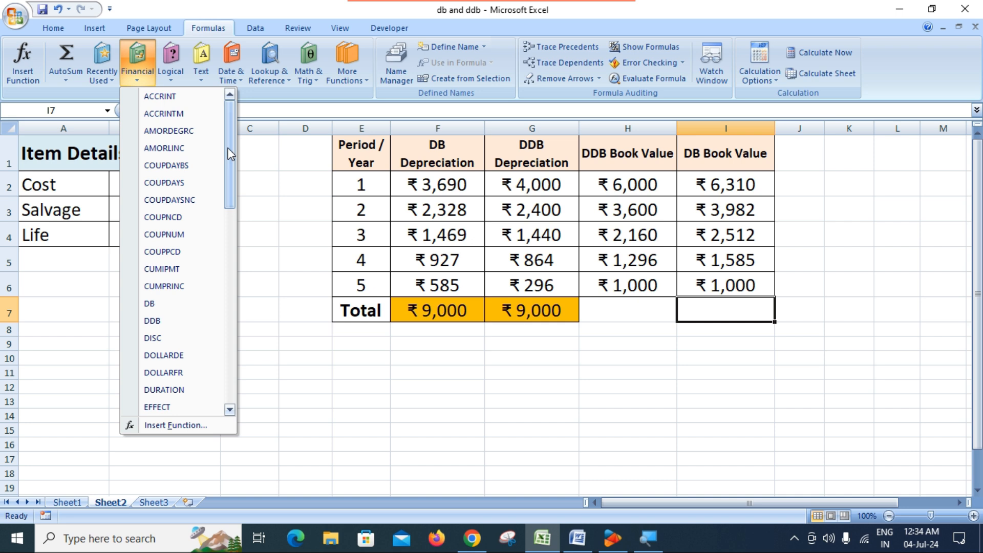
{"action": "left_click", "coordinate": [637, 315]}
{"action": "left_click", "coordinate": [634, 310]}
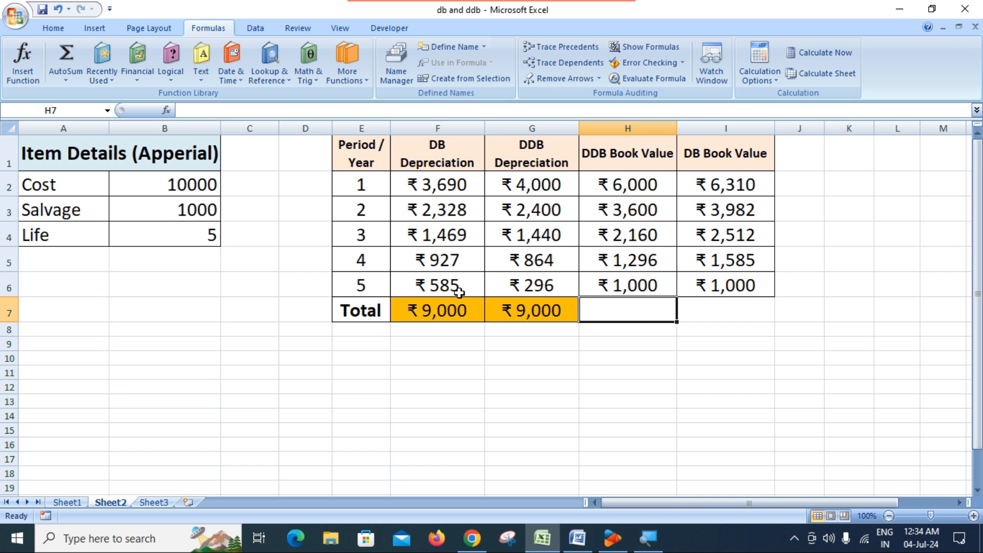